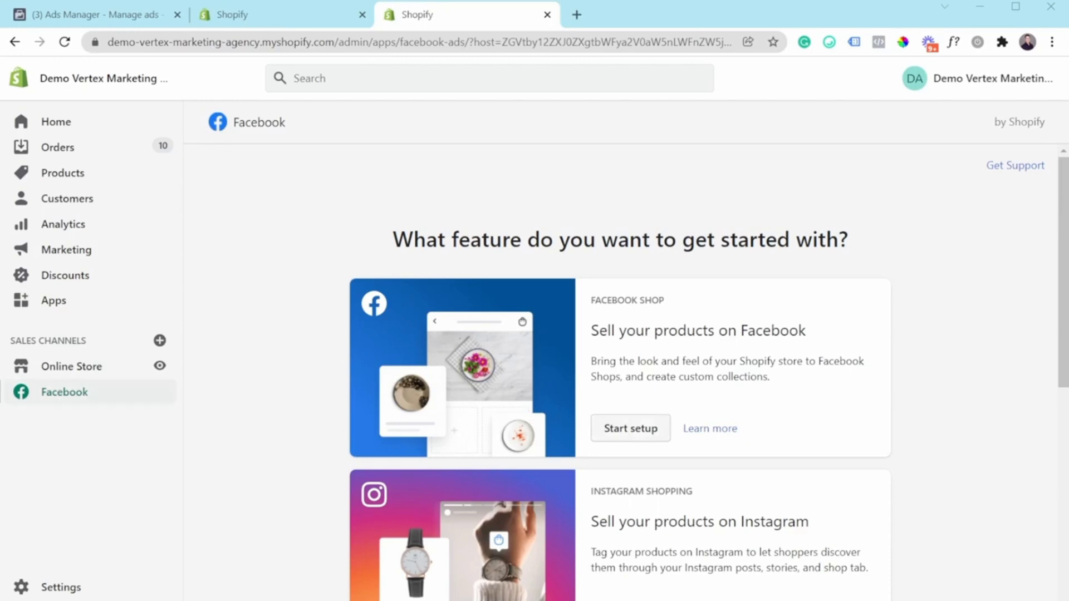
# Start the Facebook Shop setup, review its required sections and connect the Facebook account
pyautogui.click(630, 432)
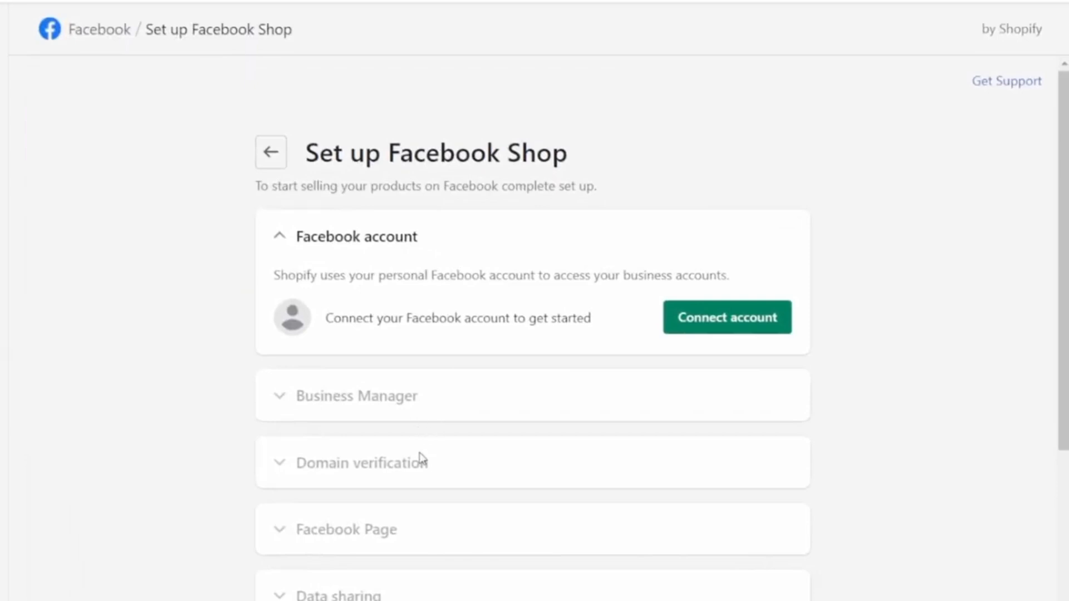
pyautogui.scroll(-2, 421, 456)
pyautogui.scroll(-2, 485, 382)
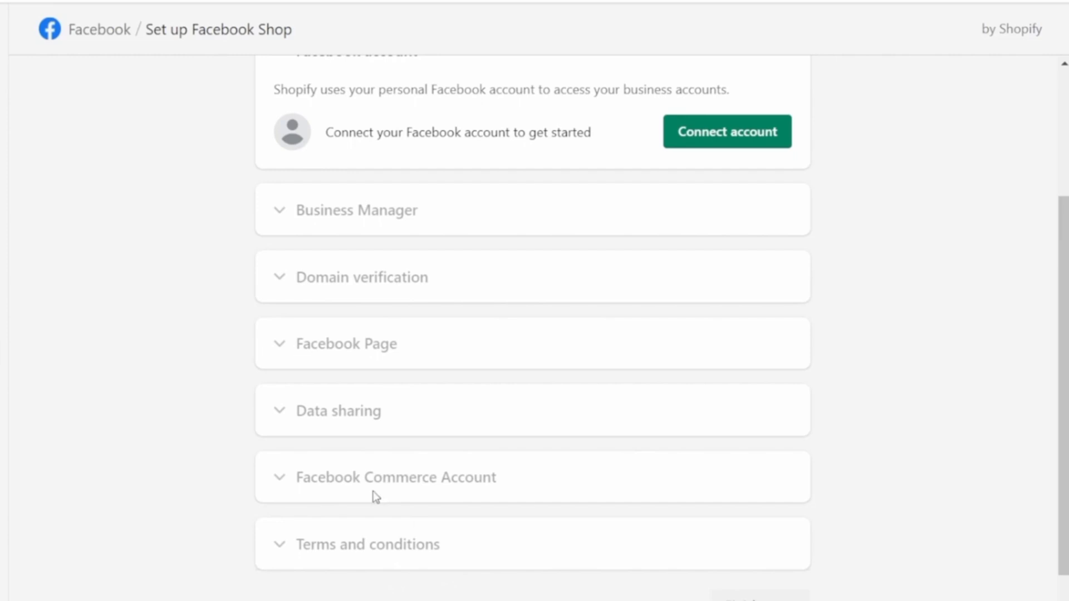
pyautogui.scroll(4, 375, 131)
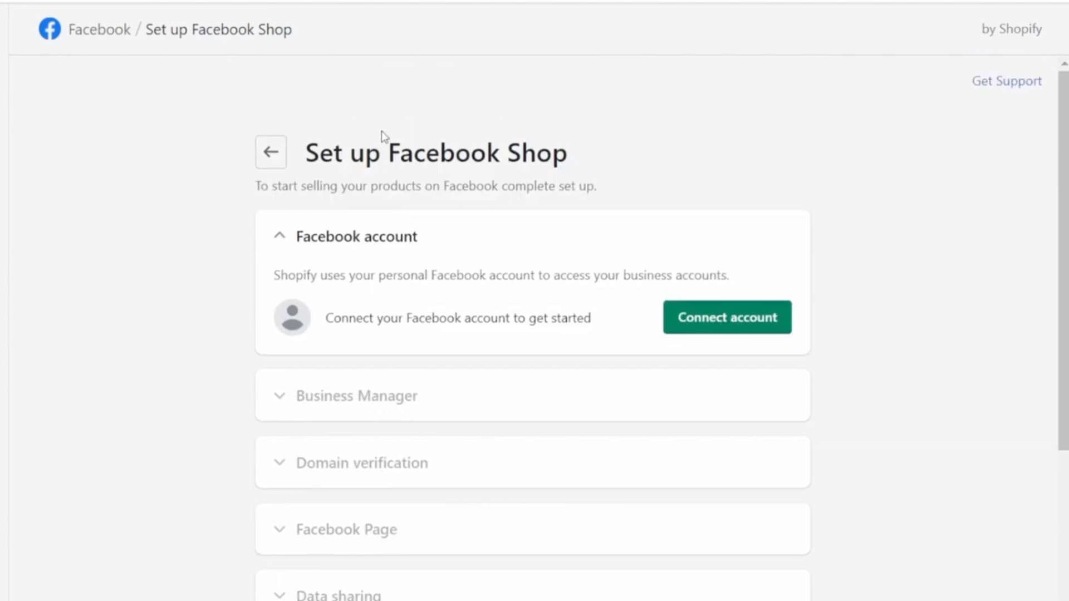
pyautogui.scroll(-2, 372, 225)
pyautogui.scroll(-2, 368, 473)
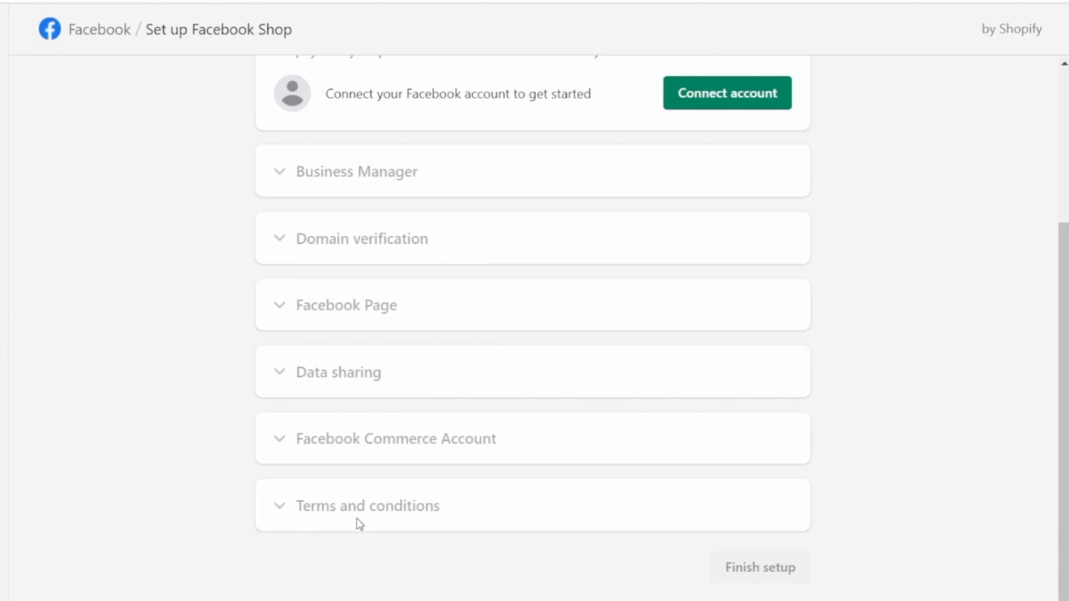
pyautogui.scroll(2, 390, 523)
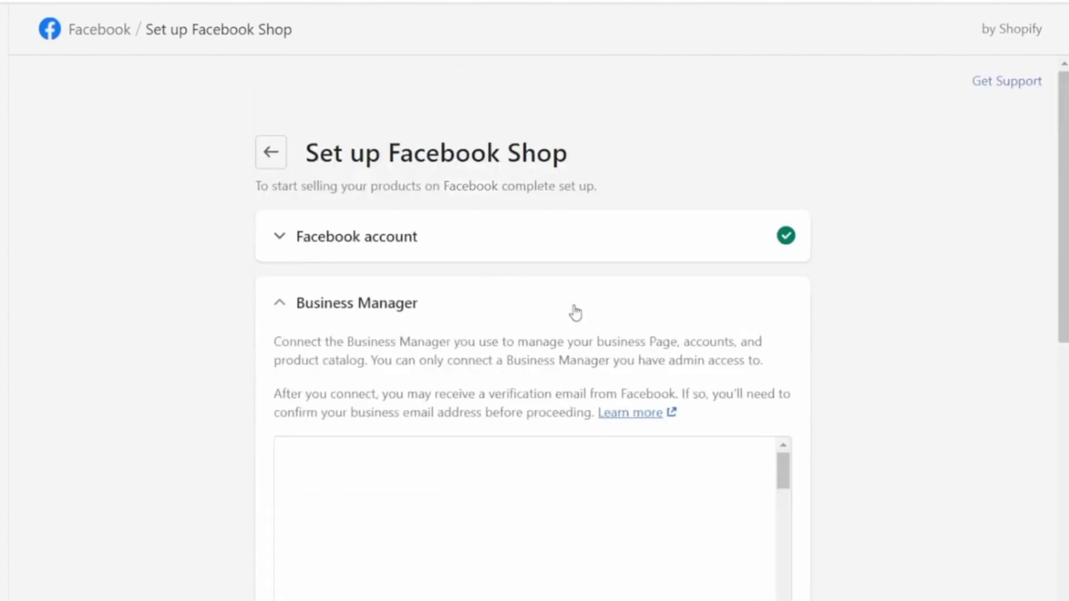
# Find the business's account in the Business Manager list and connect it to the shop setup
pyautogui.scroll(-2, 576, 313)
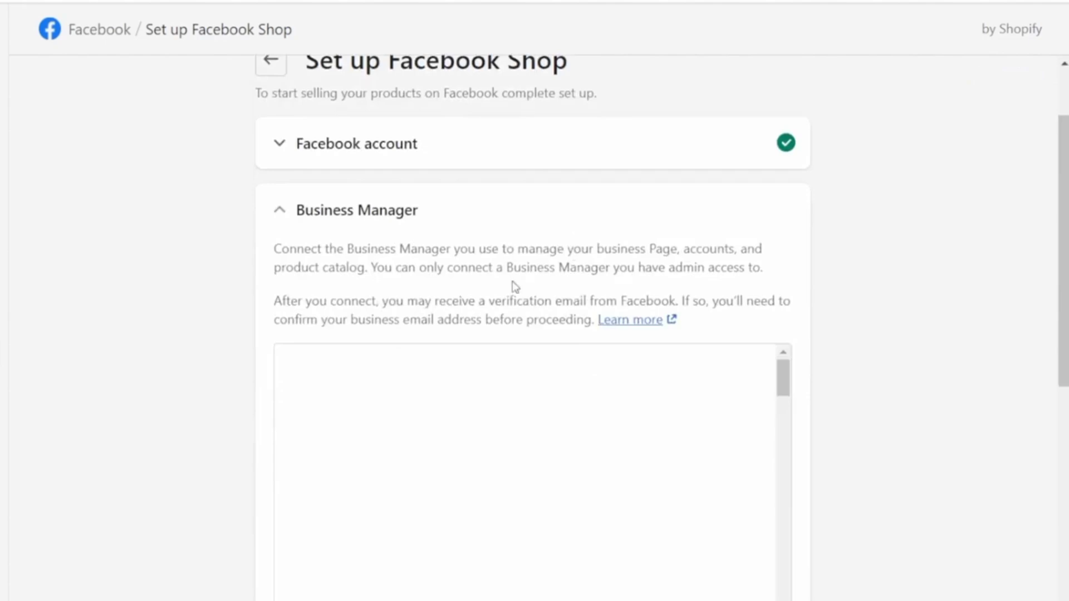
pyautogui.scroll(-2, 633, 263)
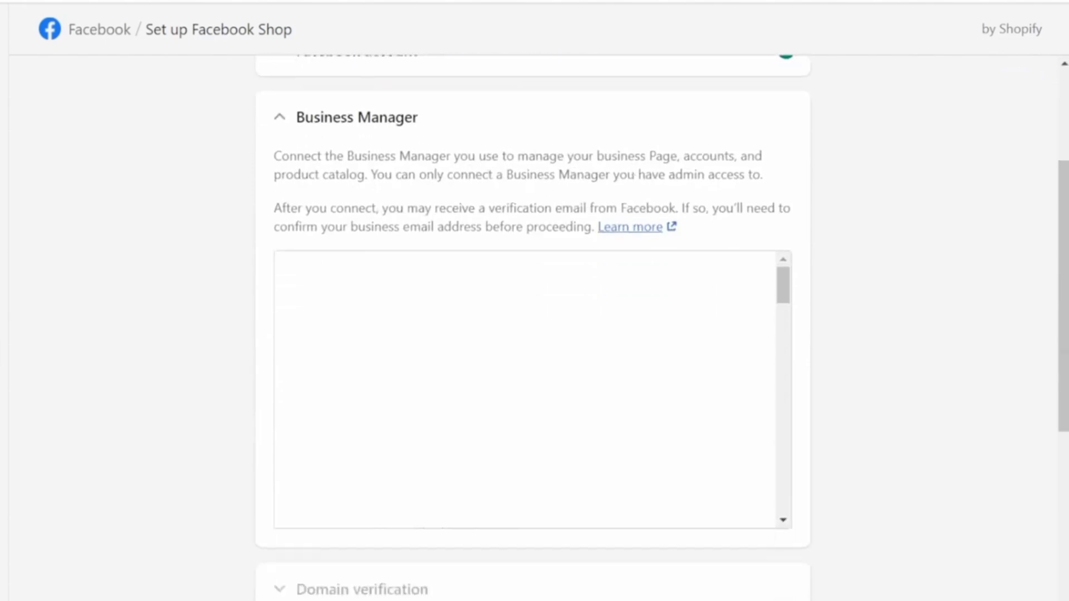
pyautogui.scroll(-1, 533, 390)
pyautogui.scroll(-5, 526, 390)
pyautogui.scroll(-4, 525, 390)
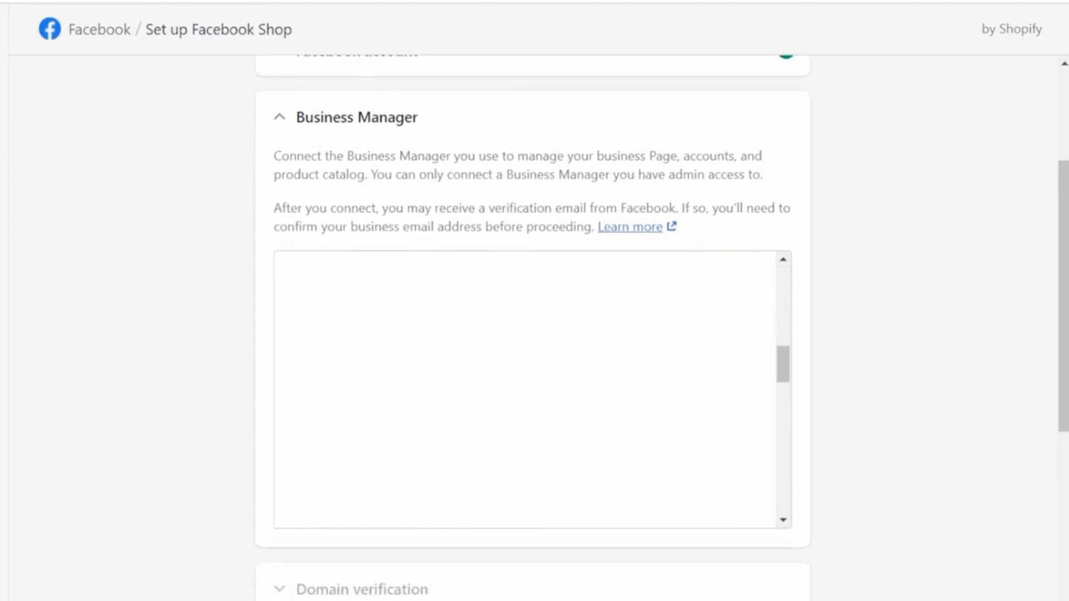
pyautogui.moveTo(783, 365); pyautogui.dragTo(783, 462)
pyautogui.click(688, 407)
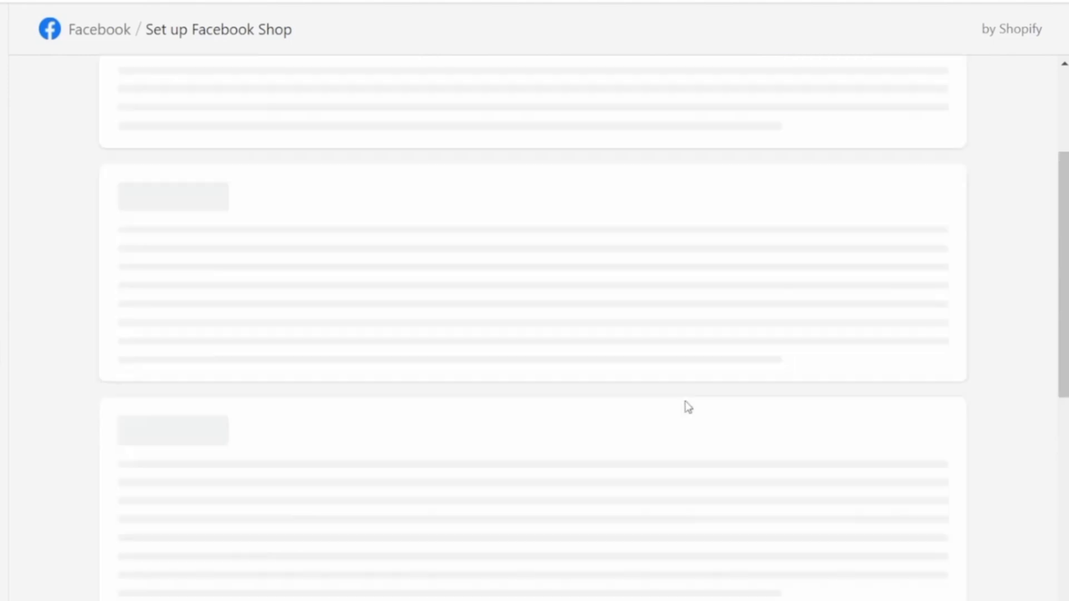
# Skip the domain verification and connect Demo FB Page as the Facebook Page
pyautogui.scroll(-3, 550, 376)
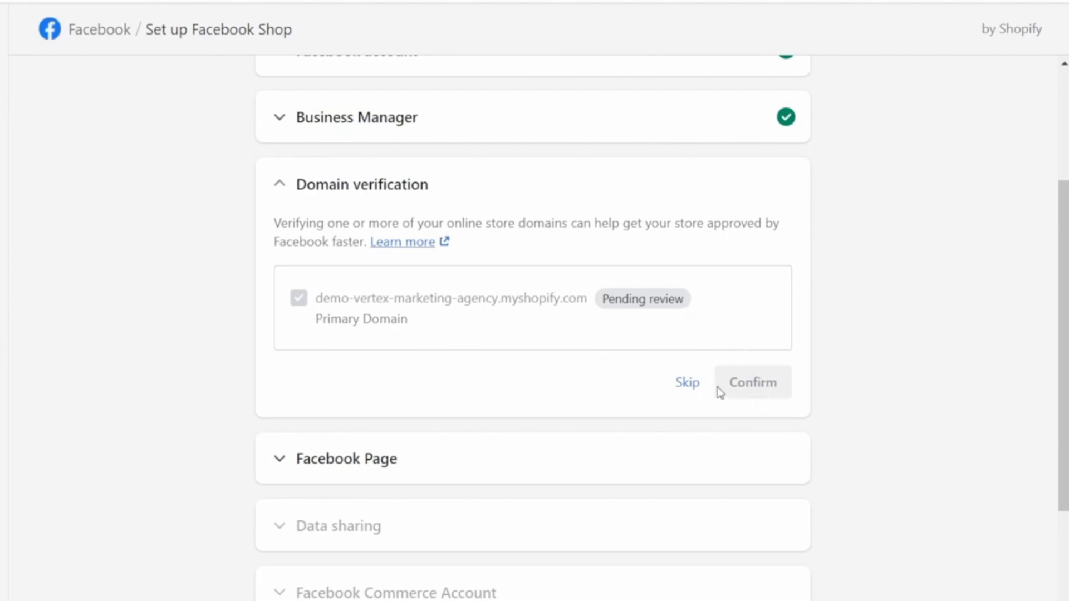
pyautogui.click(689, 385)
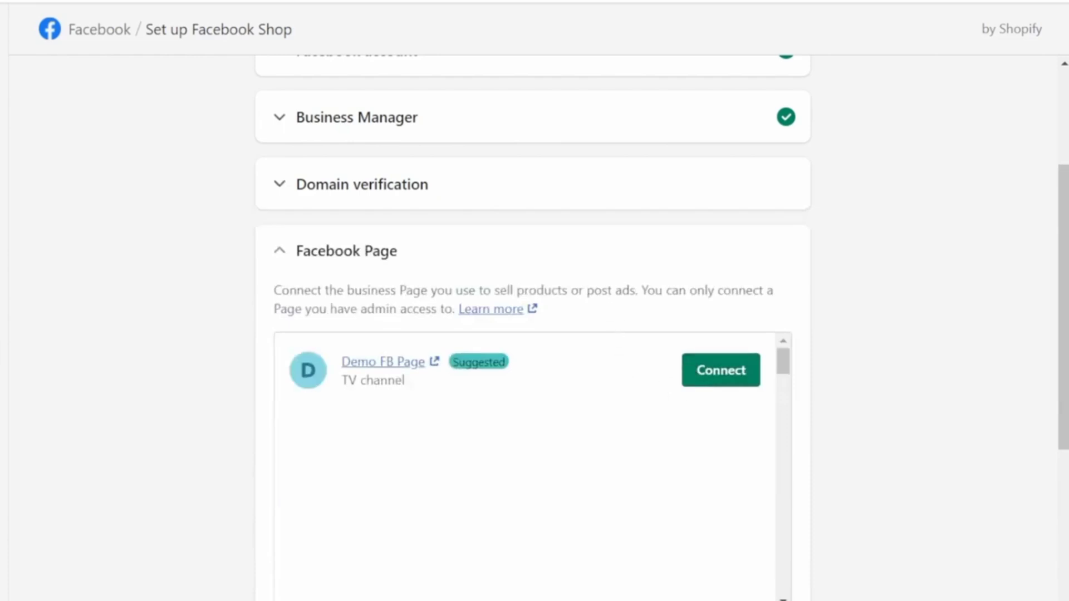
pyautogui.click(745, 366)
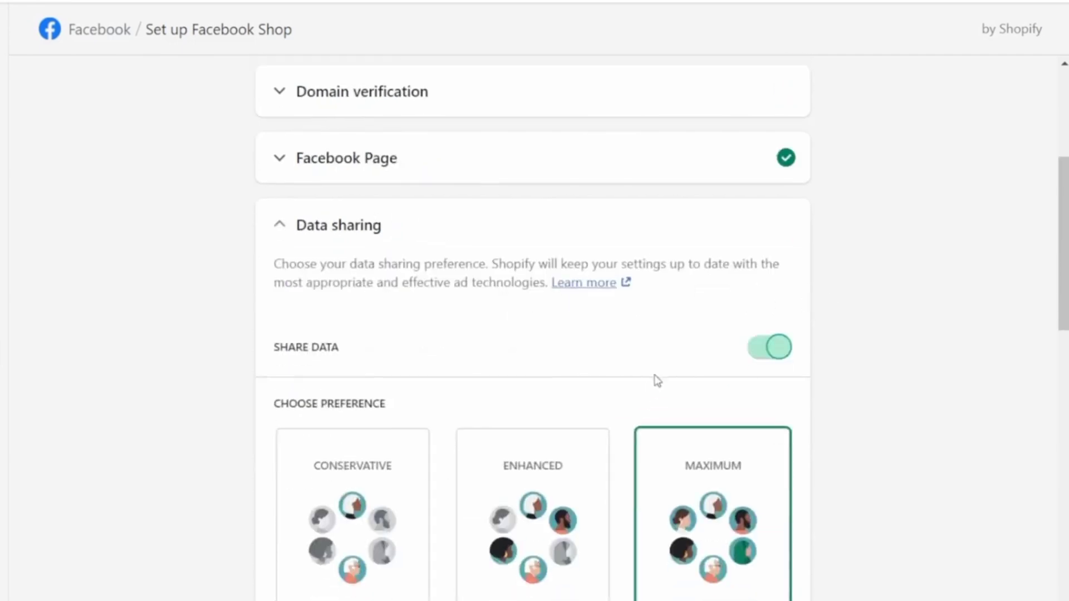
# Review the Maximum data sharing preference, connect Demo FB's Pixel and confirm the data sharing settings
pyautogui.scroll(-3, 657, 377)
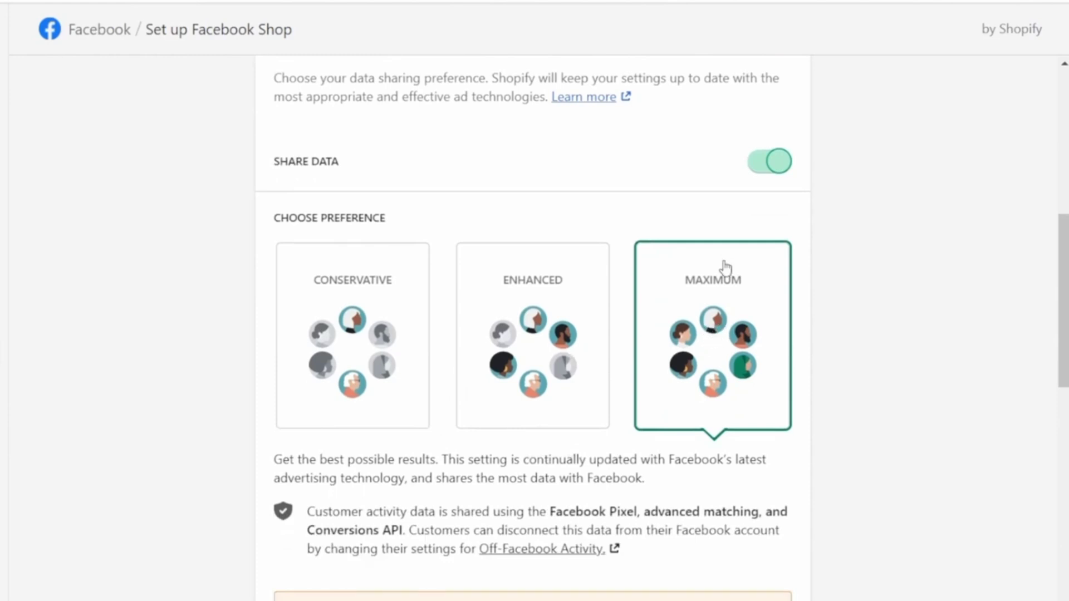
pyautogui.scroll(-2, 737, 384)
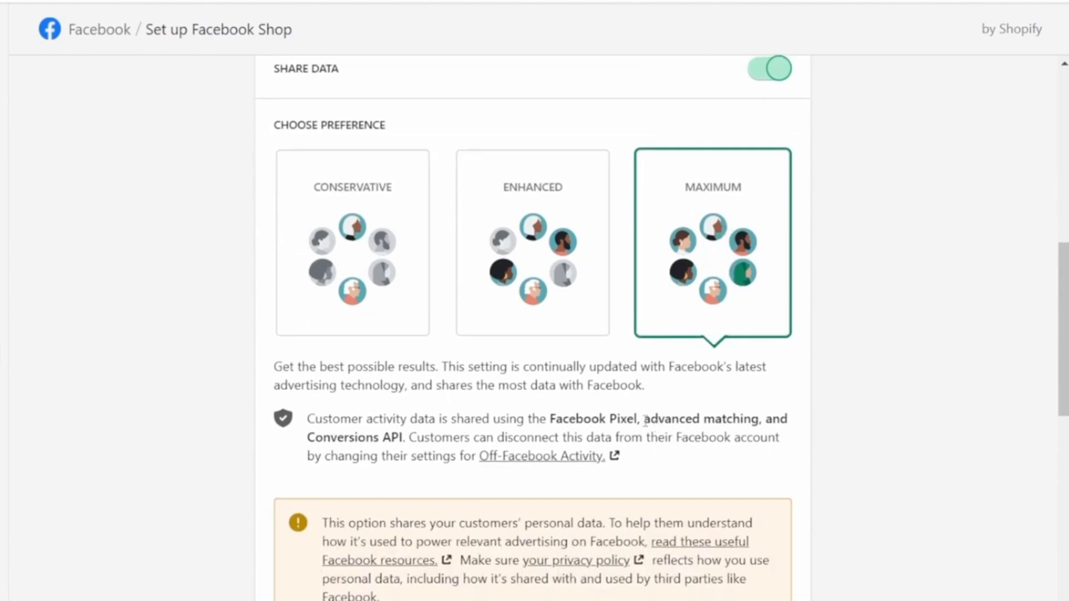
pyautogui.moveTo(635, 422); pyautogui.dragTo(568, 440)
pyautogui.click(673, 416)
pyautogui.scroll(-2, 711, 438)
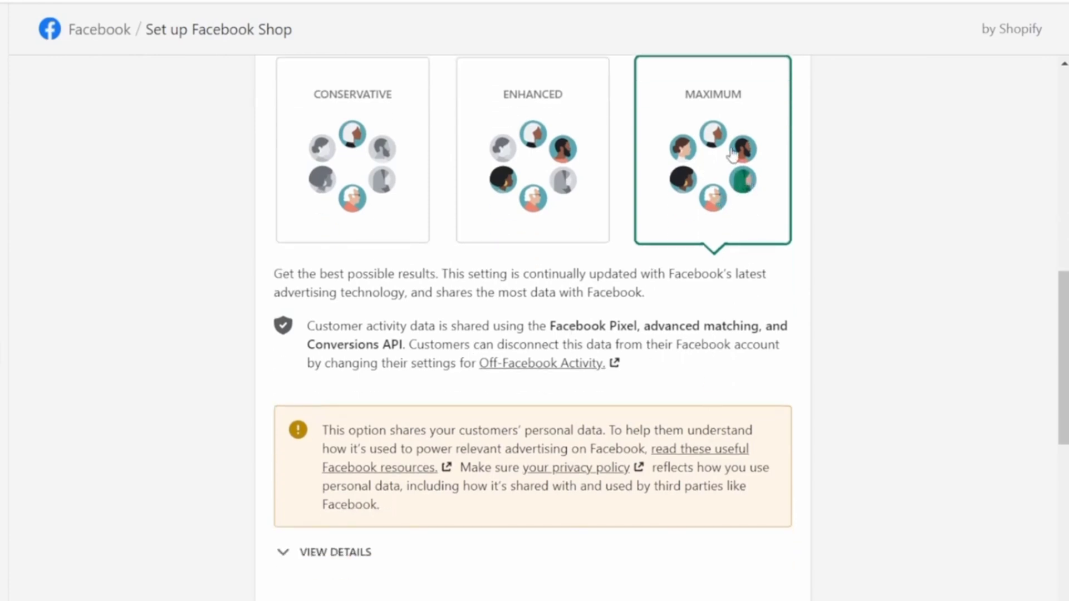
pyautogui.scroll(-1, 727, 245)
pyautogui.scroll(-4, 727, 245)
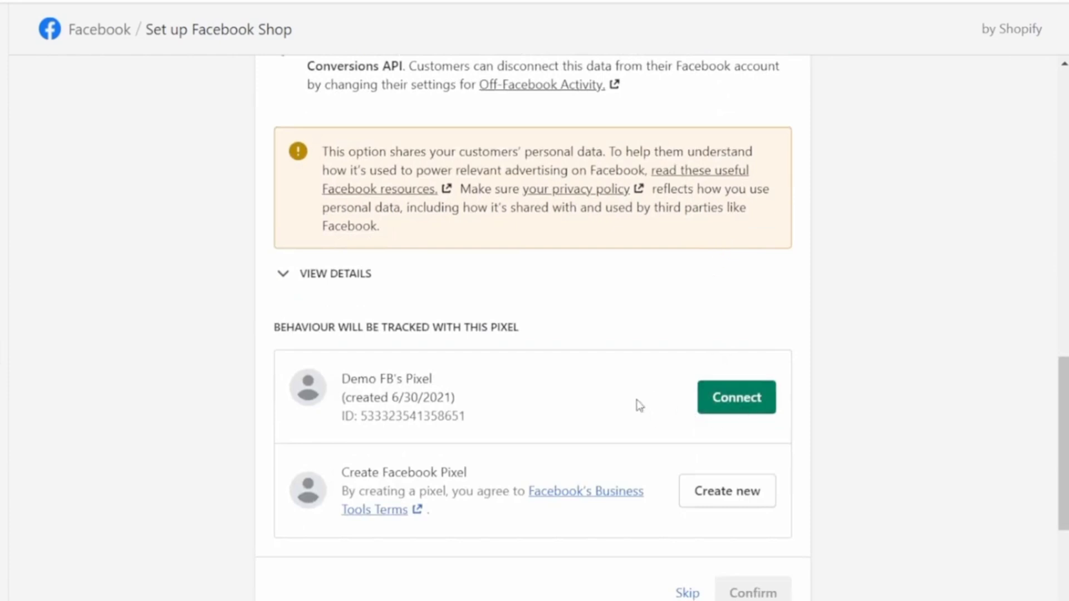
pyautogui.click(750, 408)
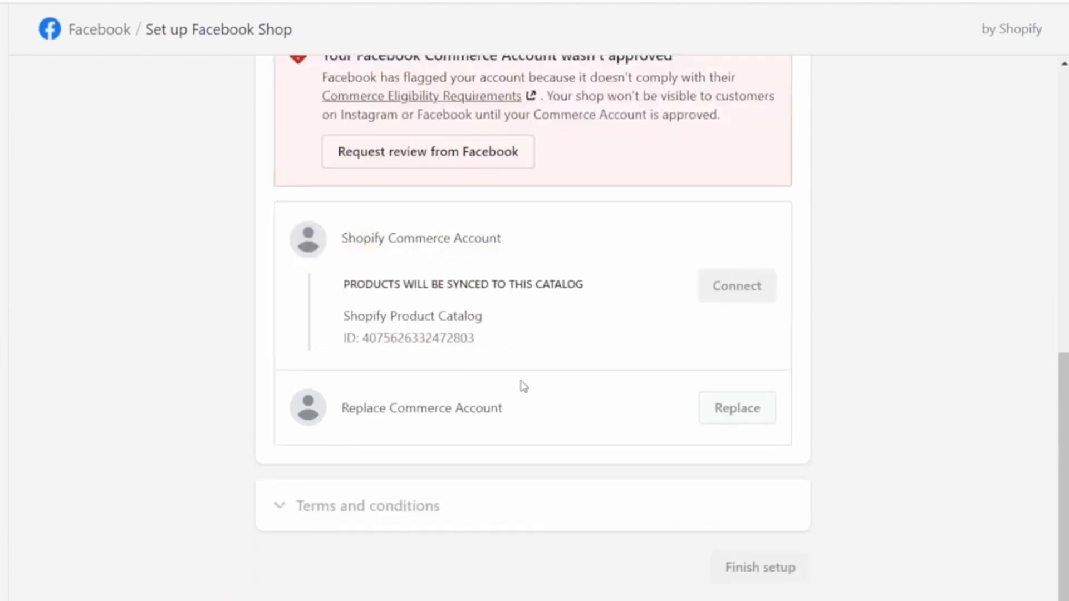
# Examine the Facebook Commerce Account section, including its approval notice and the product catalog options
pyautogui.scroll(2, 576, 311)
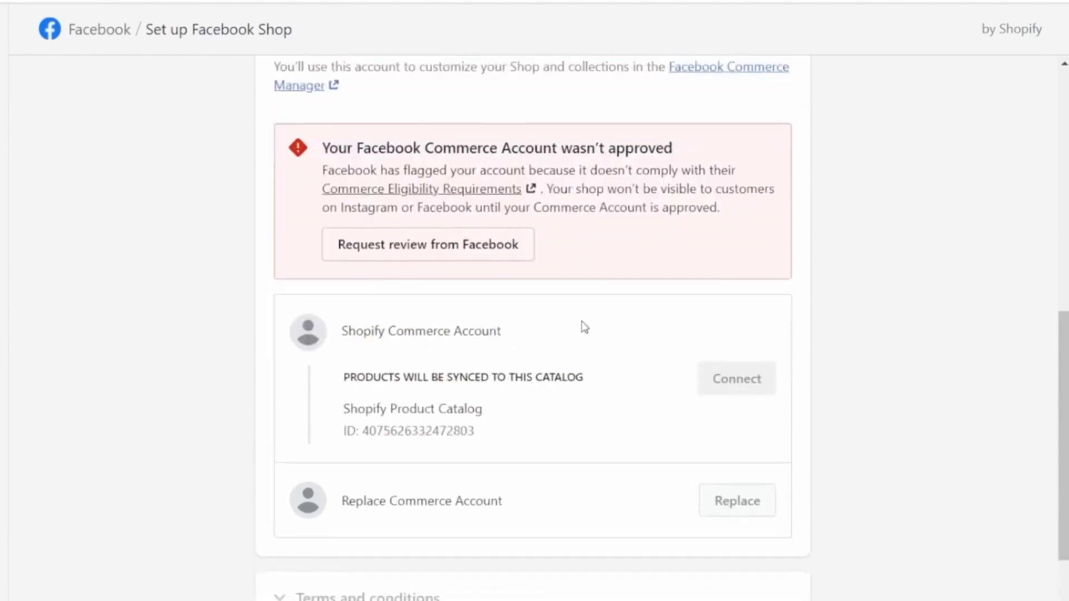
pyautogui.scroll(2, 583, 332)
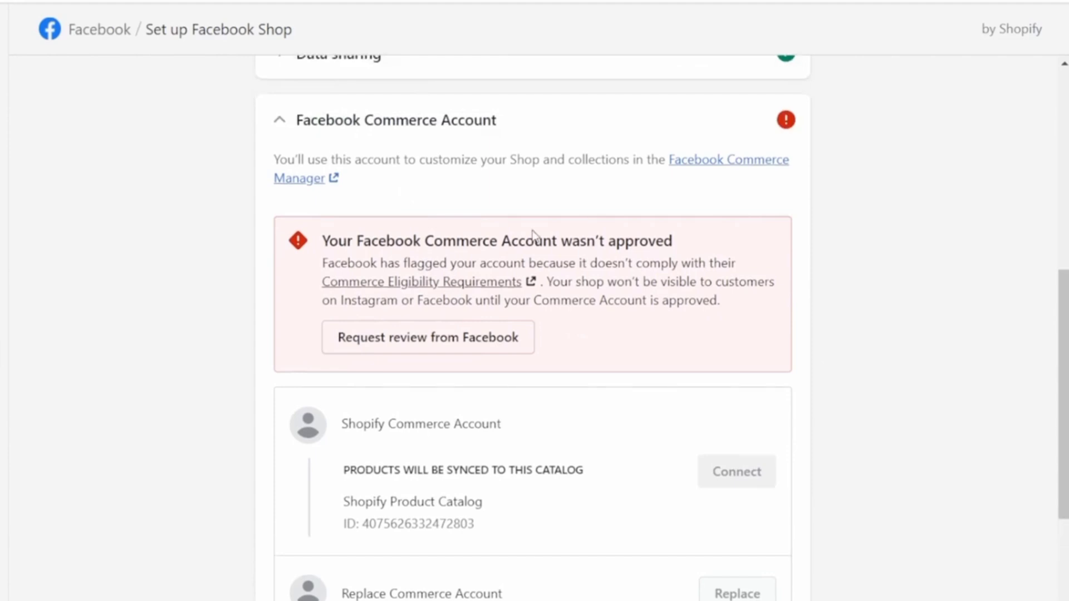
pyautogui.scroll(2, 690, 440)
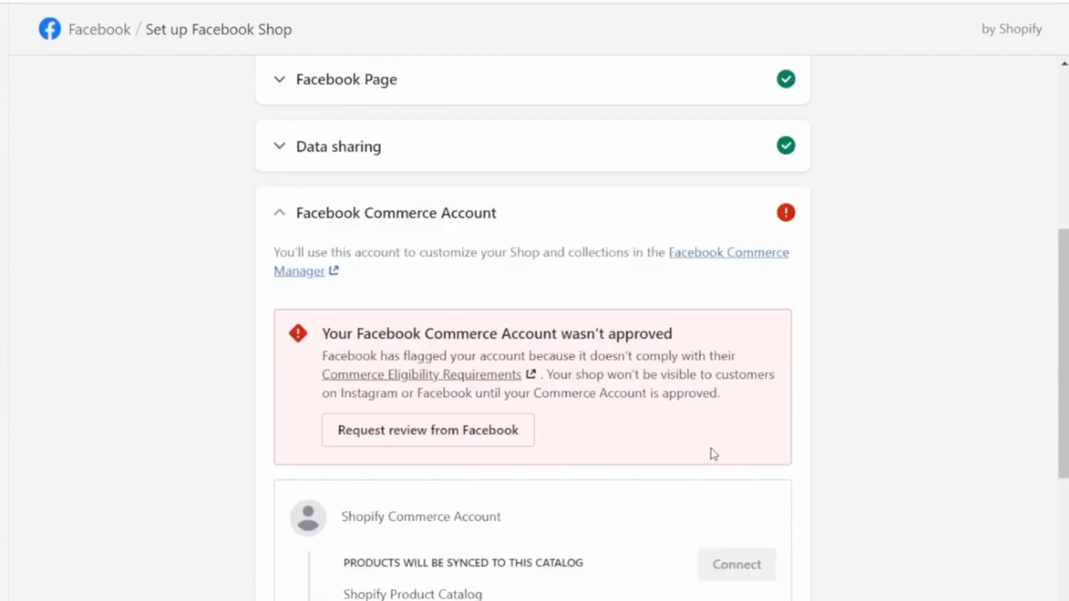
pyautogui.scroll(-2, 694, 467)
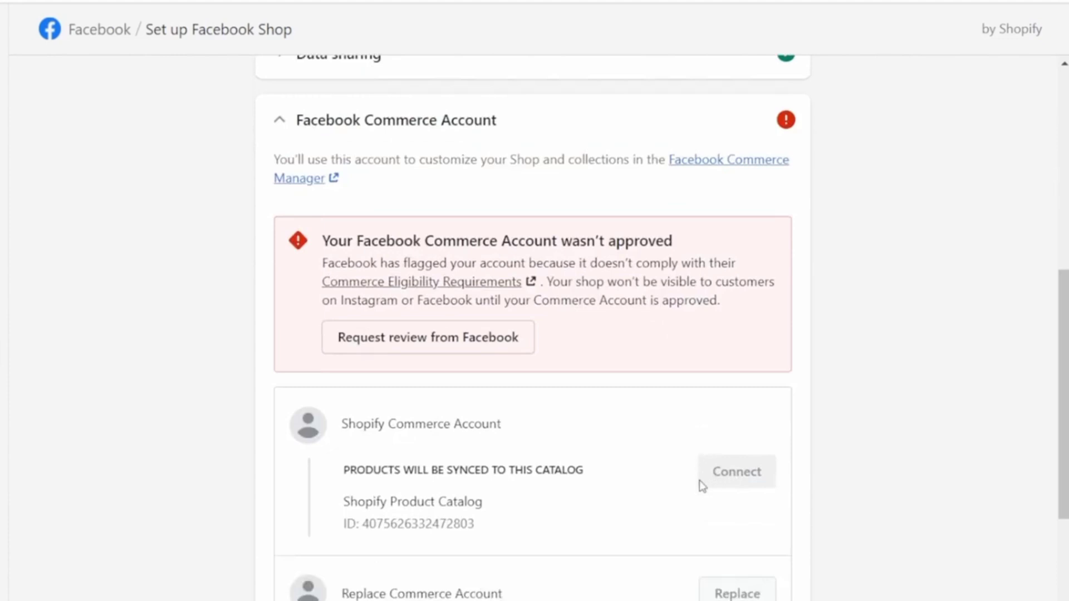
pyautogui.scroll(-4, 613, 444)
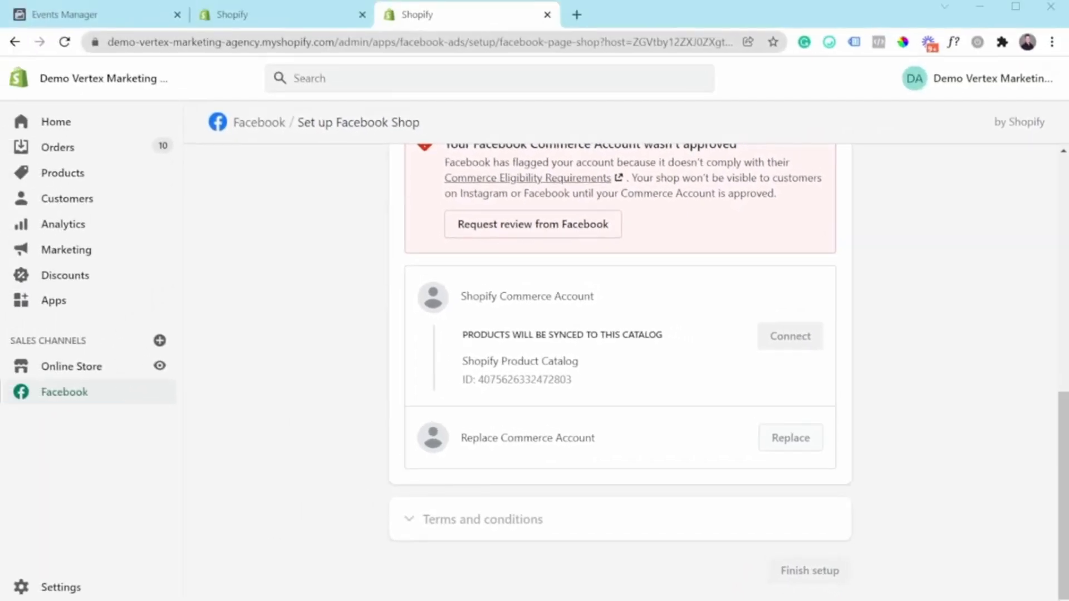
# Switch to Facebook Events Manager and view the event testing instructions for Demo FB's Pixel
pyautogui.click(139, 15)
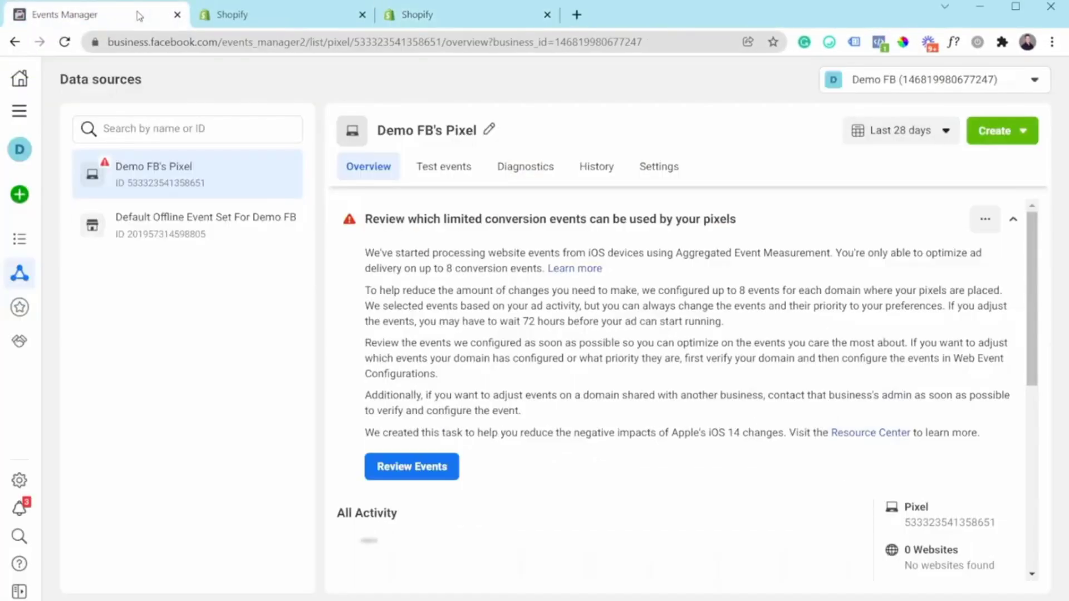
pyautogui.click(21, 112)
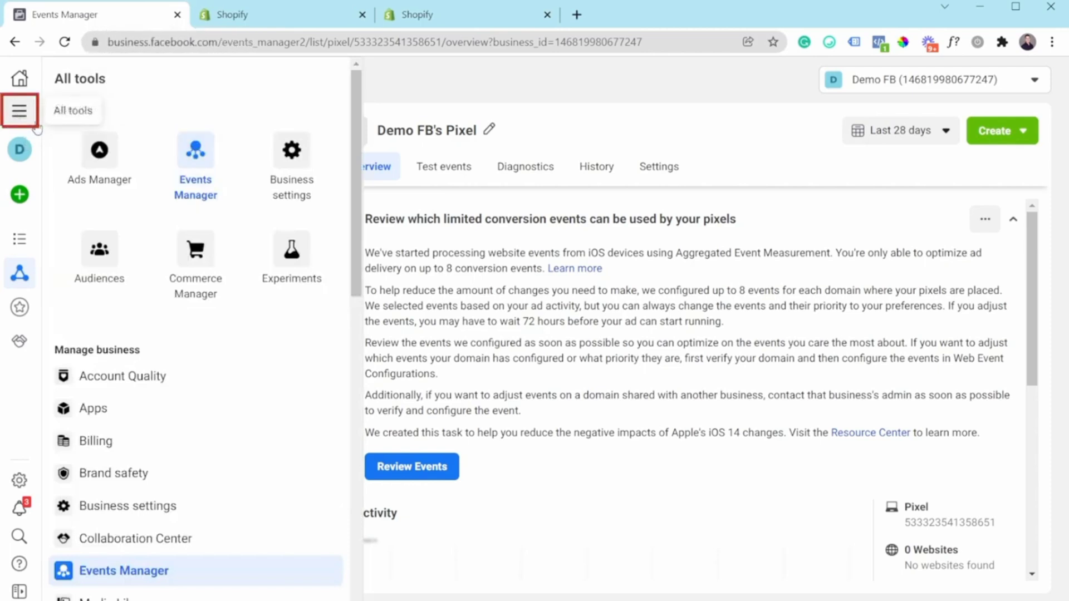
pyautogui.click(201, 167)
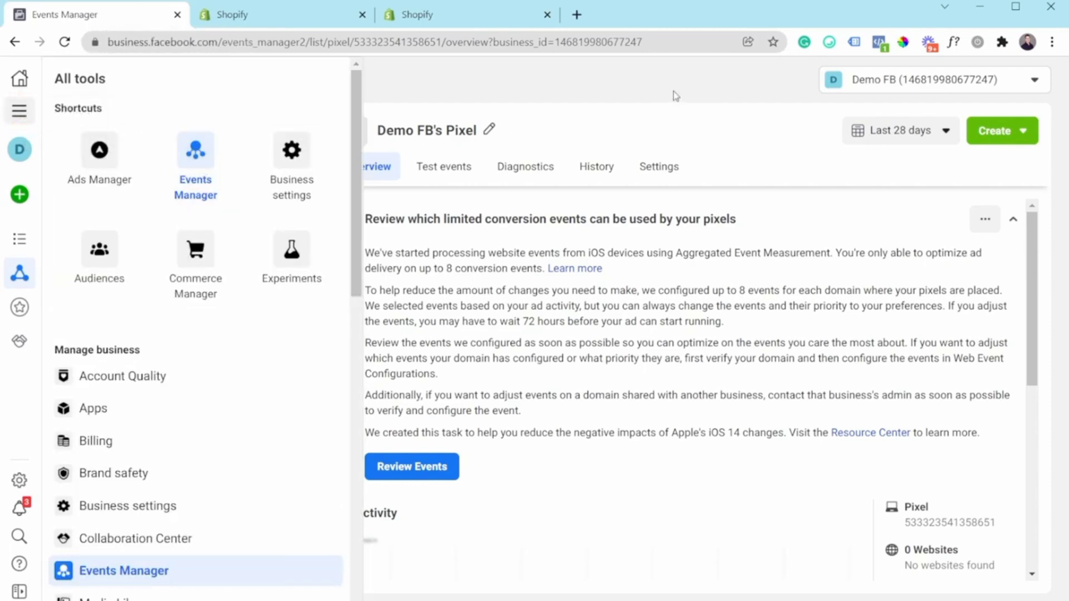
pyautogui.click(458, 179)
pyautogui.scroll(-3, 470, 227)
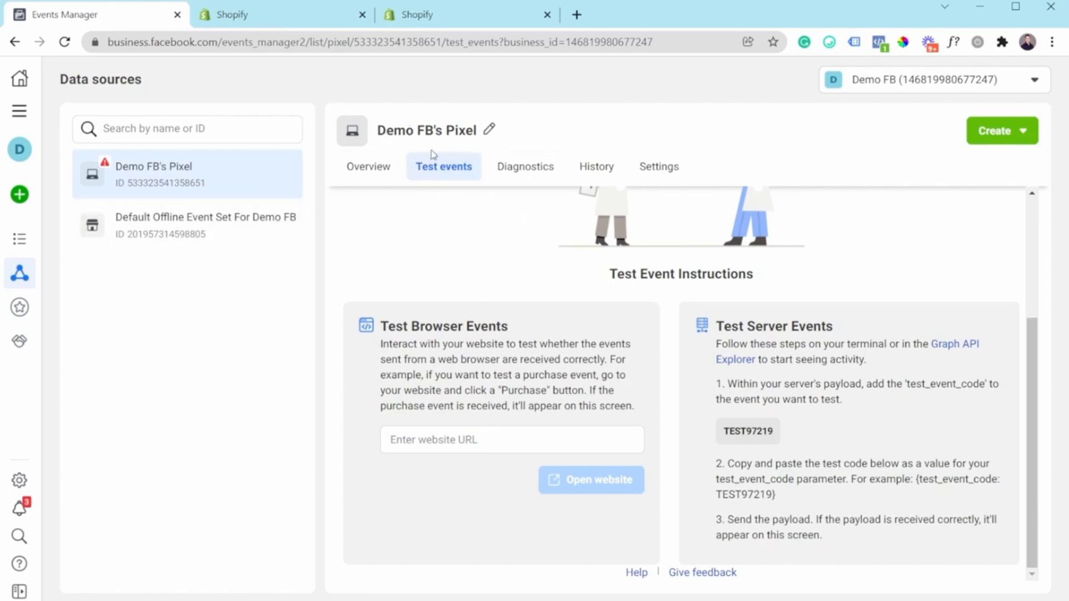
# Switch from Events Manager to Ads Manager to show the ad account's campaigns
pyautogui.click(19, 111)
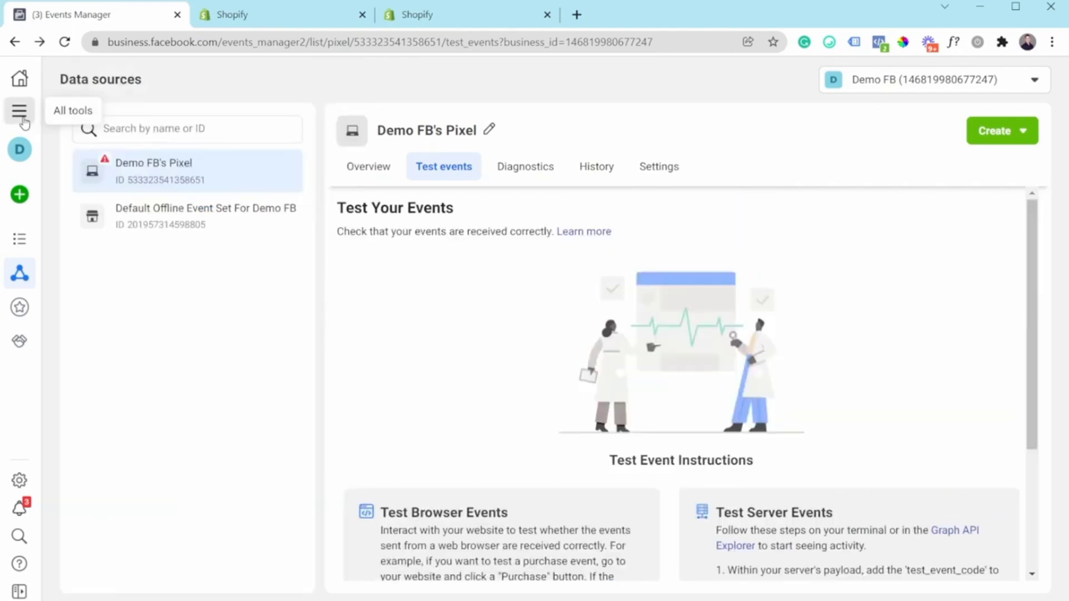
pyautogui.click(19, 111)
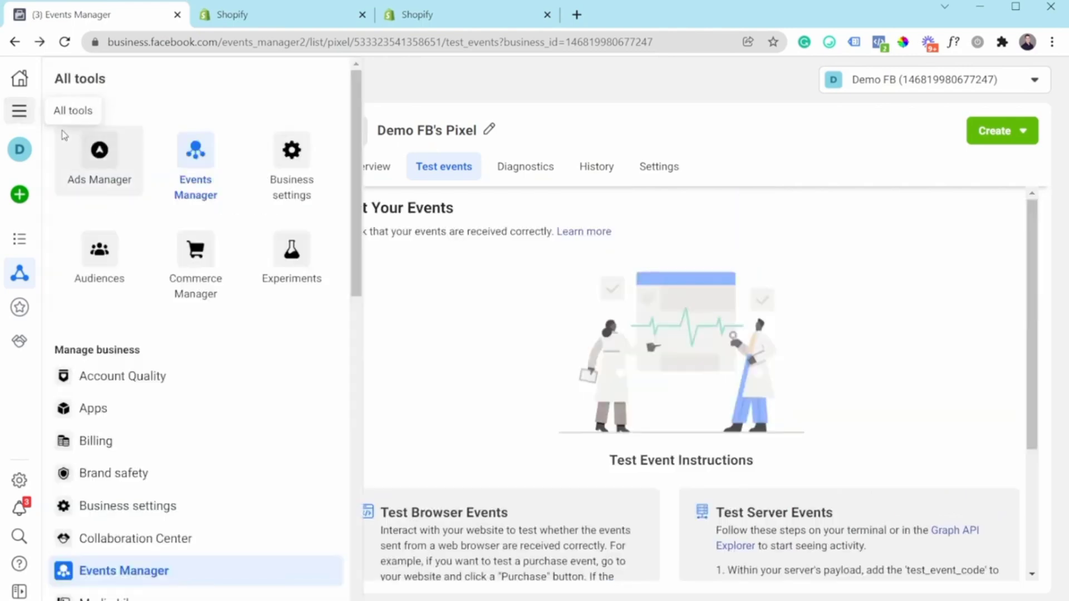
pyautogui.click(99, 151)
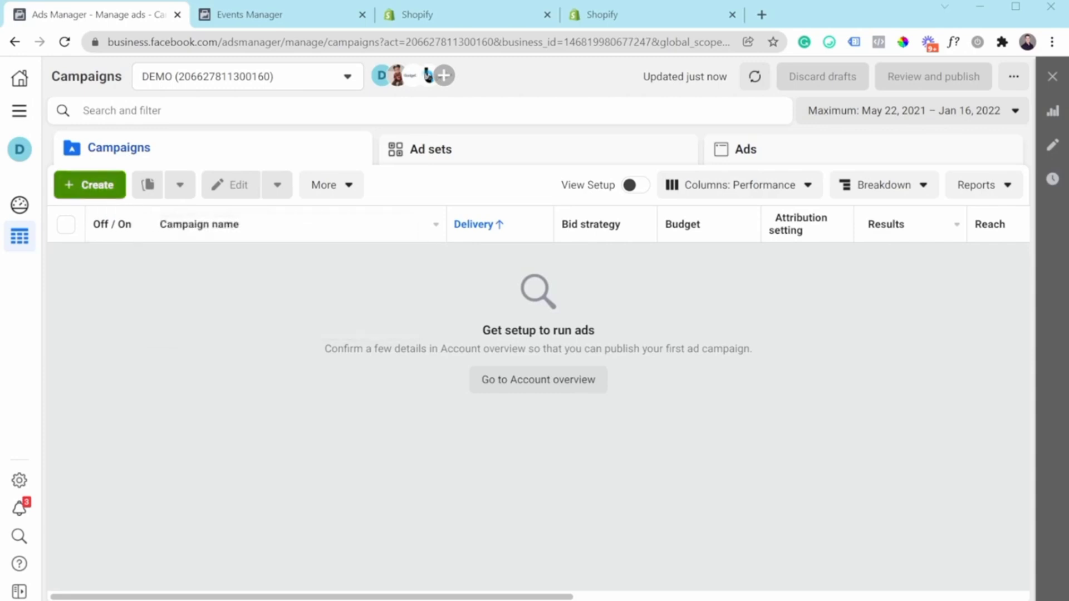
# Create a new campaign with the Conversions objective
pyautogui.click(92, 185)
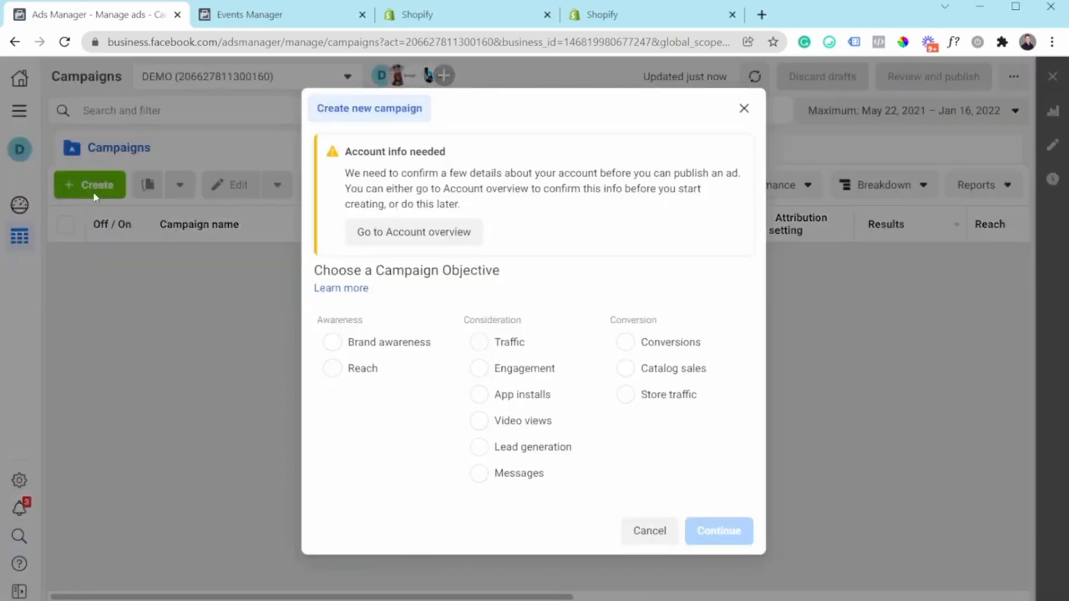
pyautogui.click(627, 345)
pyautogui.scroll(-3, 613, 430)
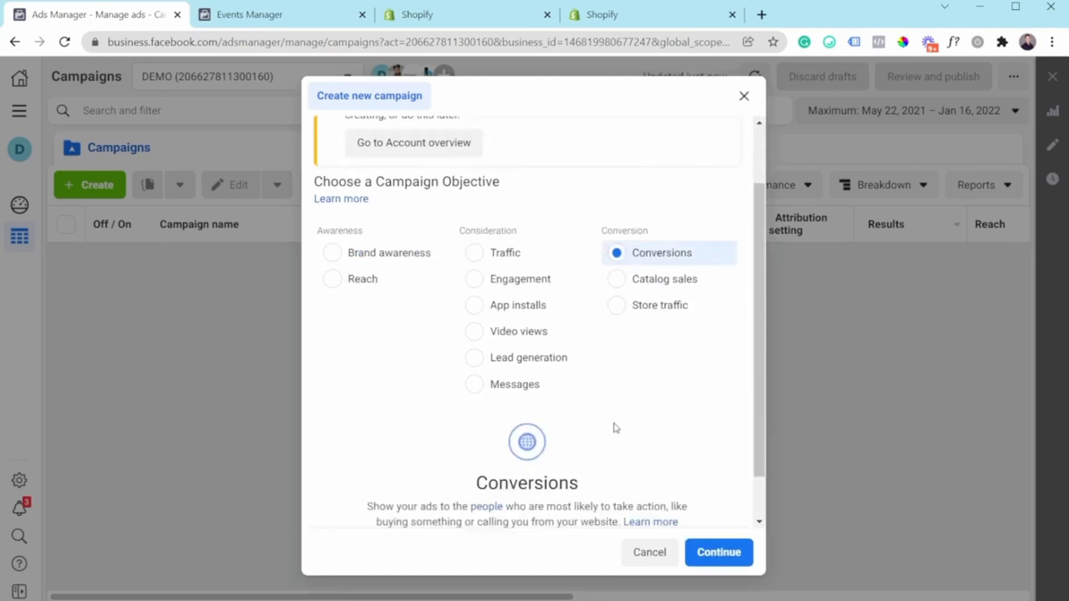
pyautogui.click(731, 555)
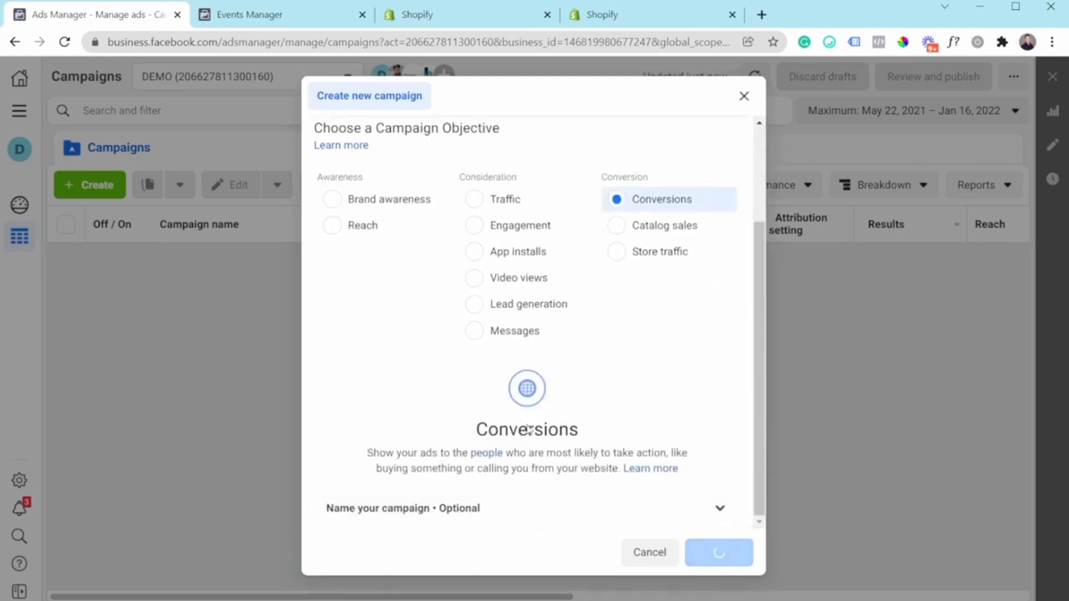
# Name the campaign "Prospectin" and check its remaining campaign settings
pyautogui.write('Pro')
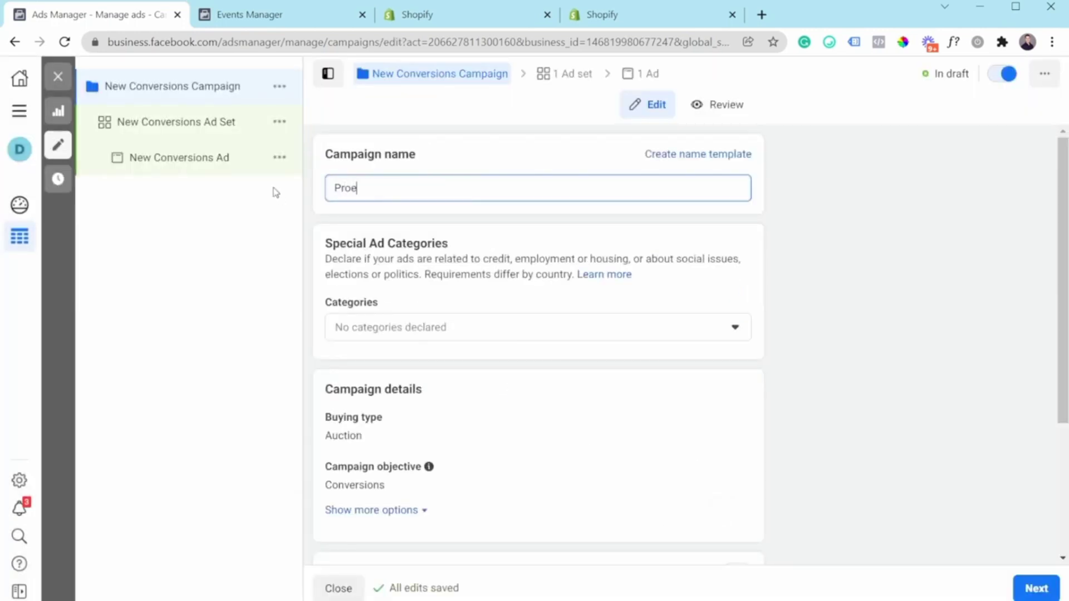
pyautogui.write('spectin')
pyautogui.scroll(-3, 654, 353)
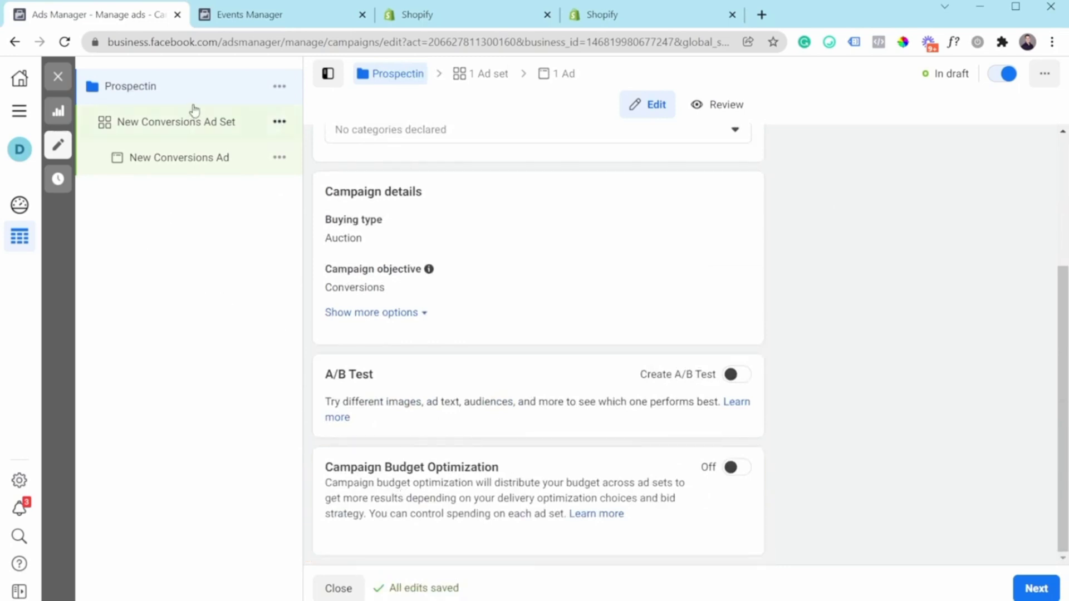
# Name the new conversions ad set "Interests:"
pyautogui.click(194, 128)
pyautogui.moveTo(454, 187); pyautogui.dragTo(334, 186)
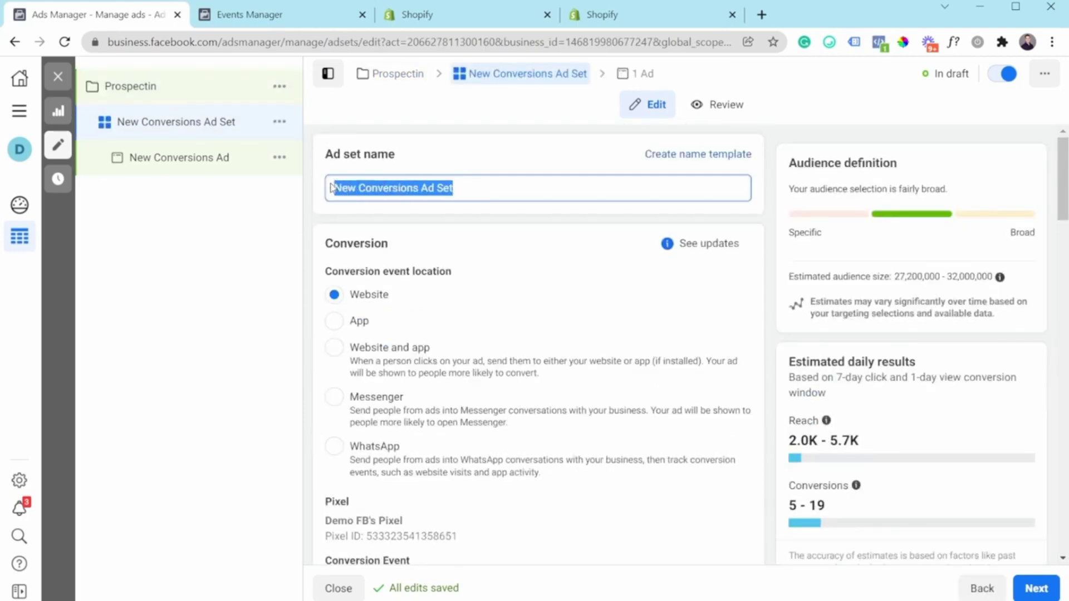
pyautogui.write('Interests:')
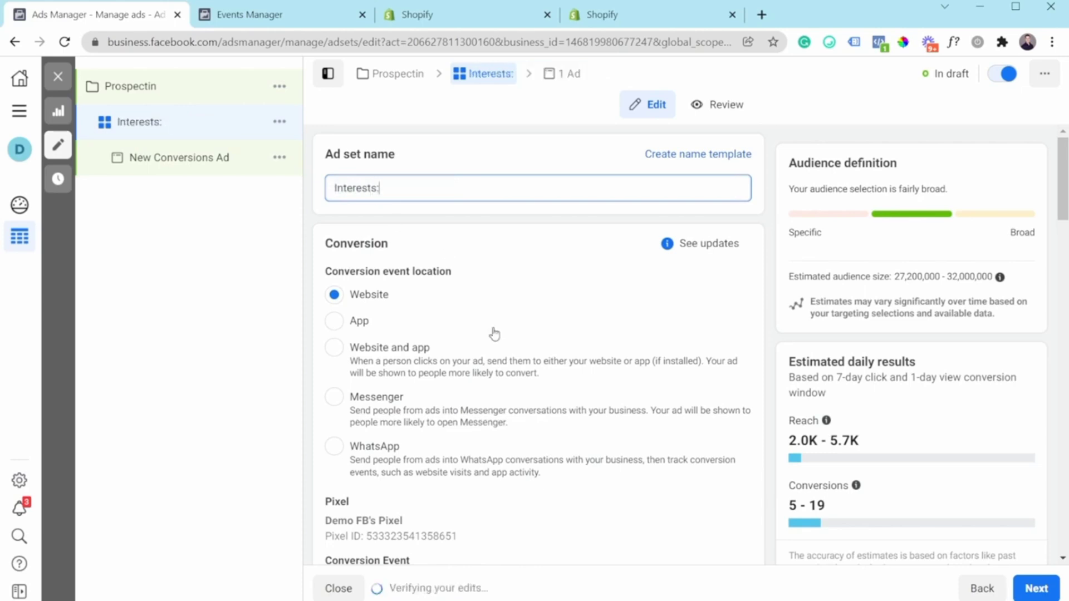
# Set the ad set's website conversion event to Purchase for Demo FB's Pixel
pyautogui.scroll(-3, 495, 334)
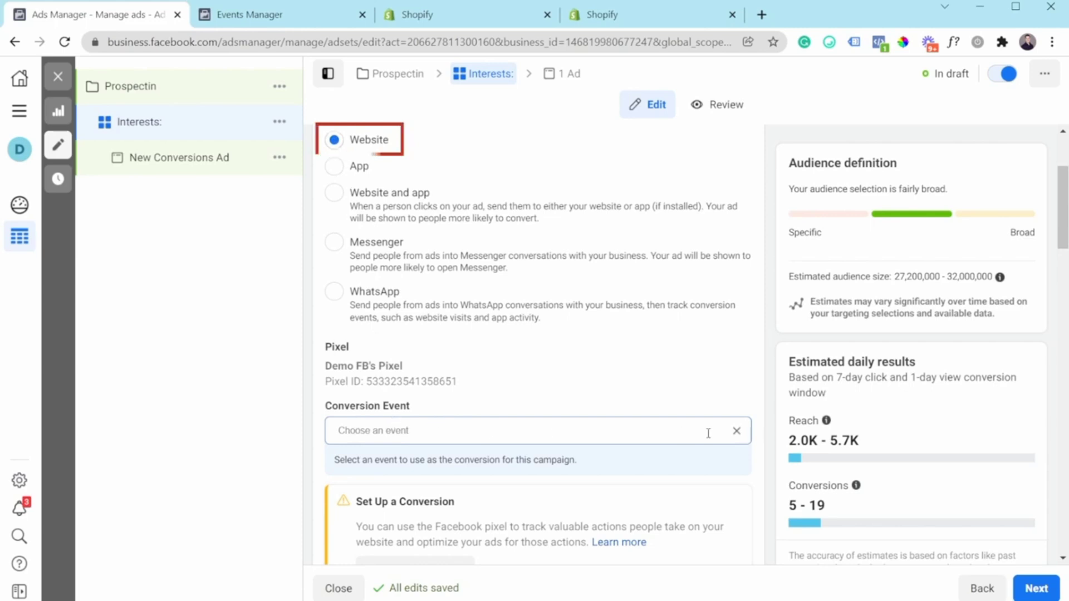
pyautogui.click(739, 438)
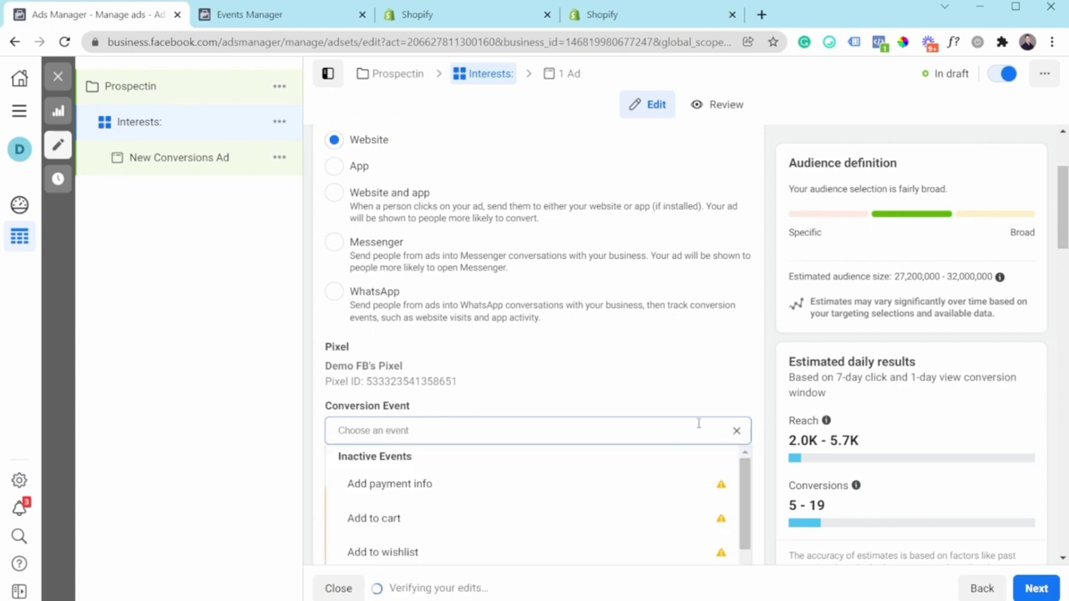
pyautogui.write('purchase')
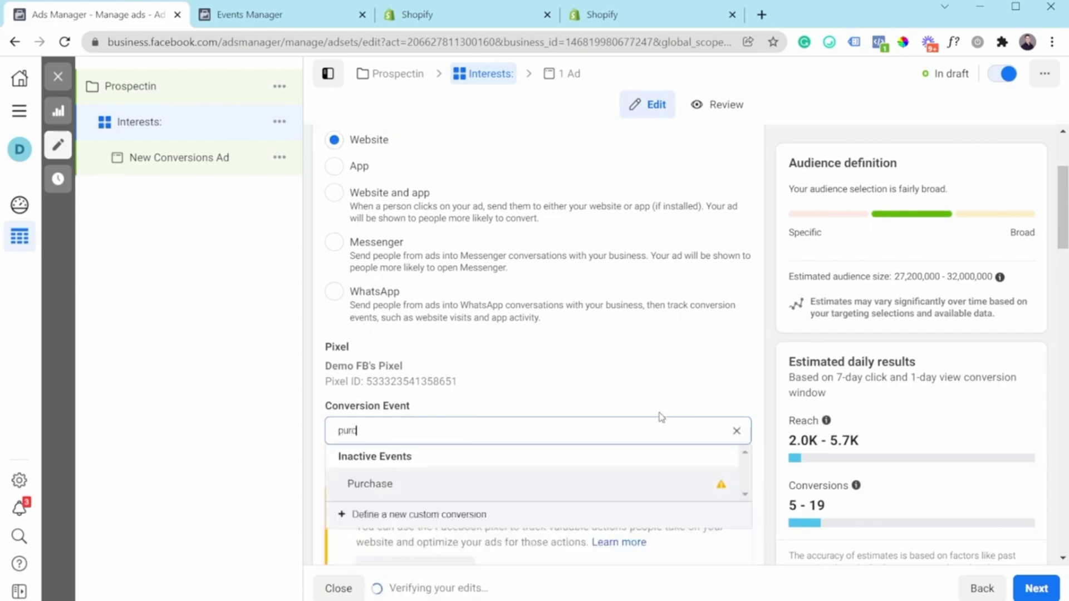
pyautogui.click(515, 485)
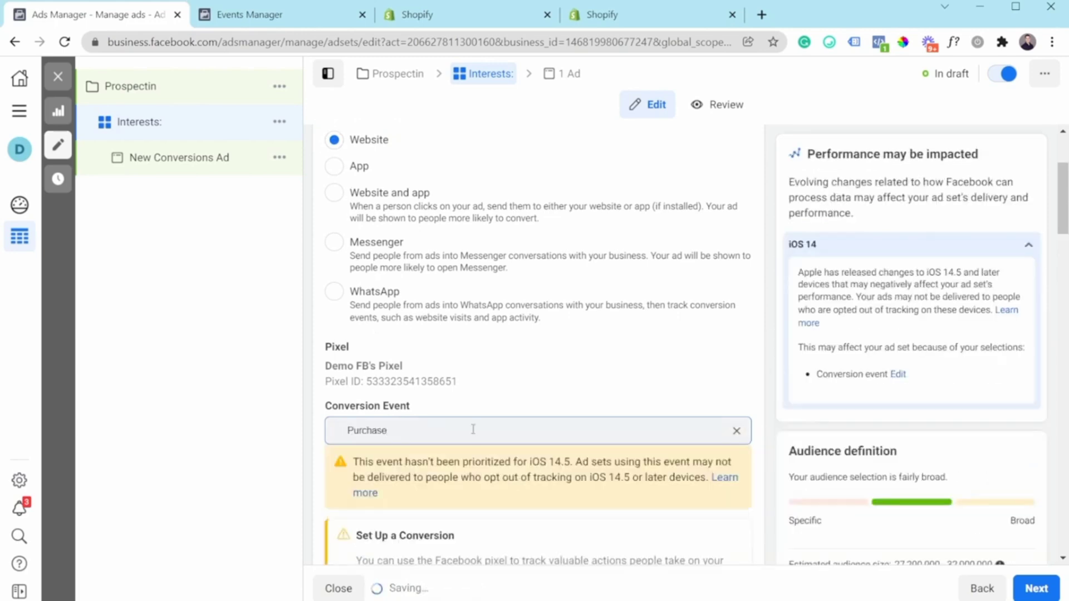
pyautogui.scroll(-2, 473, 433)
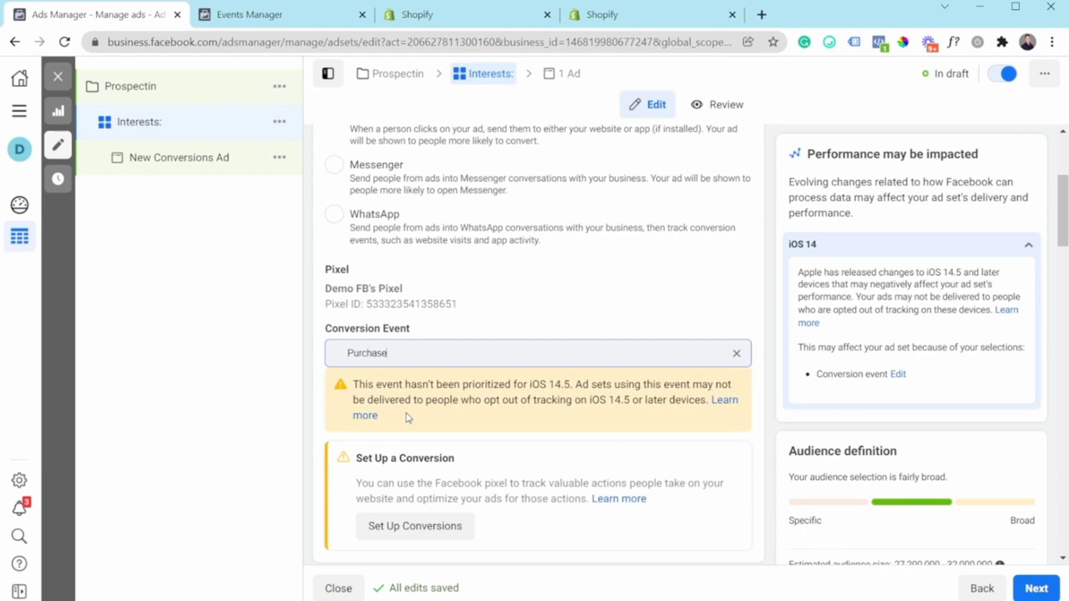
# Switch to Events Manager and open the web event configuration for vertexmarketingagency.com for editing through Aggregated Event Measurement
pyautogui.click(23, 116)
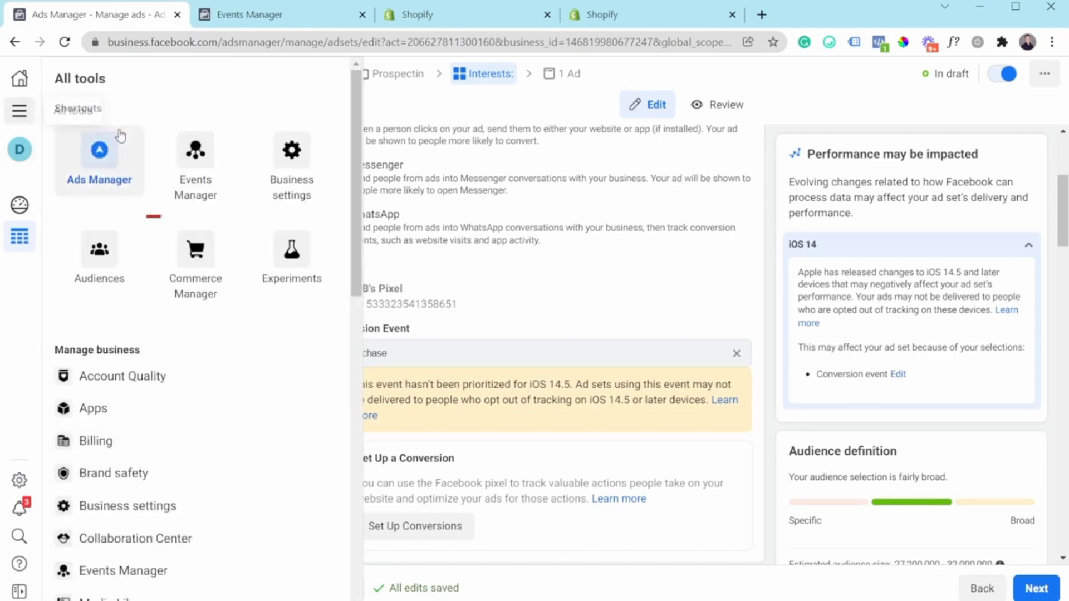
pyautogui.click(196, 161)
pyautogui.click(398, 22)
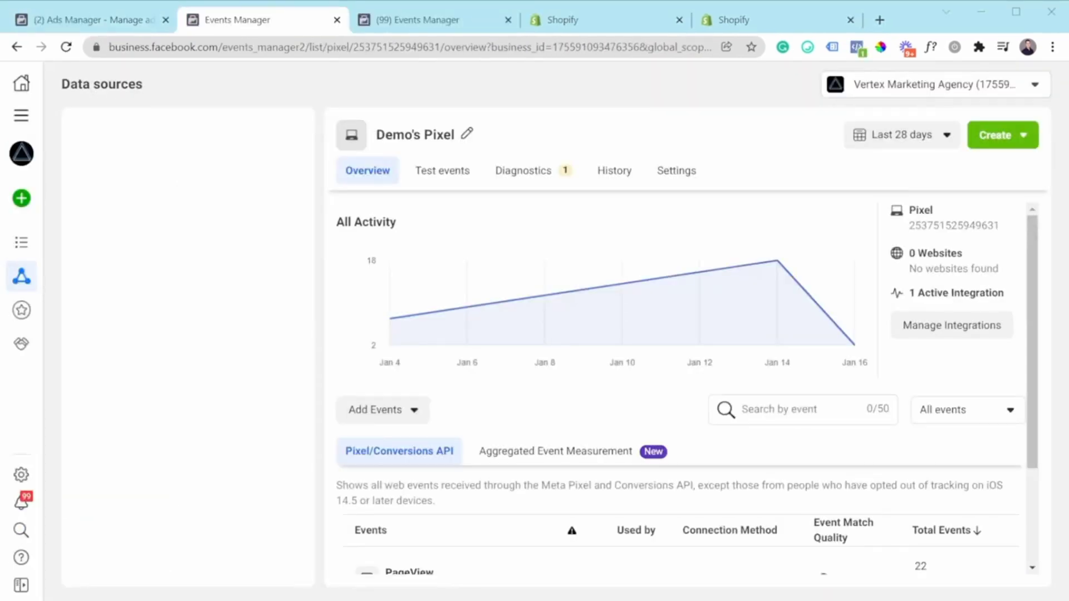
pyautogui.scroll(-2, 679, 390)
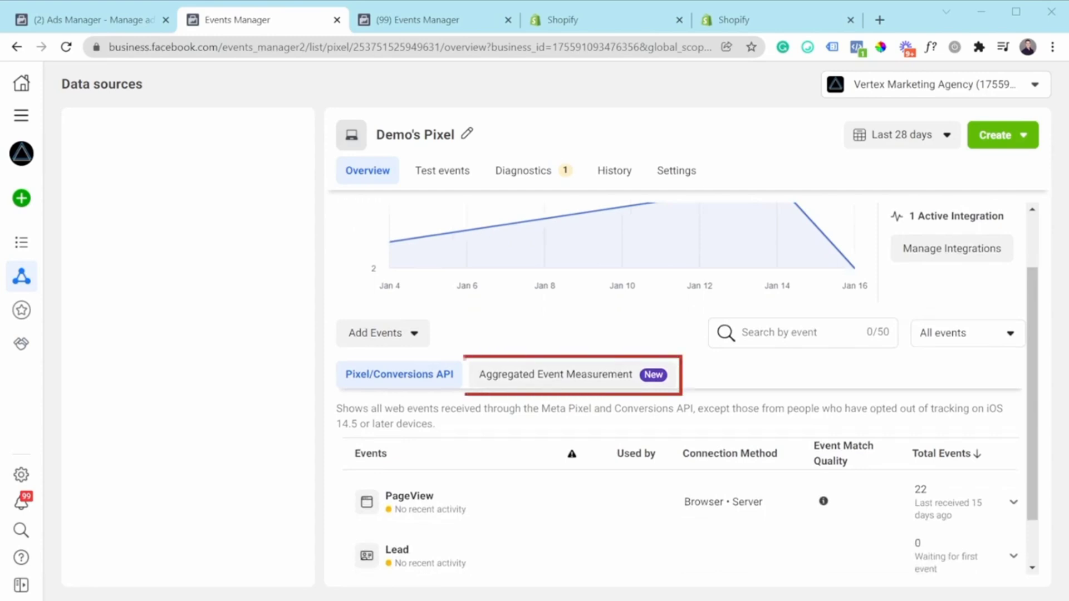
pyautogui.click(565, 374)
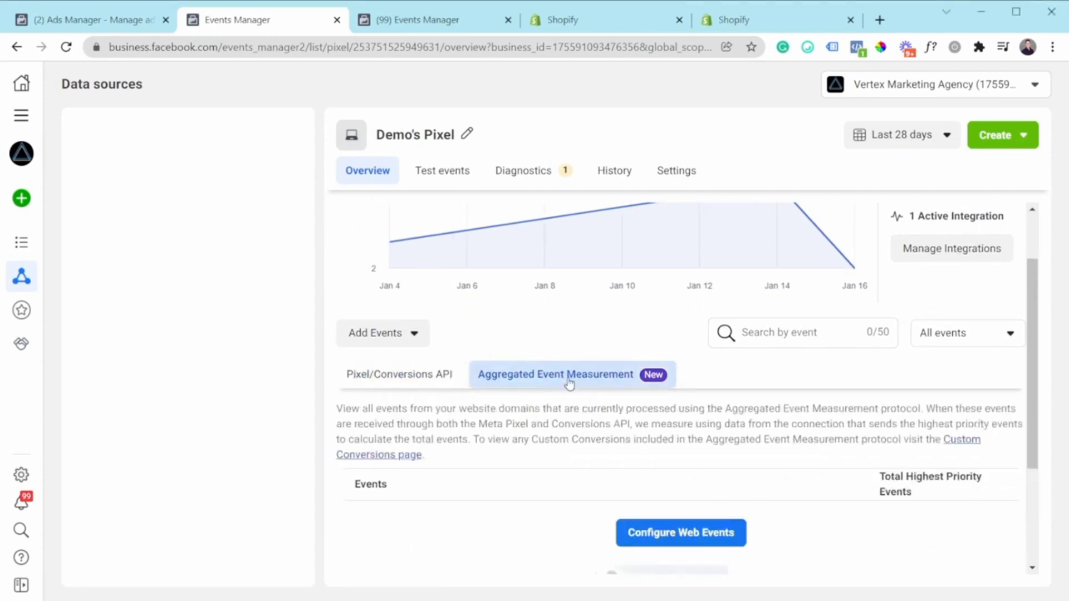
pyautogui.scroll(-3, 567, 379)
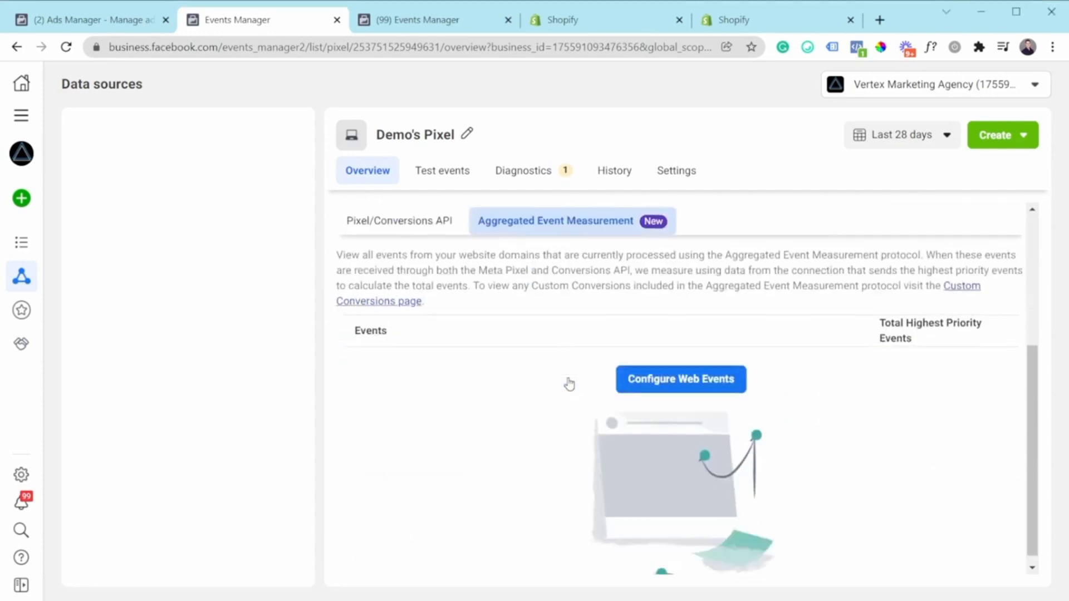
pyautogui.click(680, 390)
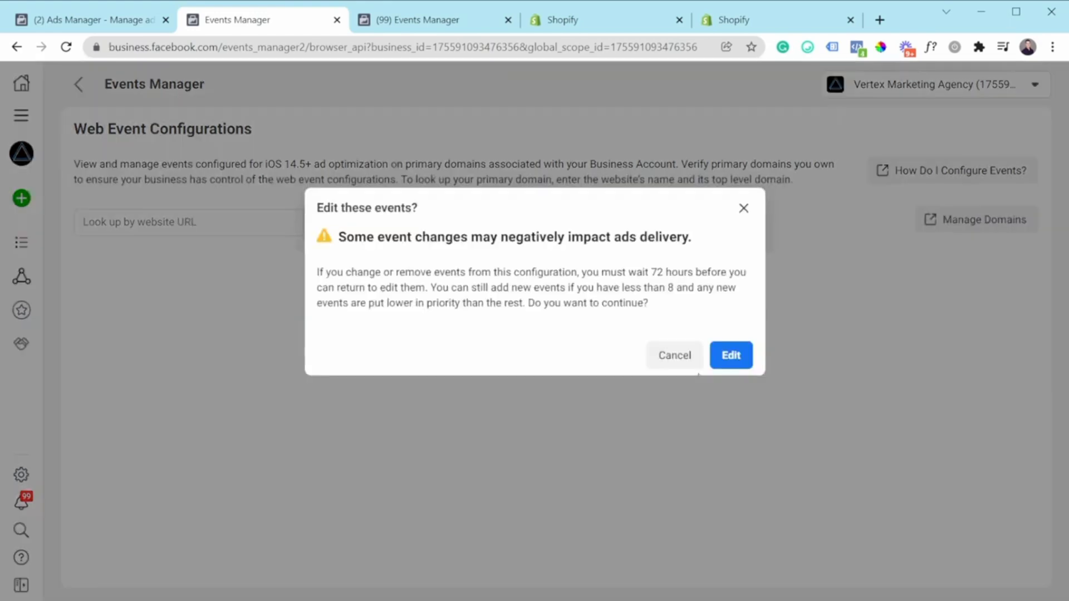
pyautogui.click(734, 360)
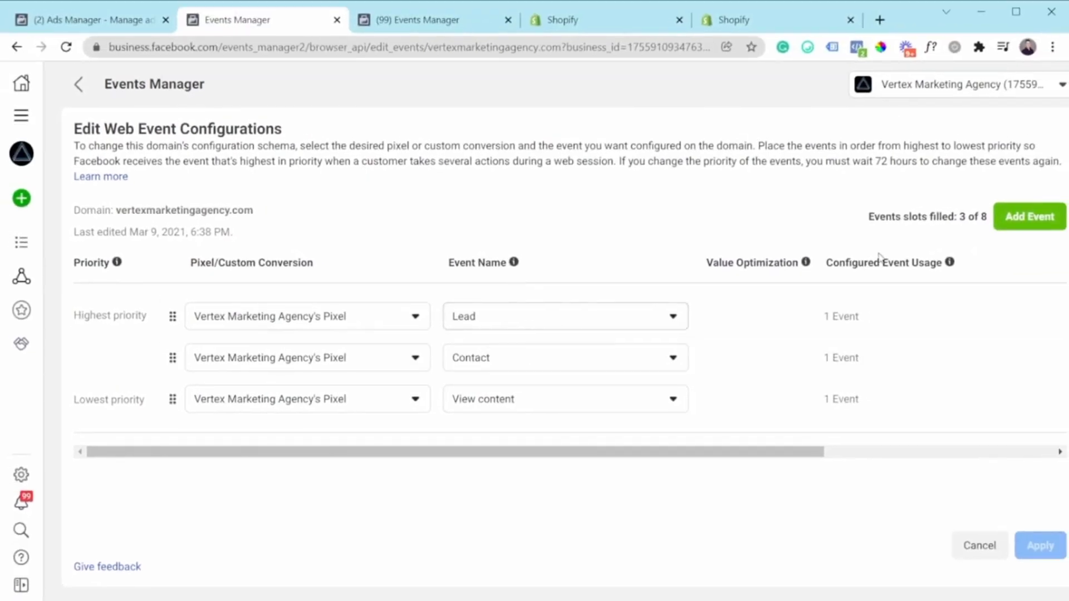
pyautogui.click(1015, 220)
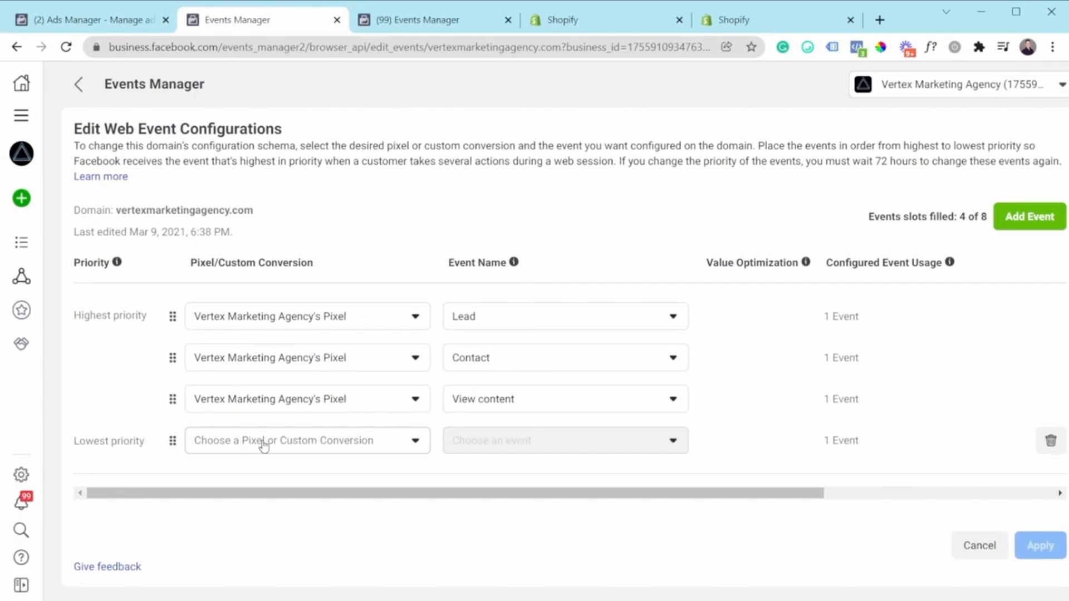
pyautogui.click(330, 446)
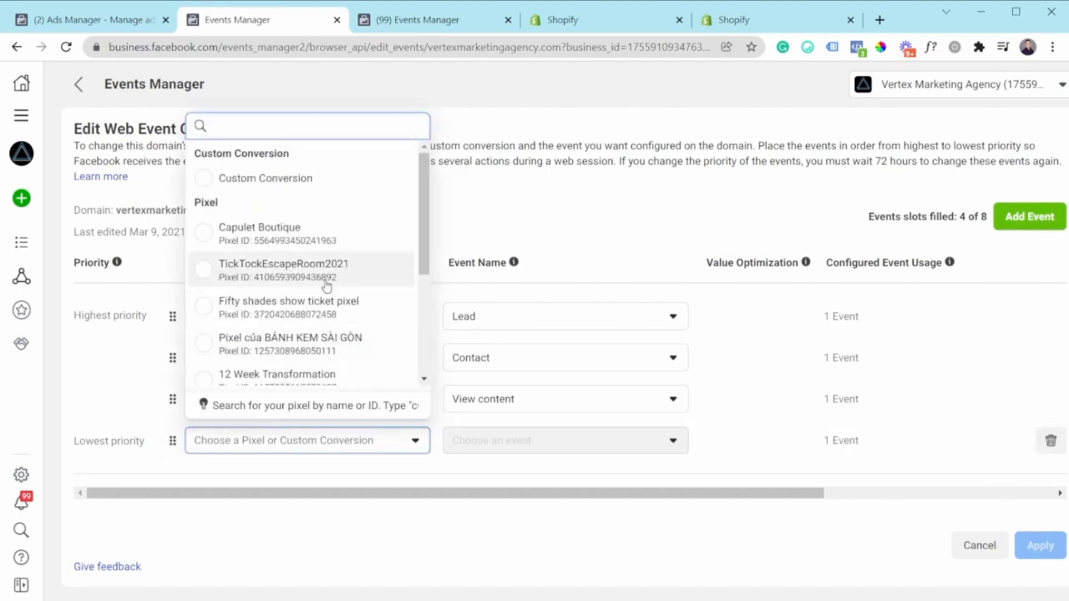
pyautogui.write('vertex')
pyautogui.click(299, 335)
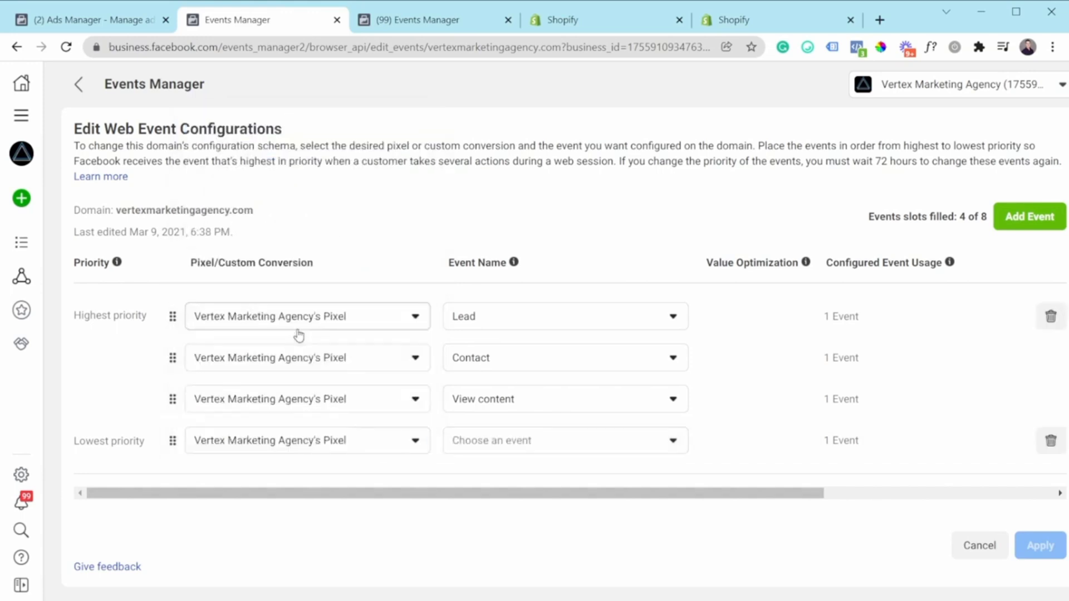
# Review the available events for the new slot and choose strategy_session
pyautogui.click(518, 443)
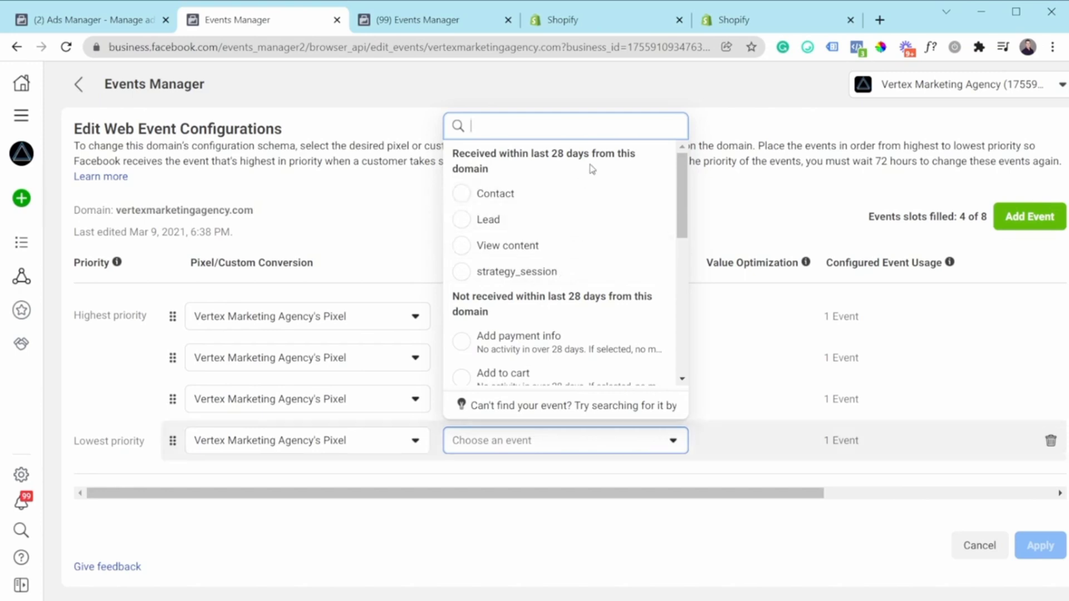
pyautogui.scroll(-2, 496, 279)
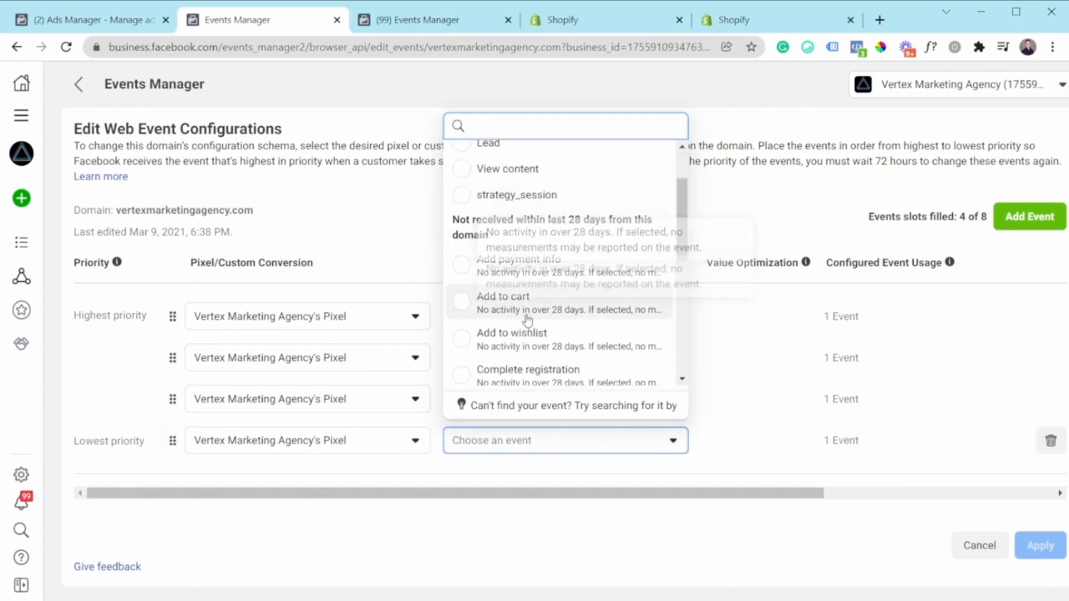
pyautogui.scroll(-4, 527, 323)
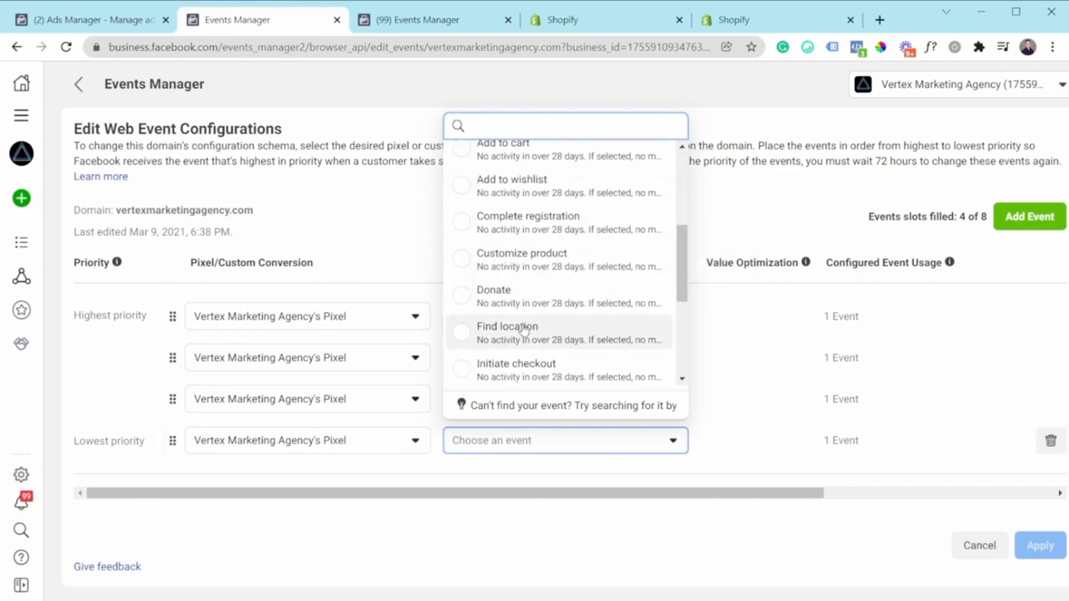
pyautogui.scroll(4, 524, 330)
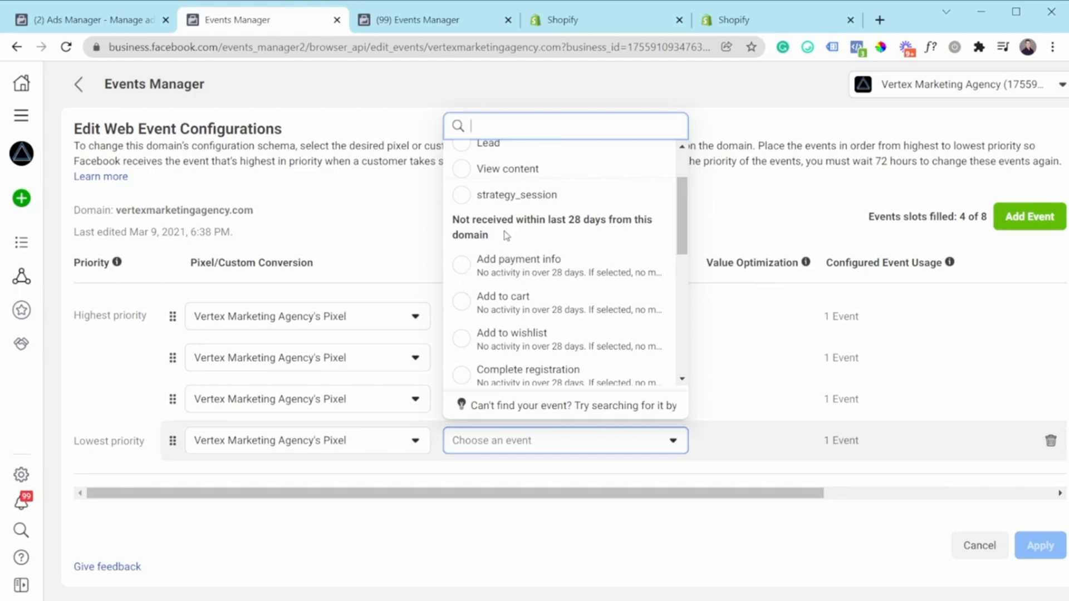
pyautogui.scroll(2, 510, 237)
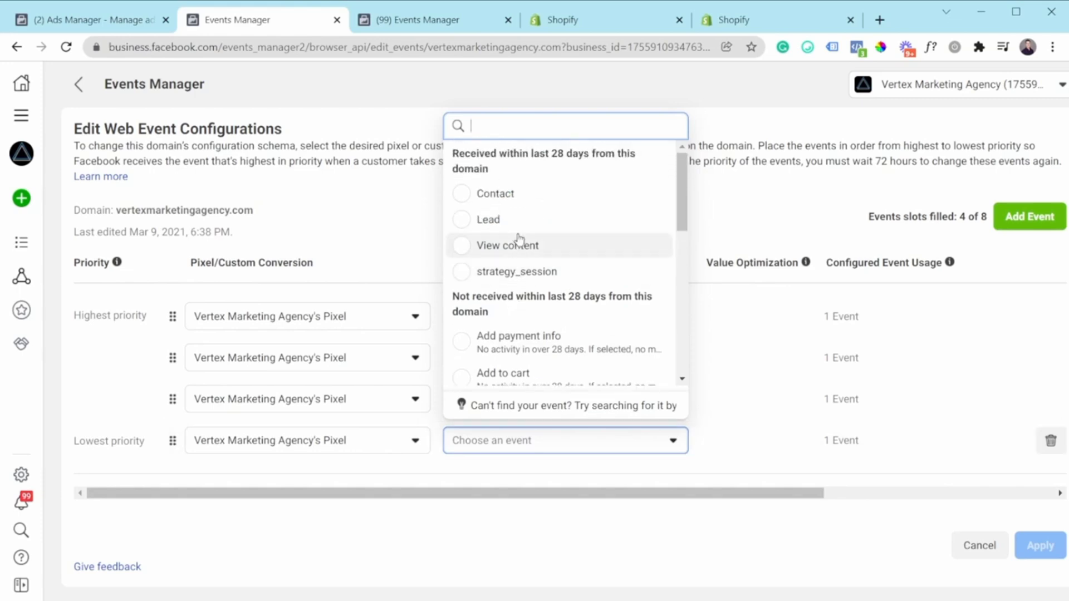
pyautogui.click(505, 275)
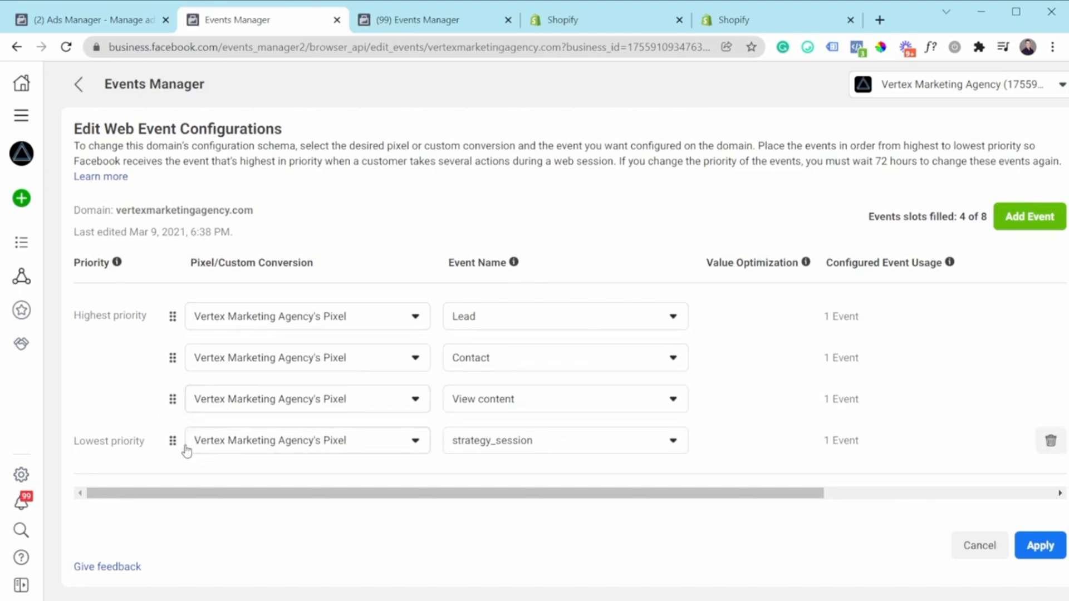
# Raise strategy_session above View content in priority, submit the configuration and mark the changes as confirmed
pyautogui.moveTo(174, 441); pyautogui.dragTo(179, 397)
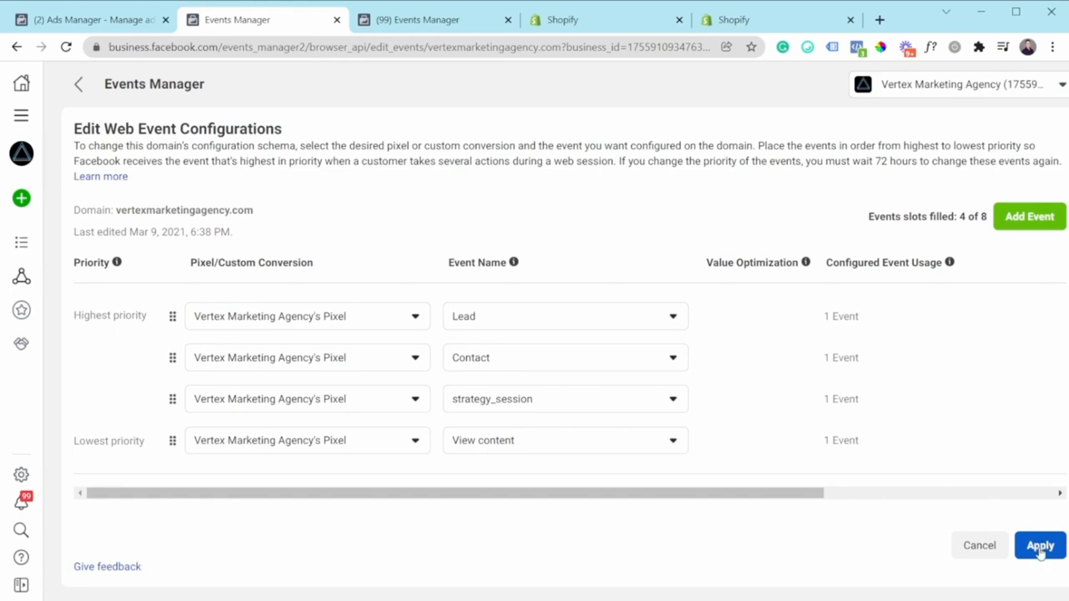
pyautogui.click(1039, 549)
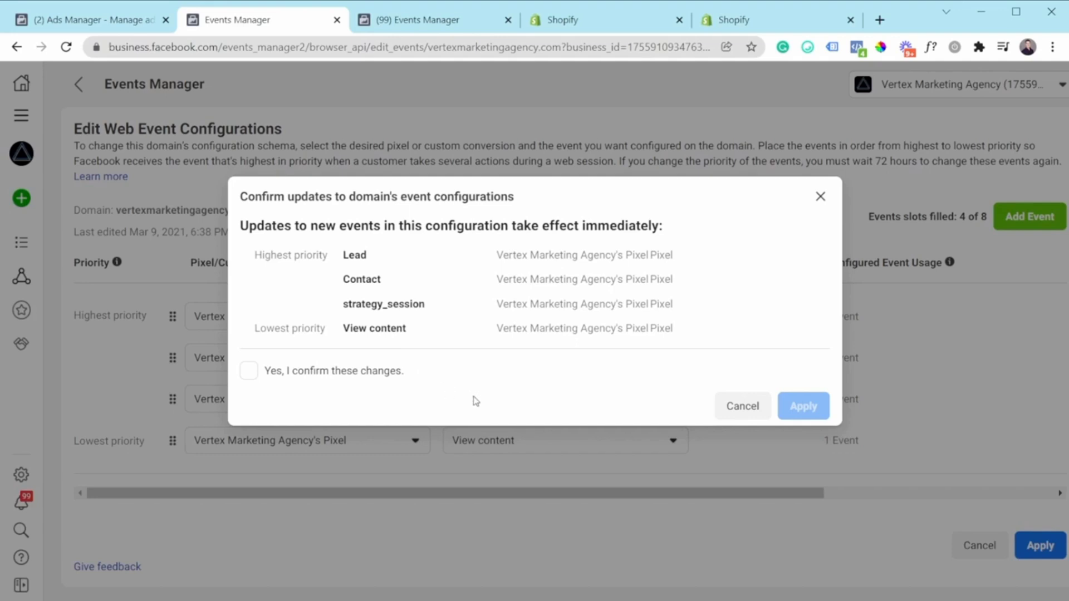
pyautogui.click(249, 371)
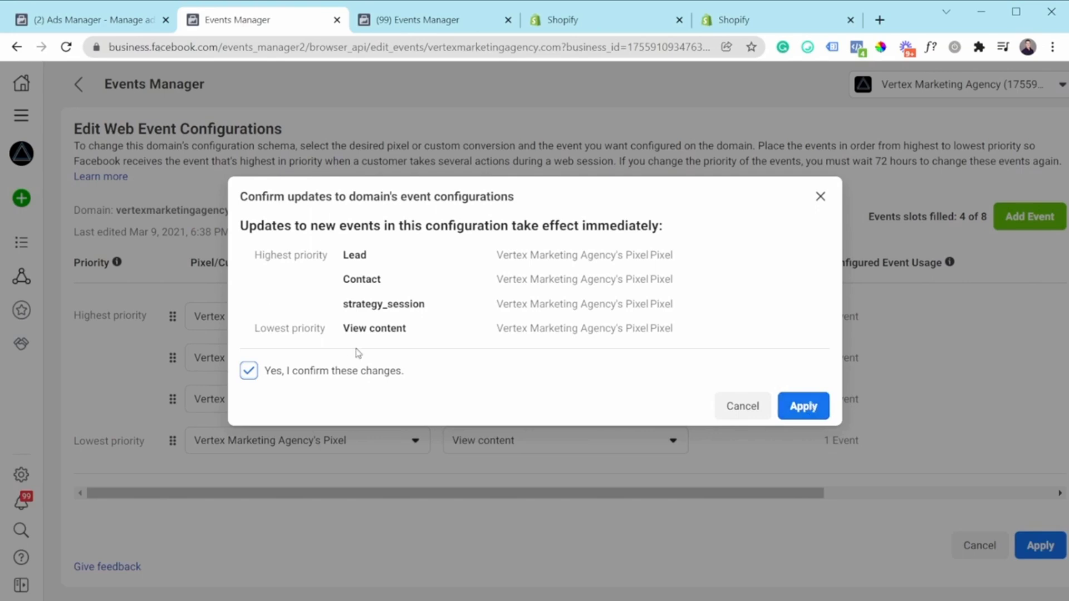
# Switch back to Ads Manager and set the "Interests:" ad set's daily budget to $50
pyautogui.click(128, 23)
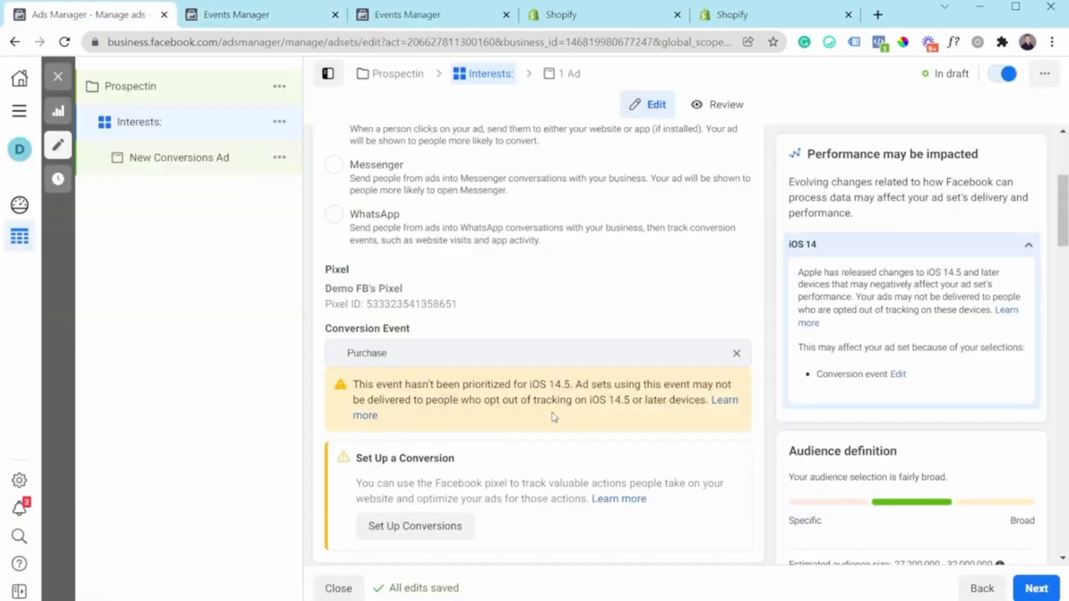
pyautogui.scroll(-6, 501, 382)
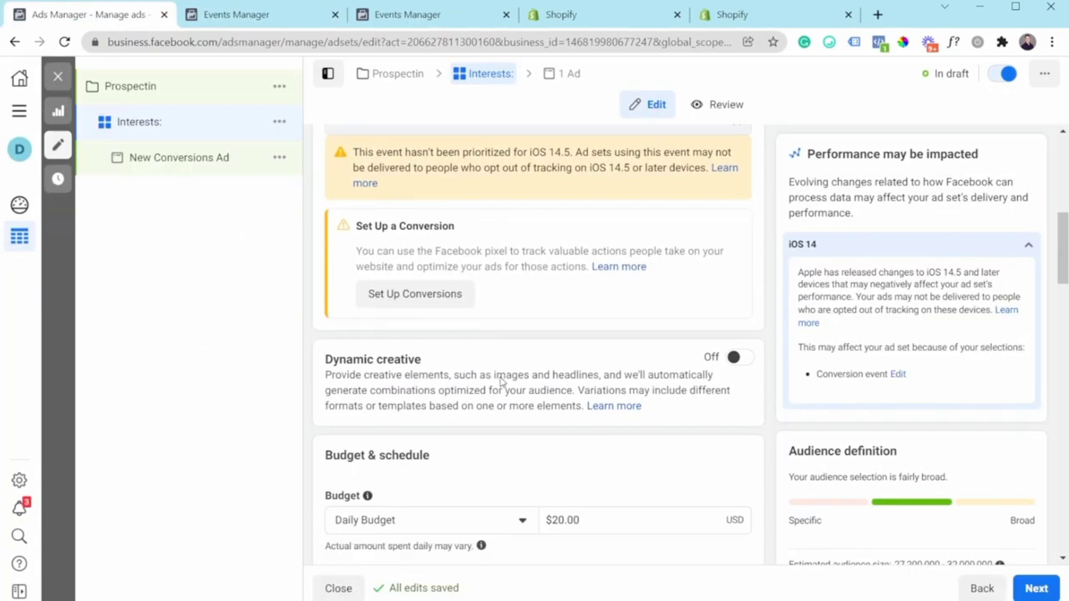
pyautogui.scroll(-2, 502, 382)
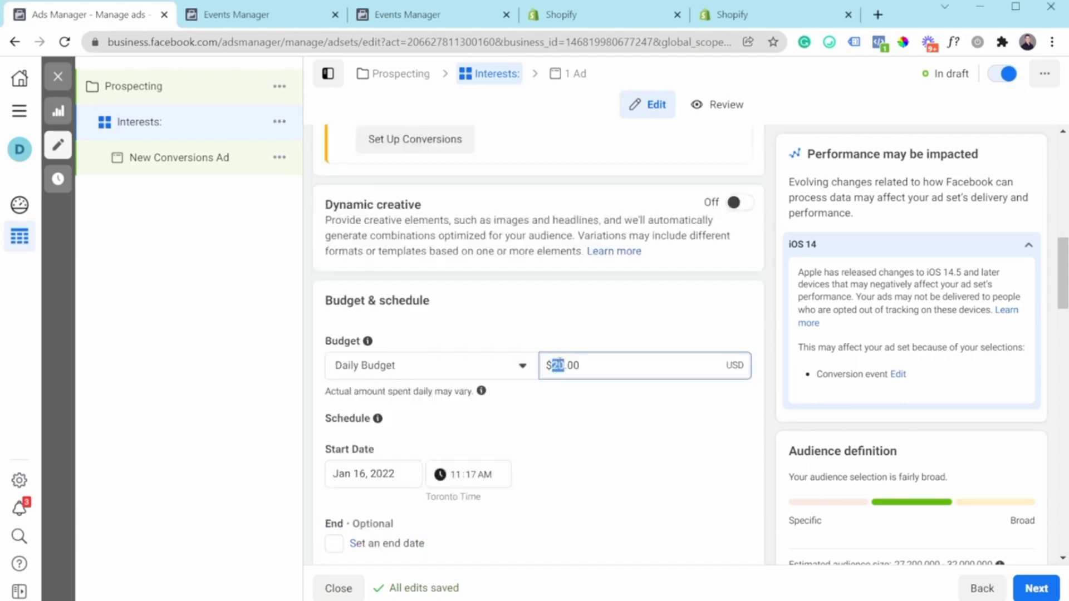
pyautogui.write('50')
# Open the custom audience exclusion options, check which existing audiences can be excluded, and continue to the detailed targeting settings
pyautogui.scroll(-5, 573, 298)
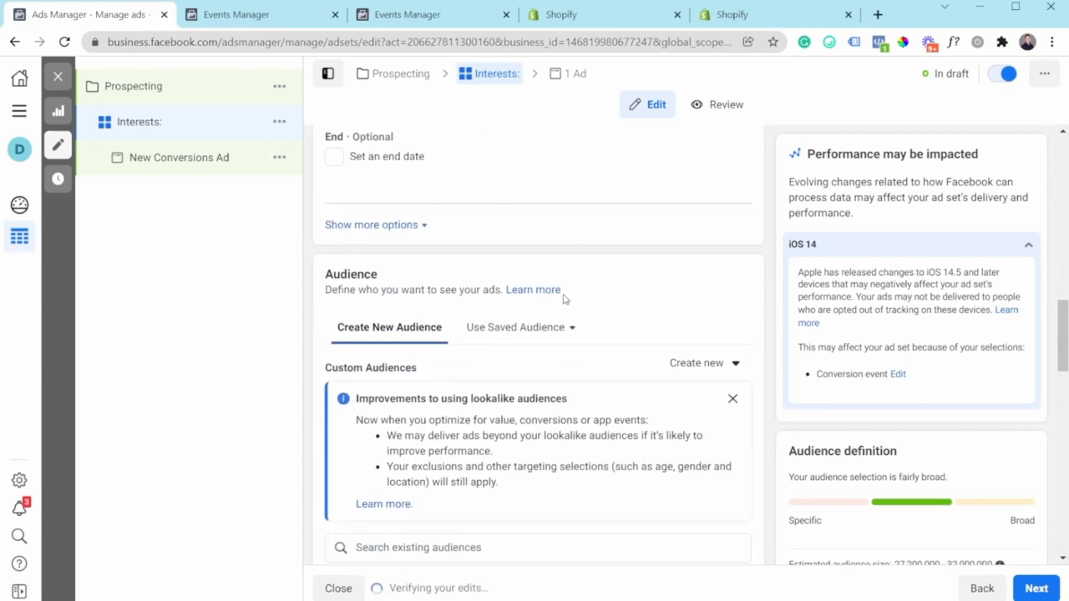
pyautogui.scroll(-3, 573, 302)
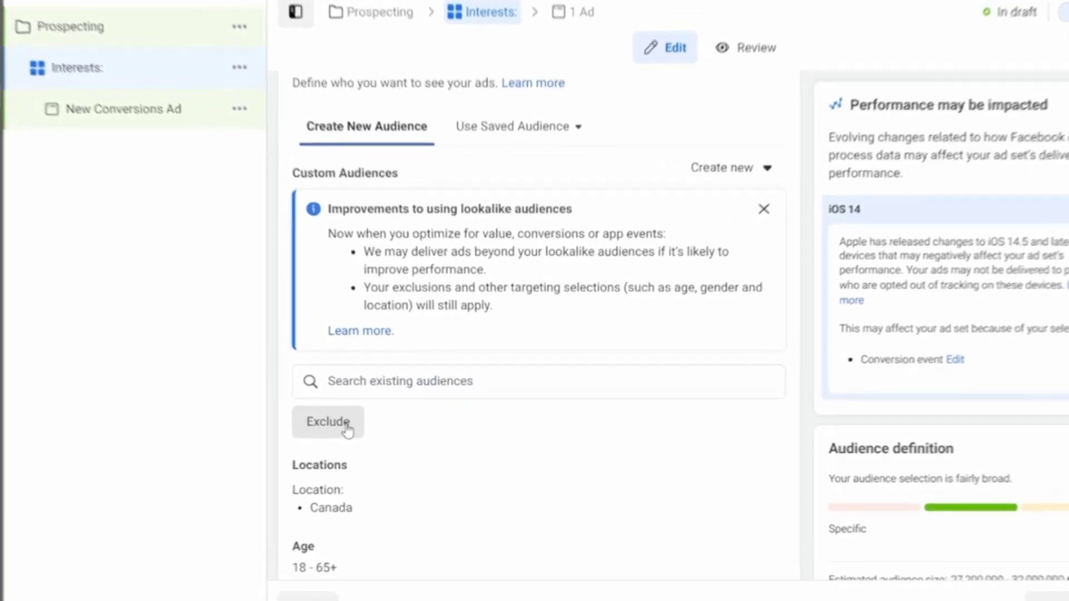
pyautogui.click(356, 428)
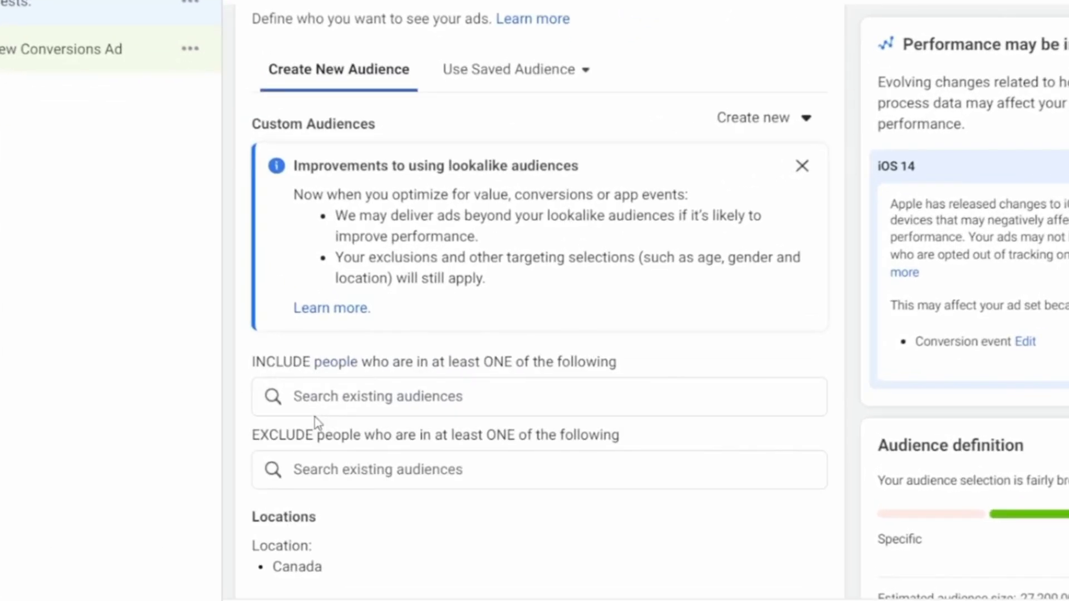
pyautogui.click(360, 468)
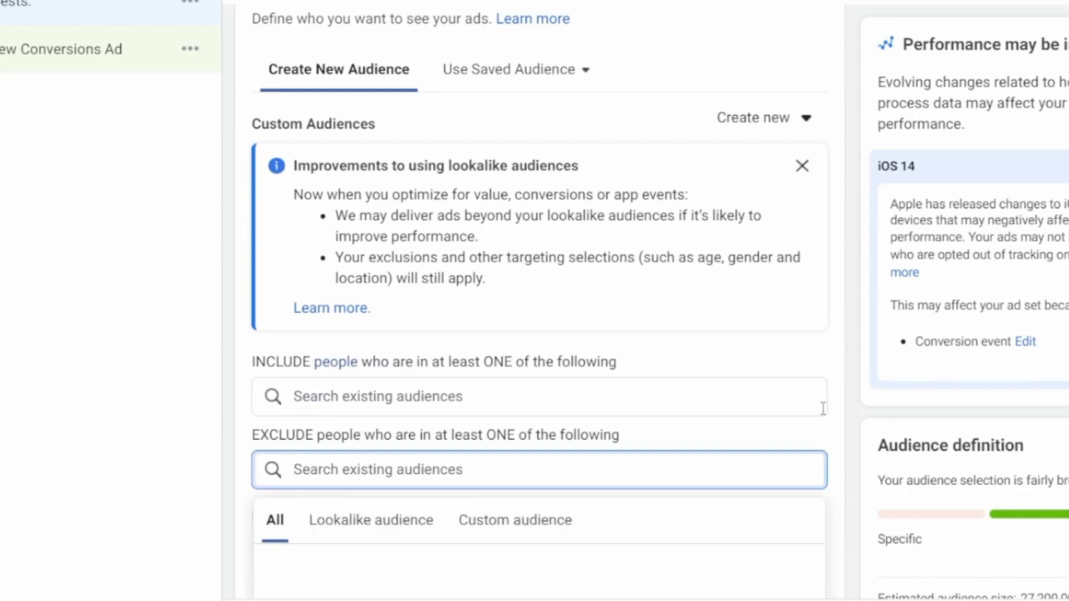
pyautogui.scroll(-1, 720, 367)
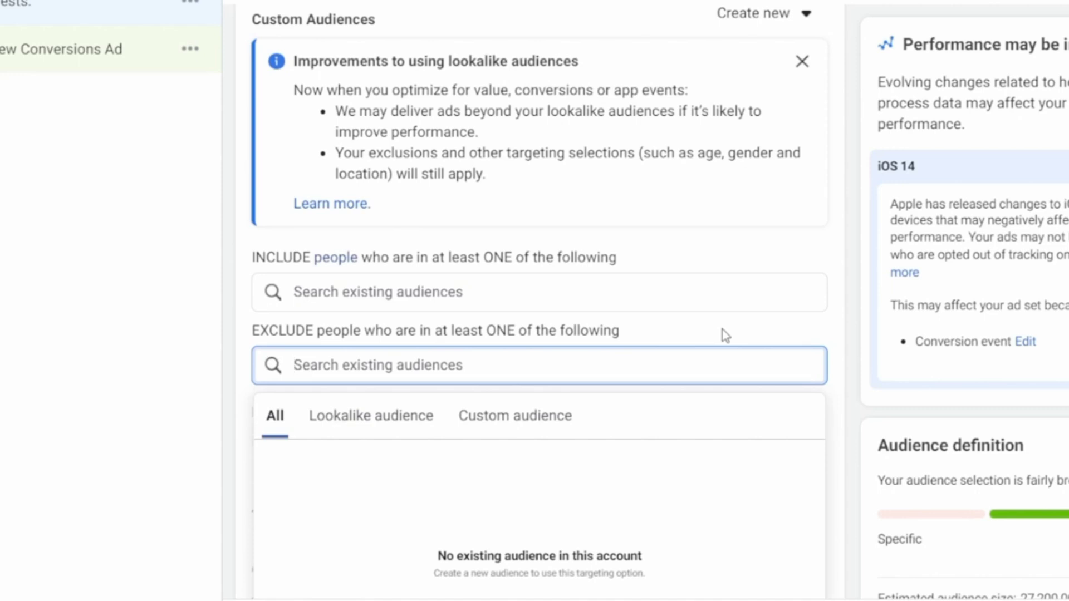
pyautogui.scroll(-3, 370, 238)
pyautogui.click(482, 213)
pyautogui.scroll(-2, 535, 221)
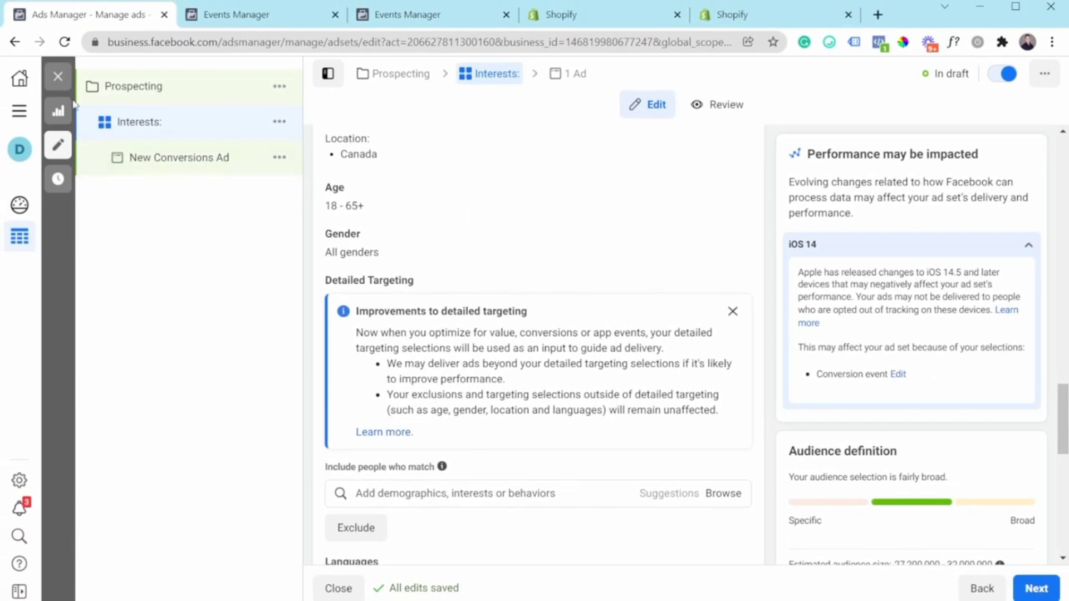
# Look up the Audiences tool among all business tools and revisit the ad set's custom audience exclusion field
pyautogui.click(19, 110)
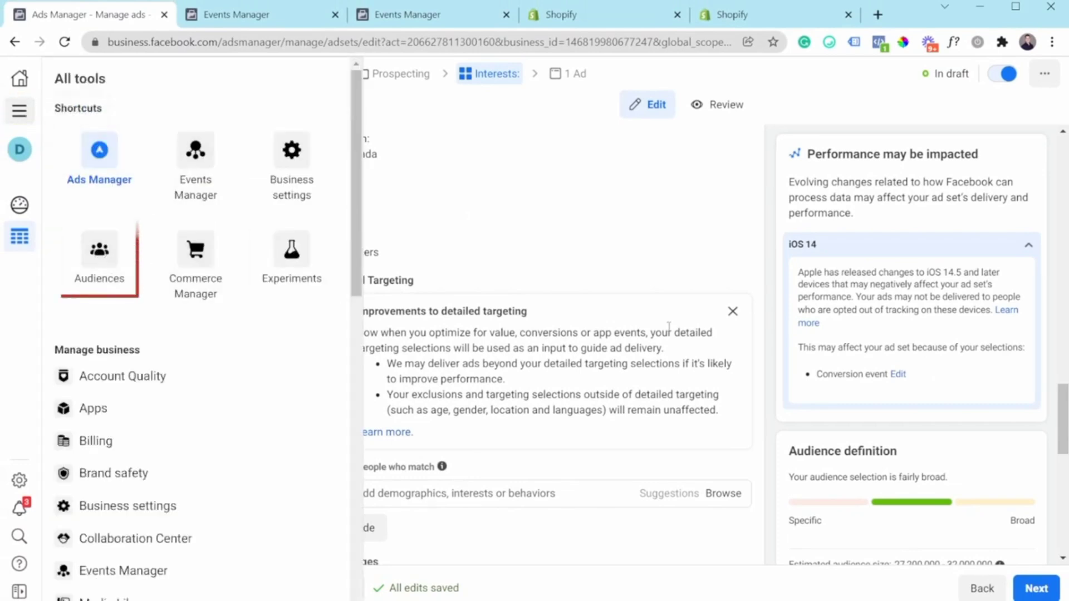
pyautogui.click(638, 270)
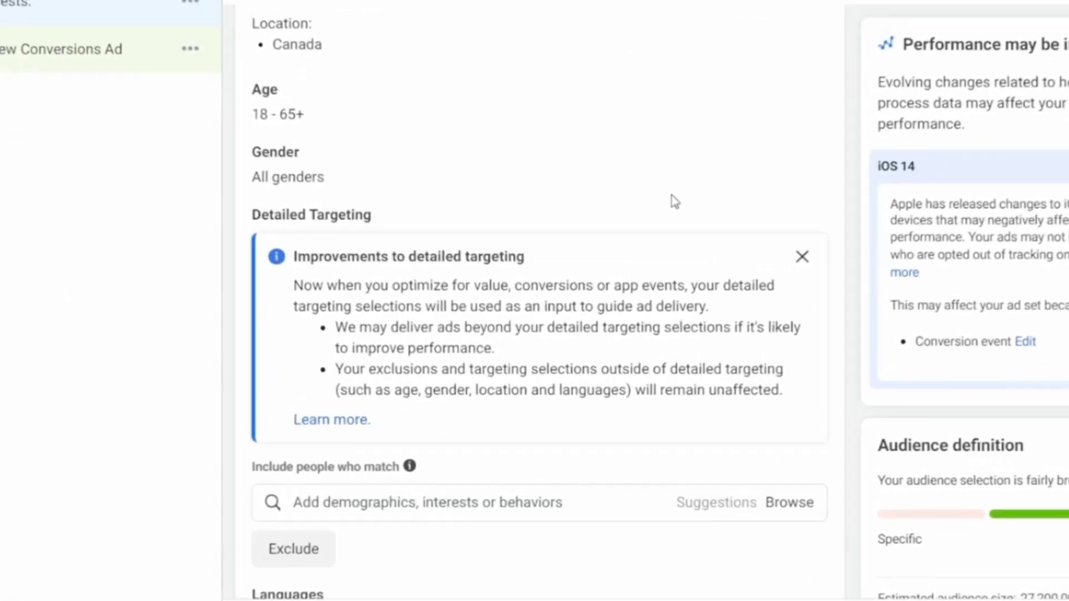
pyautogui.scroll(5, 675, 202)
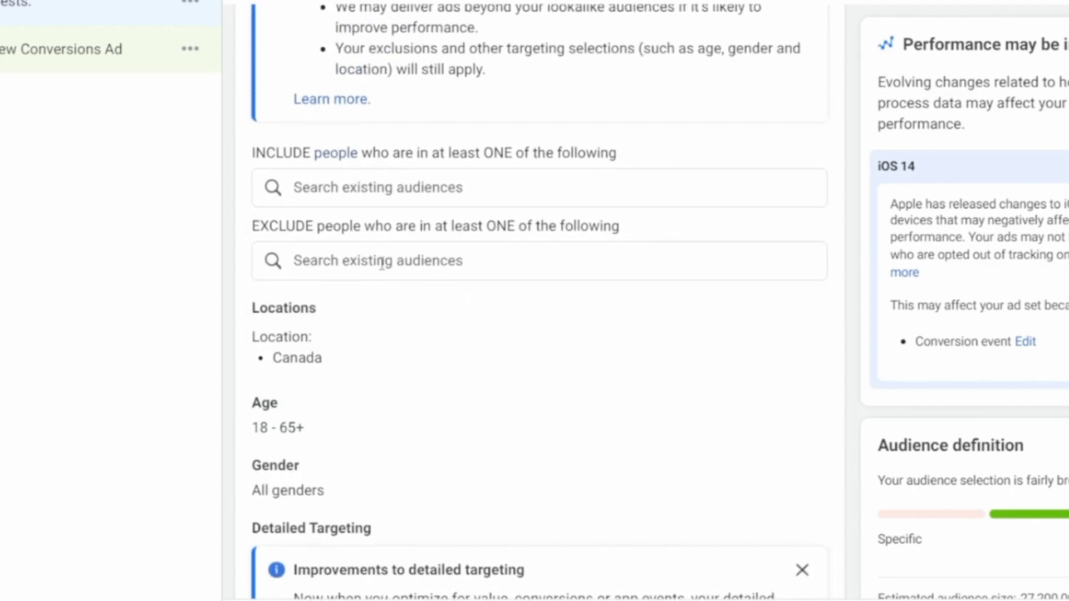
pyautogui.click(382, 260)
pyautogui.click(678, 224)
# Edit the ad set's locations and include United States in addition to Canada
pyautogui.moveTo(403, 315)
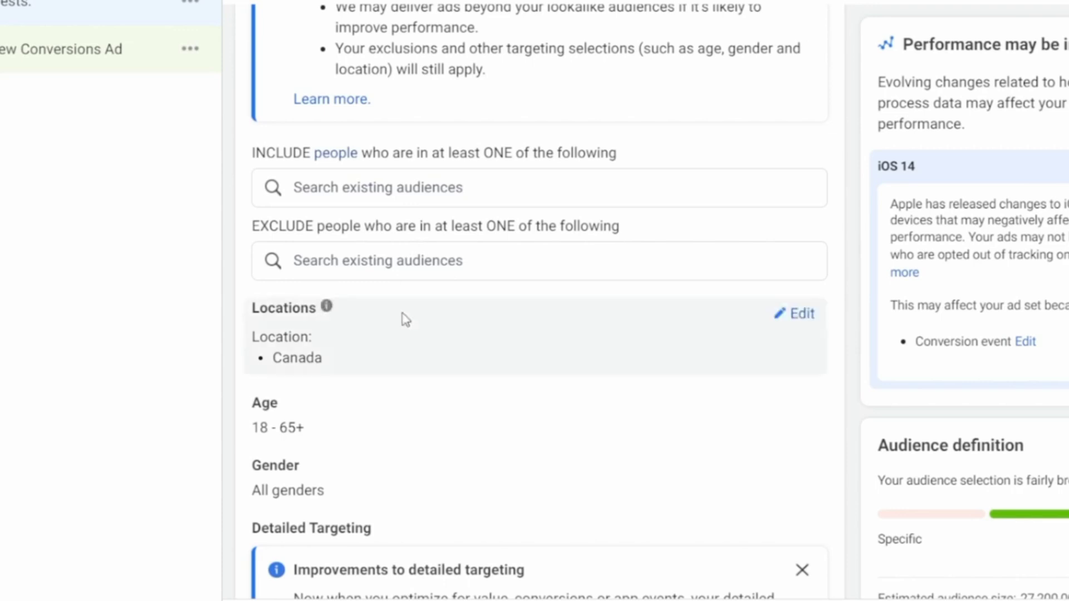
pyautogui.click(802, 314)
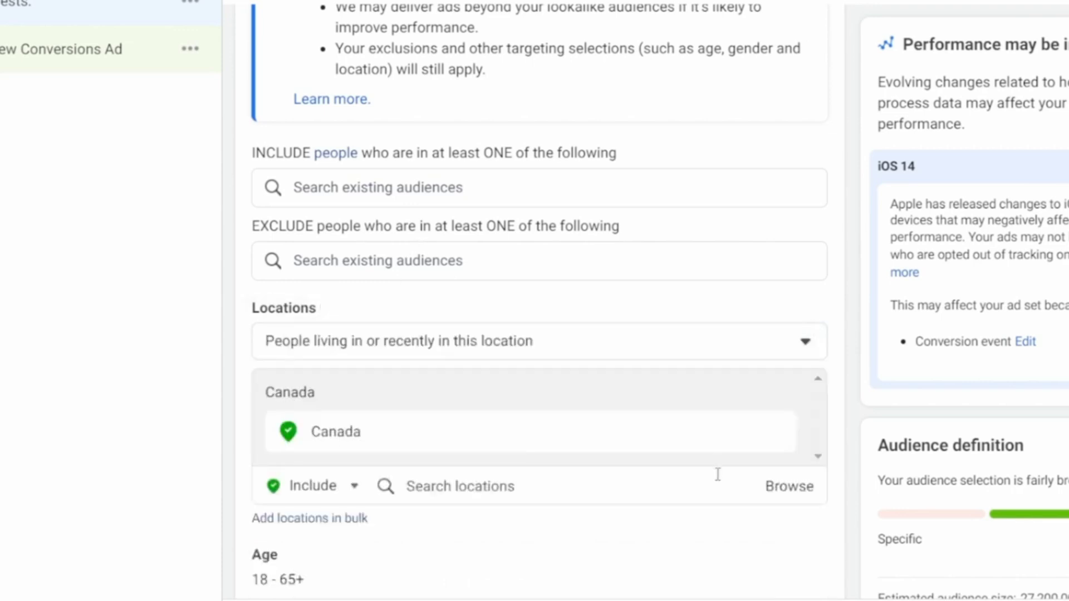
pyautogui.click(676, 485)
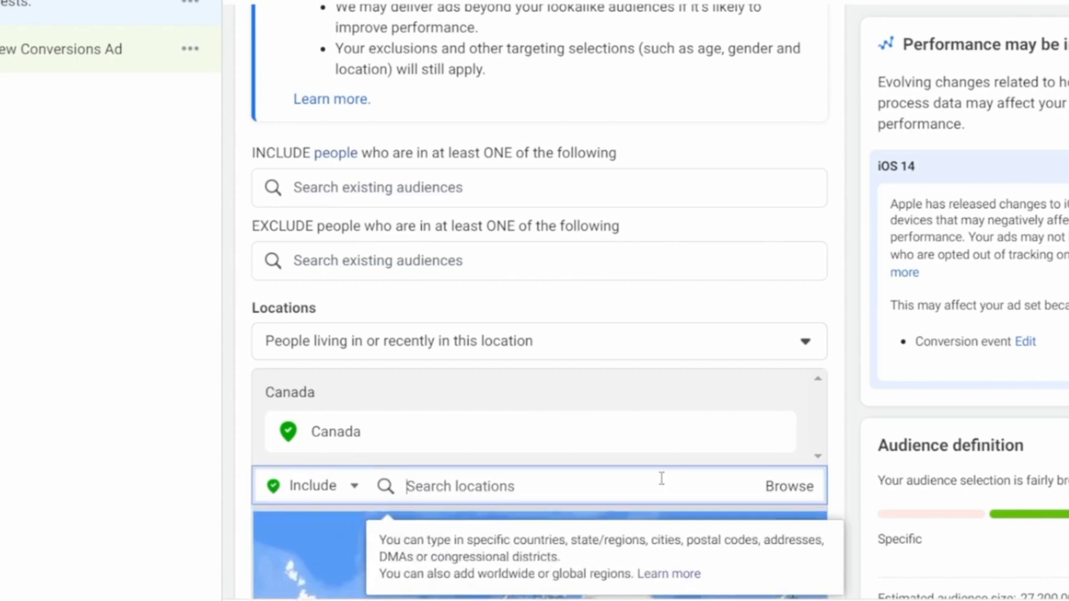
pyautogui.click(18, 486)
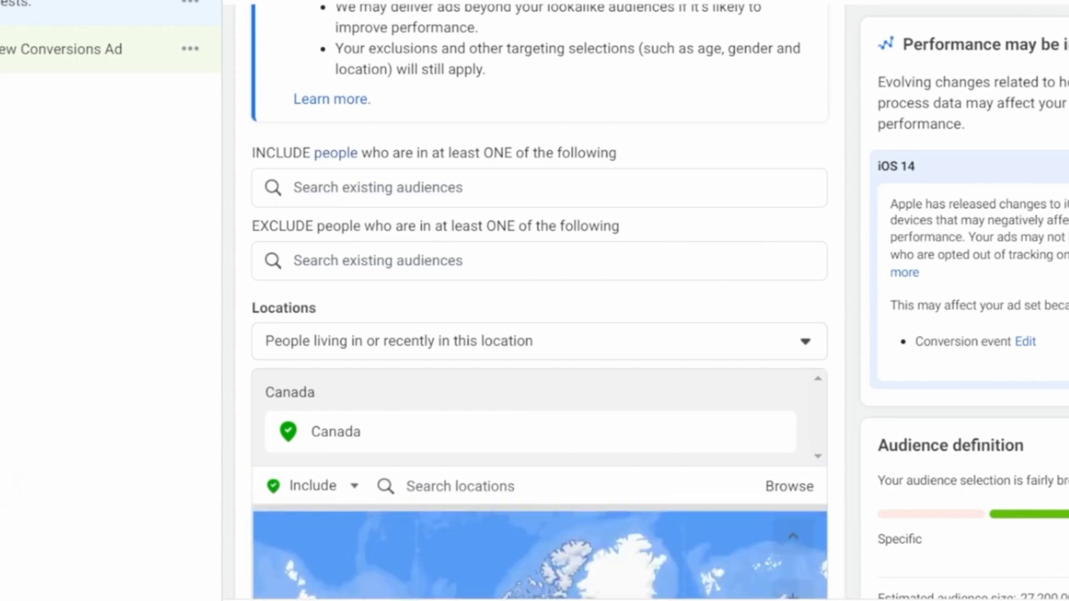
pyautogui.scroll(-2, 539, 334)
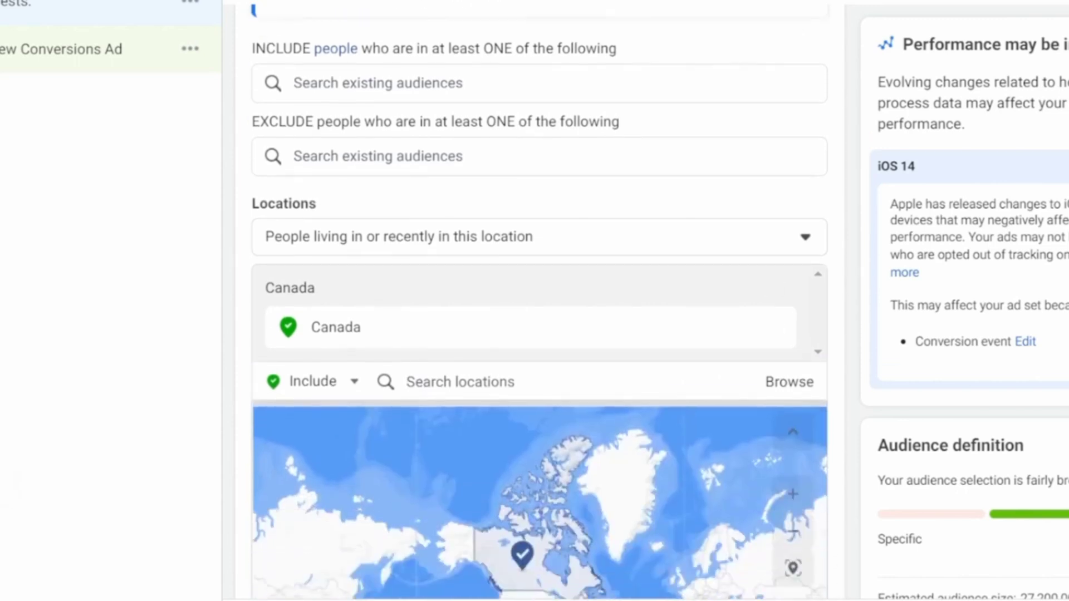
pyautogui.click(470, 393)
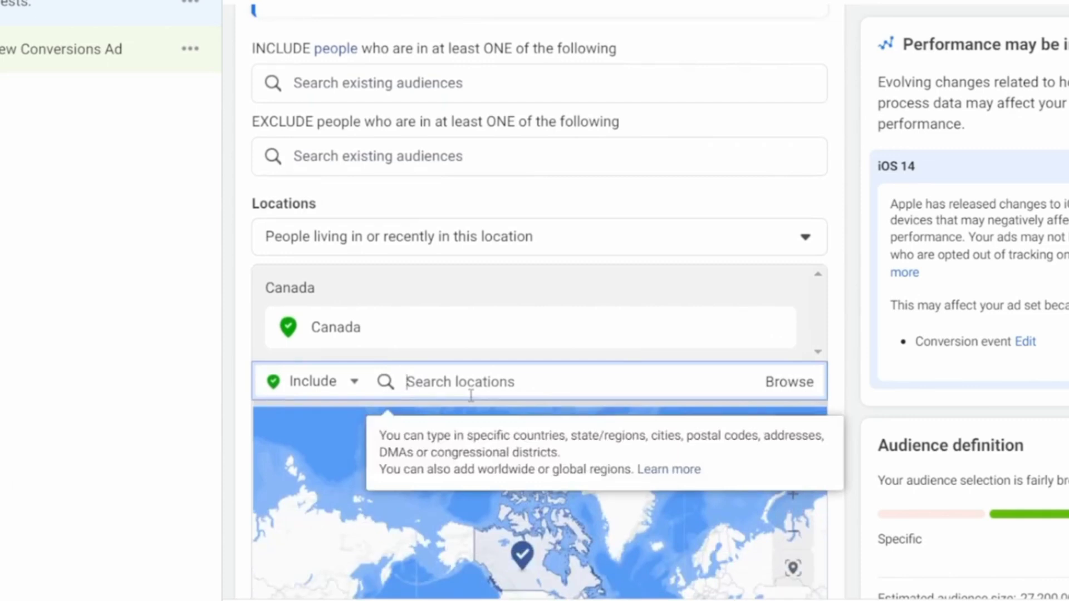
pyautogui.write('united sta')
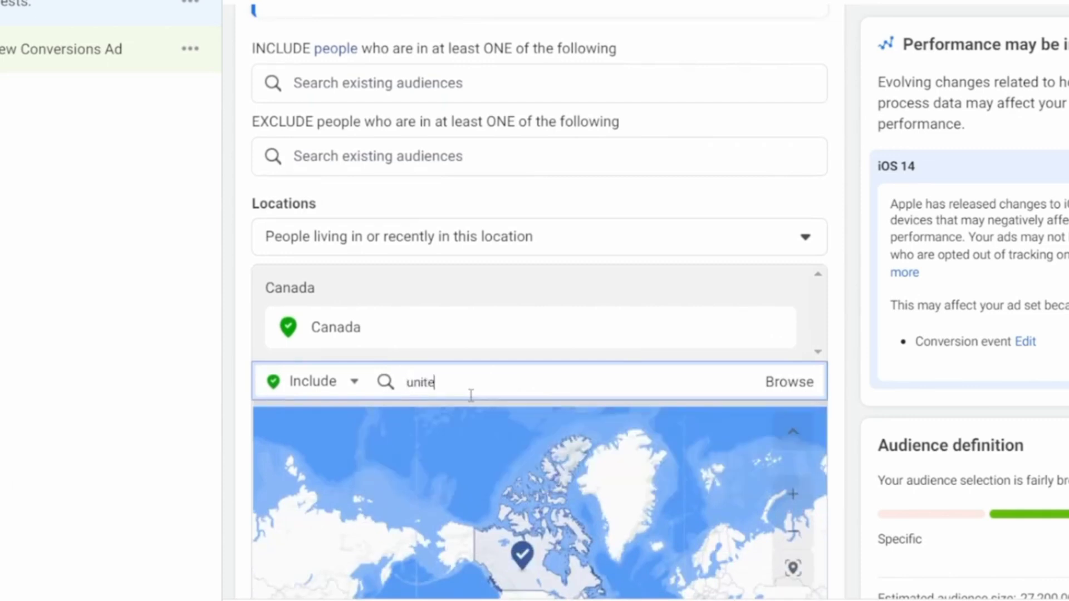
pyautogui.press('Return')
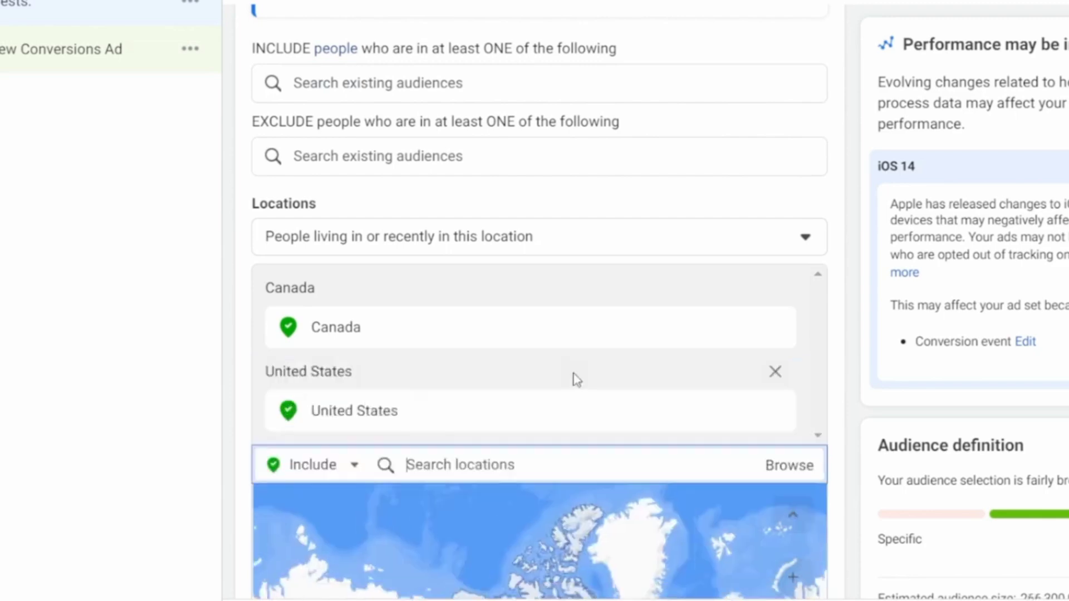
# Open the ad set's age range and gender settings to examine the available choices
pyautogui.scroll(-7, 573, 375)
pyautogui.moveTo(315, 425)
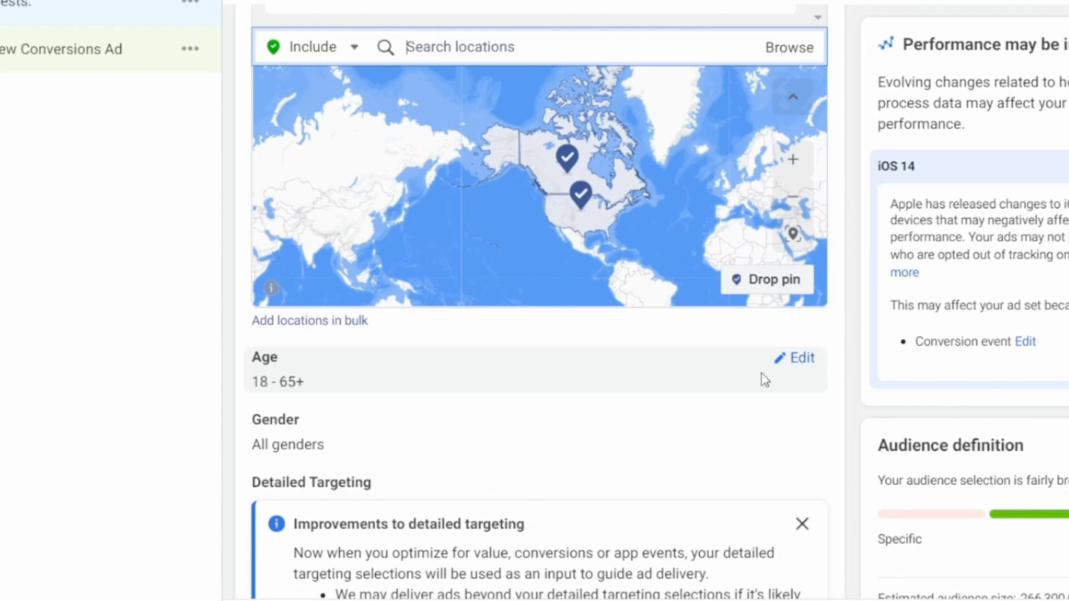
pyautogui.click(797, 361)
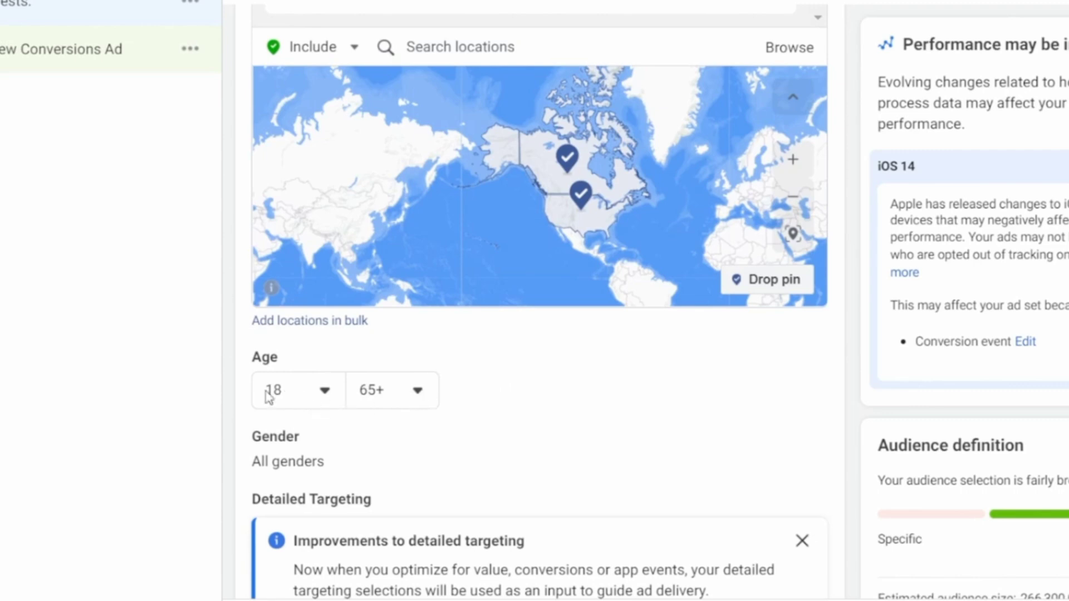
pyautogui.scroll(-3, 375, 306)
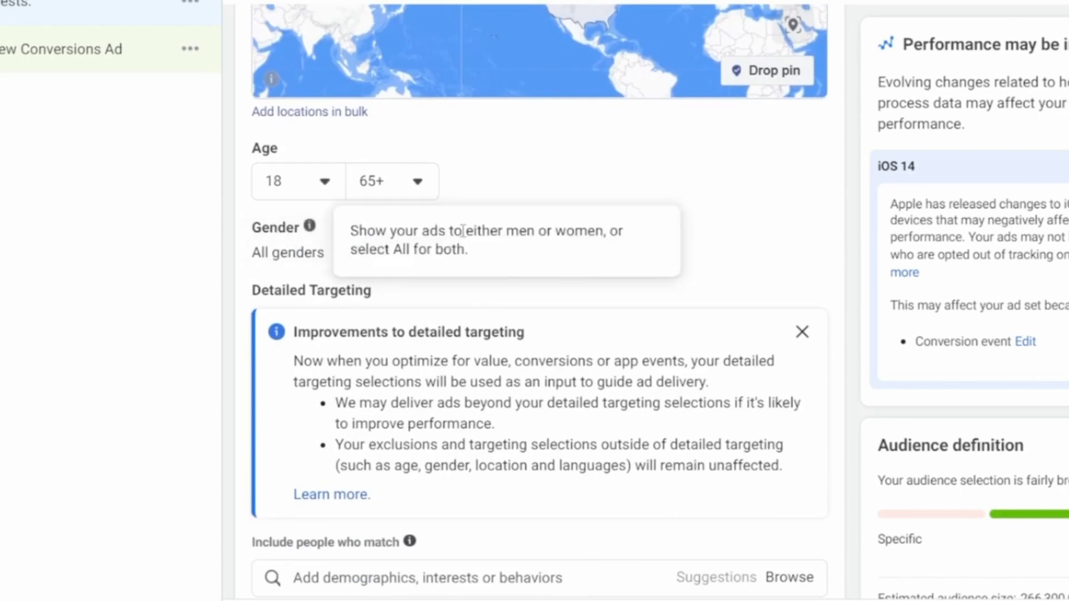
pyautogui.click(795, 232)
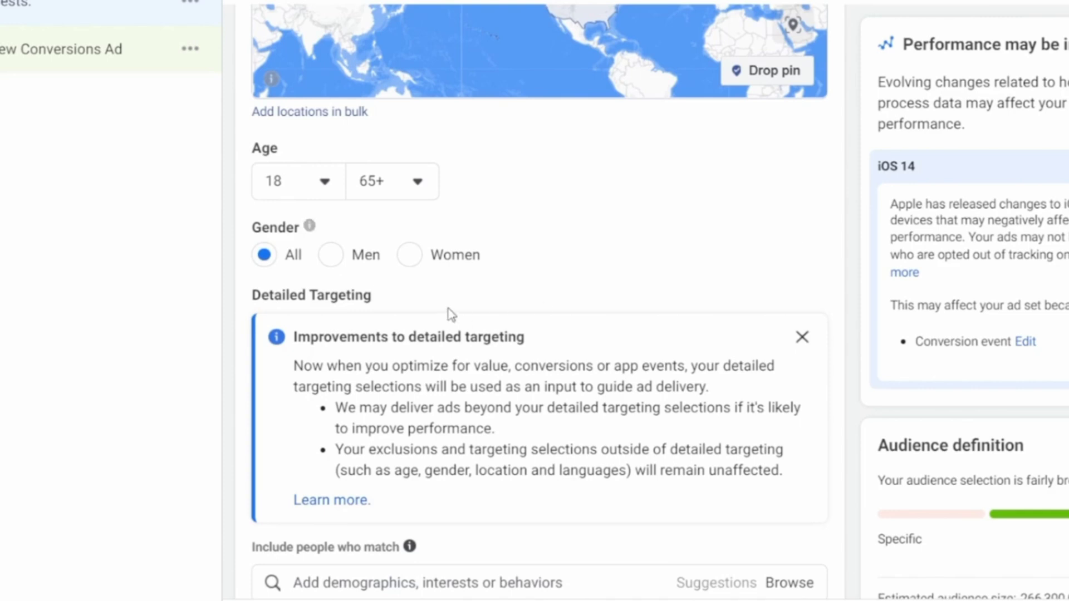
# Add the Gymshark interest to the ad set's detailed targeting
pyautogui.scroll(-4, 453, 284)
pyautogui.click(282, 342)
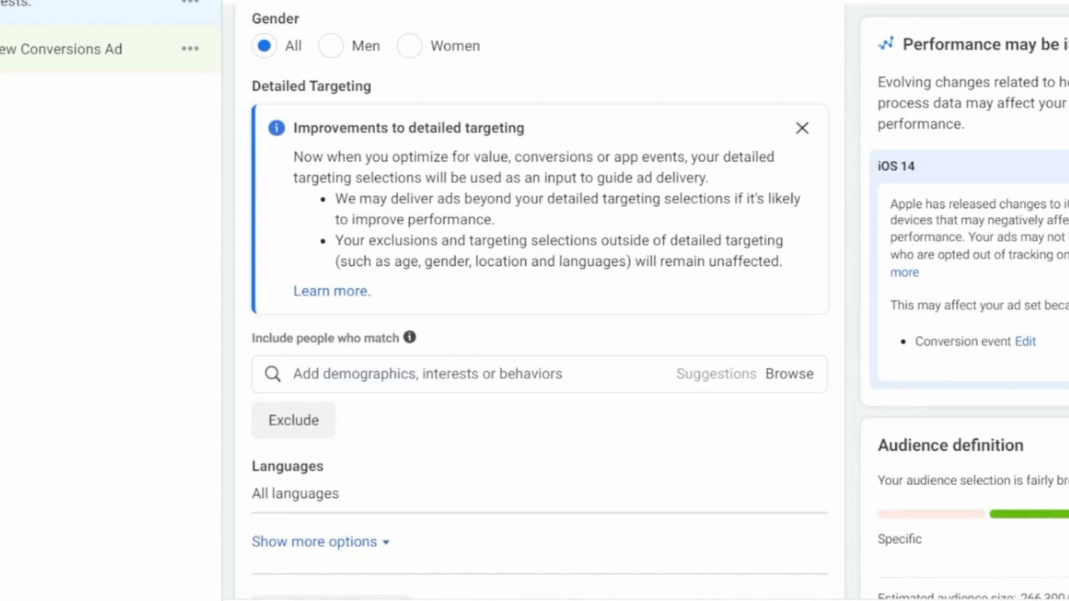
pyautogui.click(303, 373)
pyautogui.click(618, 344)
pyautogui.click(521, 374)
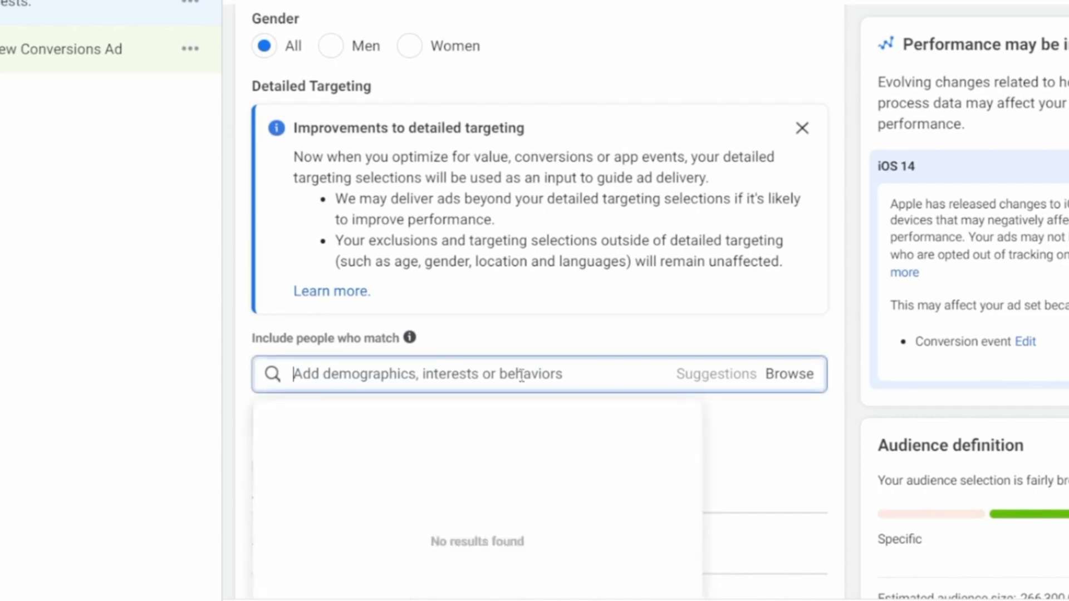
pyautogui.write('gymshark')
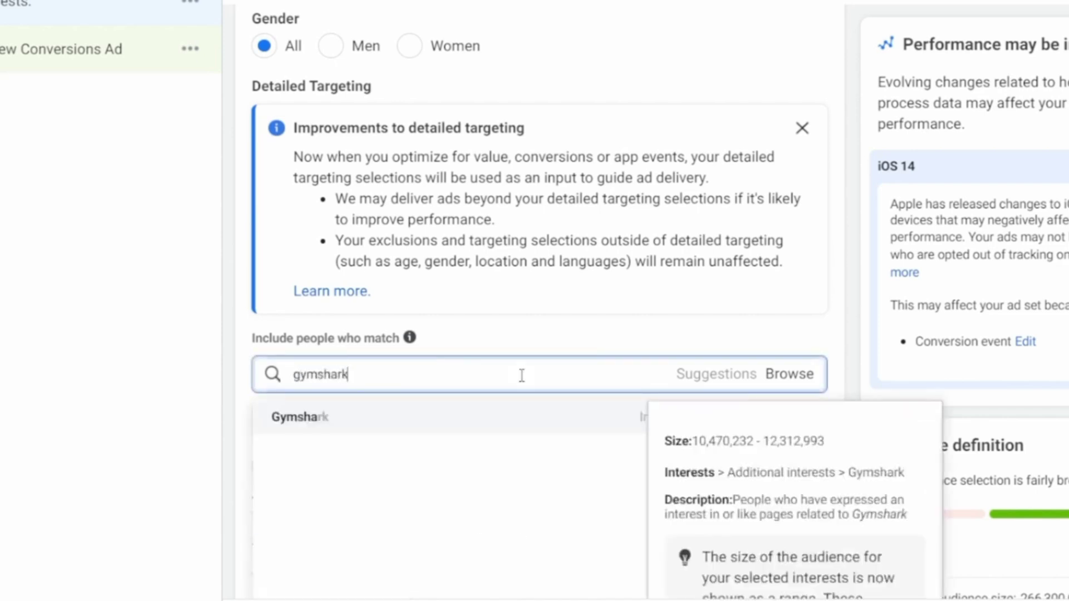
pyautogui.click(508, 426)
# Rename the ad set as "Interests: Fitness Clothing Brands"
pyautogui.scroll(10, 560, 336)
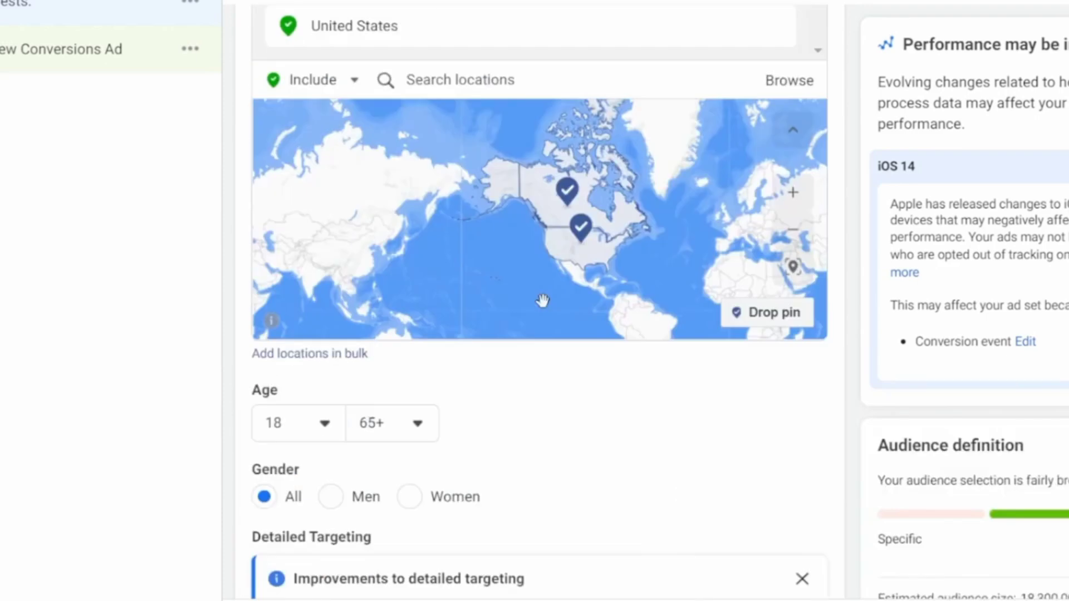
pyautogui.scroll(15, 504, 187)
pyautogui.click(492, 91)
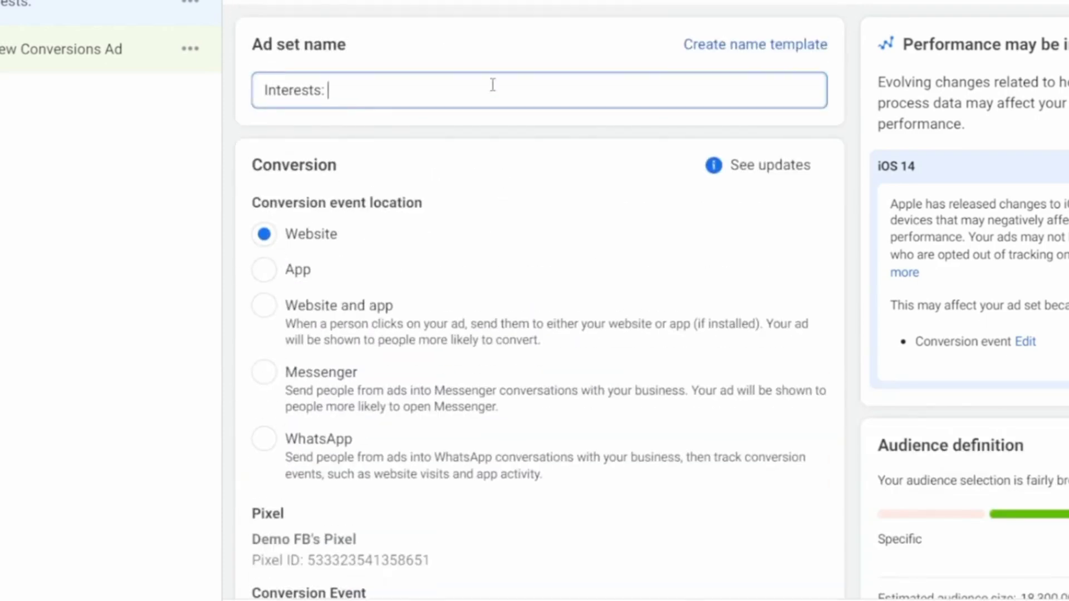
pyautogui.write('Fitness Cl')
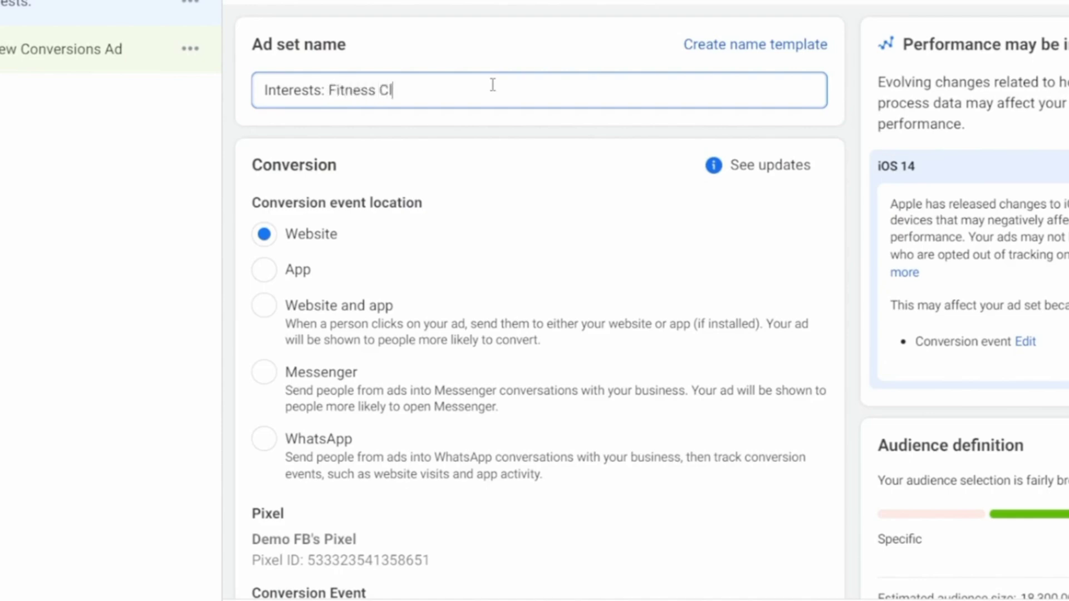
pyautogui.write('othing Brands')
pyautogui.click(541, 134)
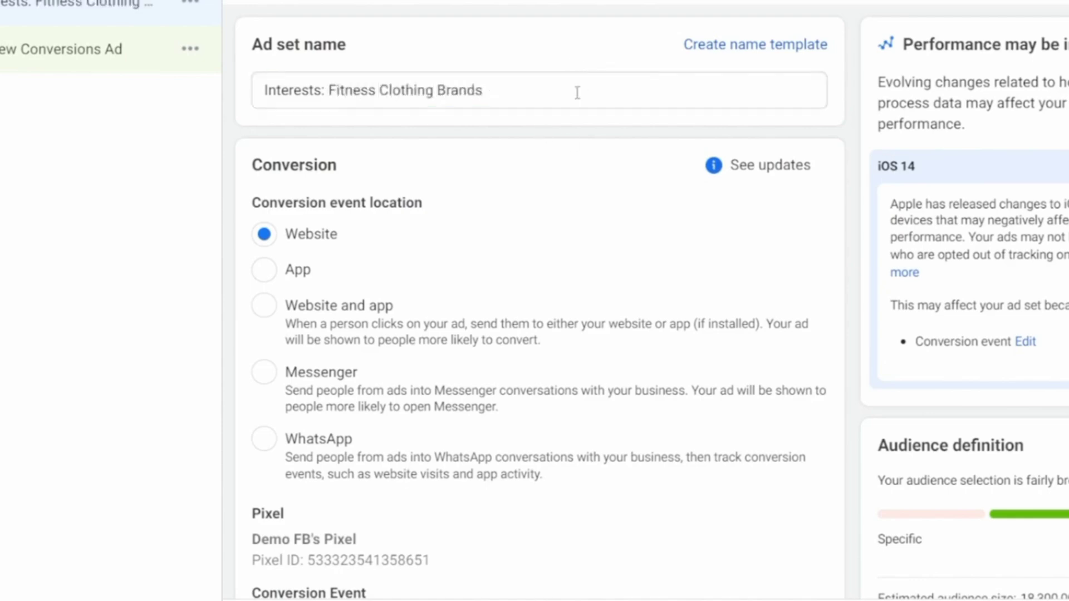
# Review the ad set's detailed targeting, placements and optimization settings, including the additional attribution and delivery options
pyautogui.scroll(-18, 543, 139)
pyautogui.scroll(-20, 557, 151)
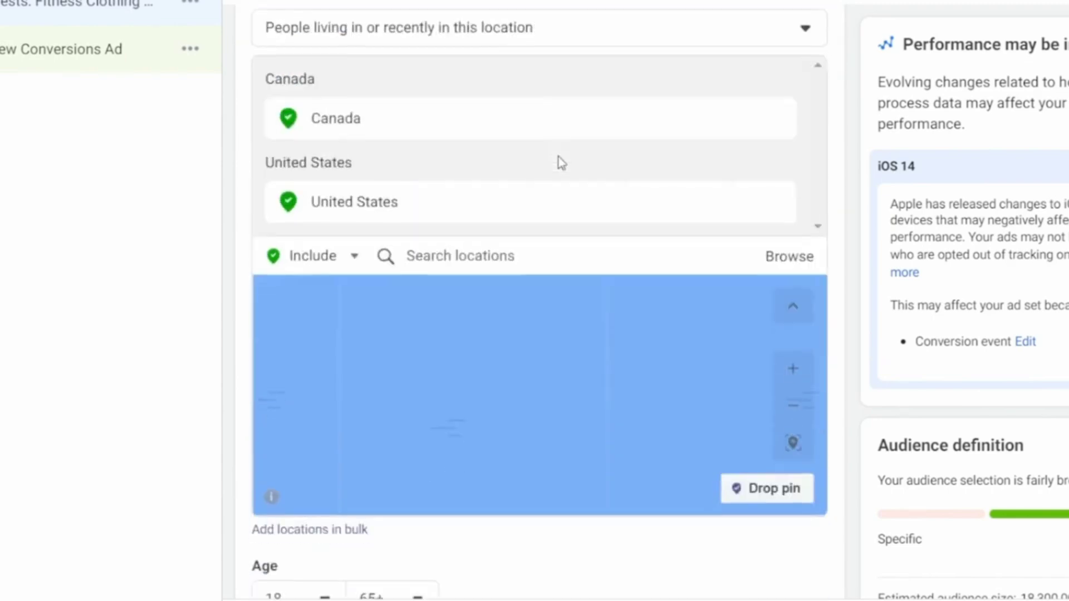
pyautogui.scroll(-4, 559, 161)
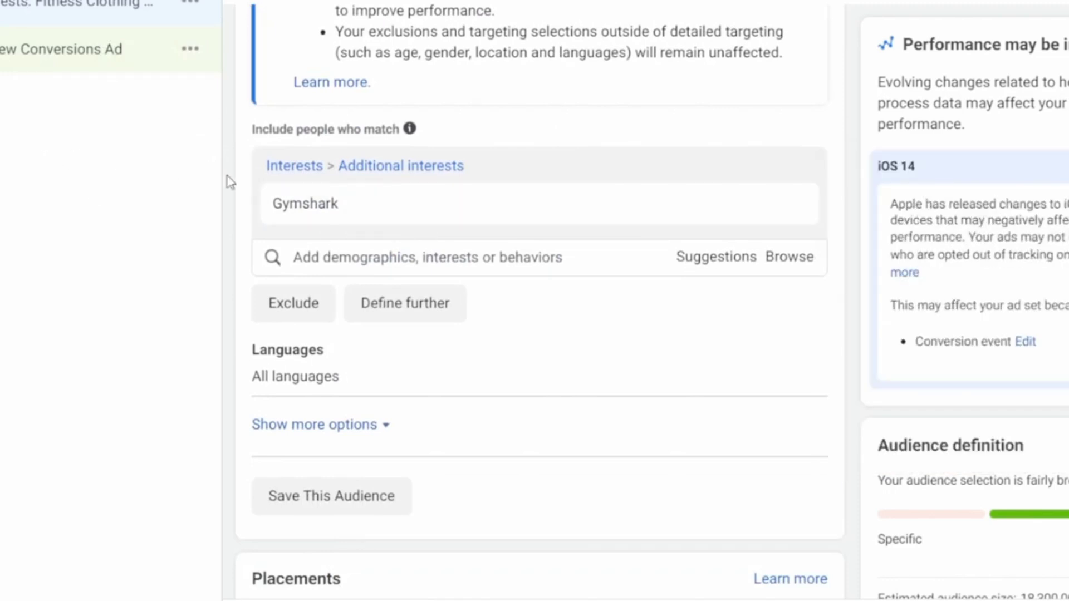
pyautogui.moveTo(371, 219)
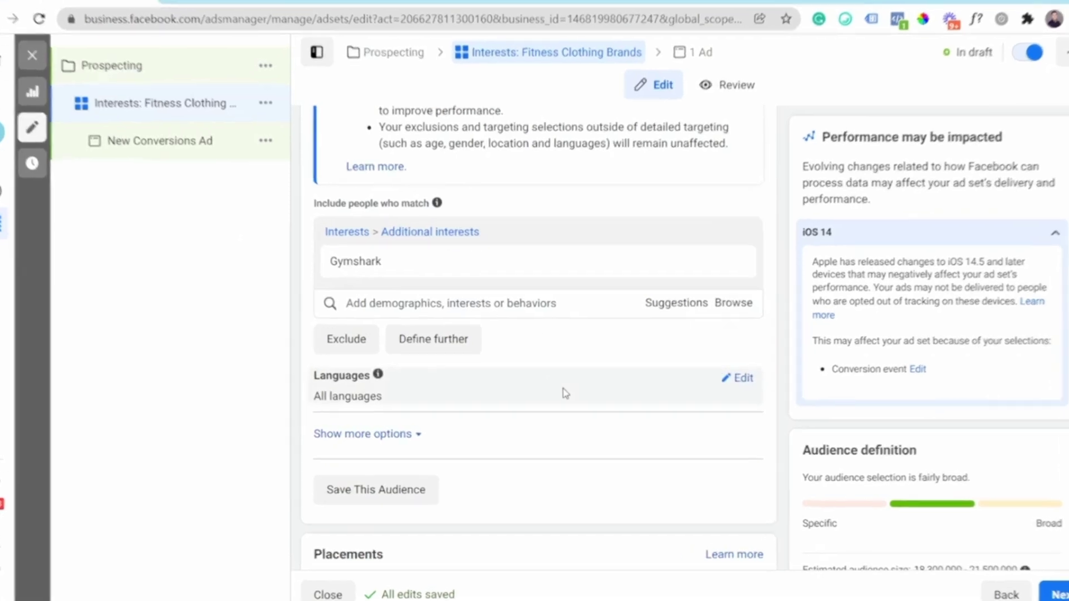
pyautogui.scroll(-4, 554, 395)
pyautogui.scroll(-2, 556, 390)
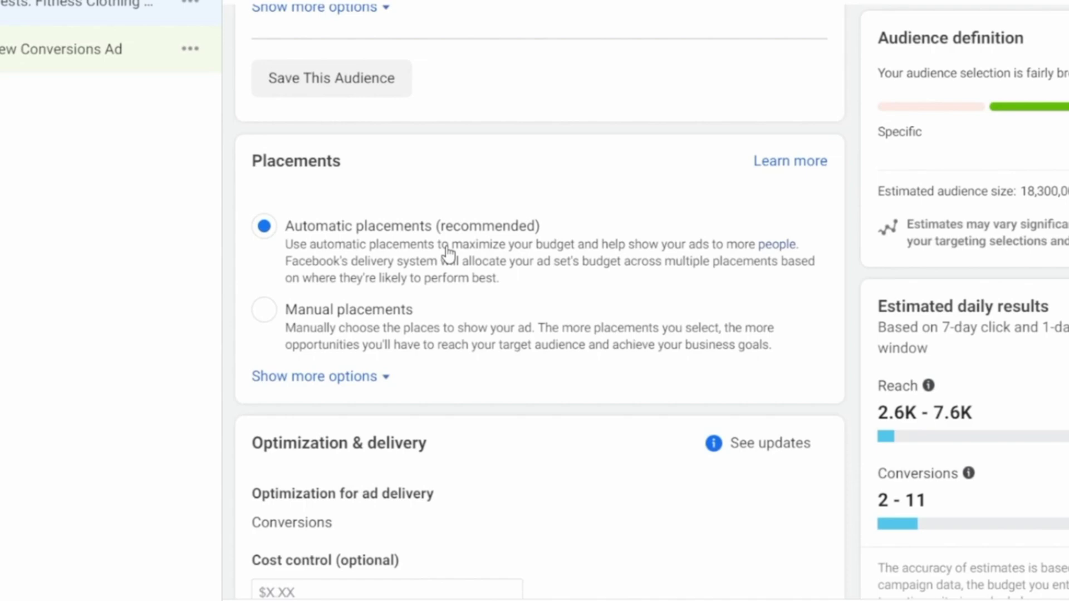
pyautogui.scroll(-3, 442, 257)
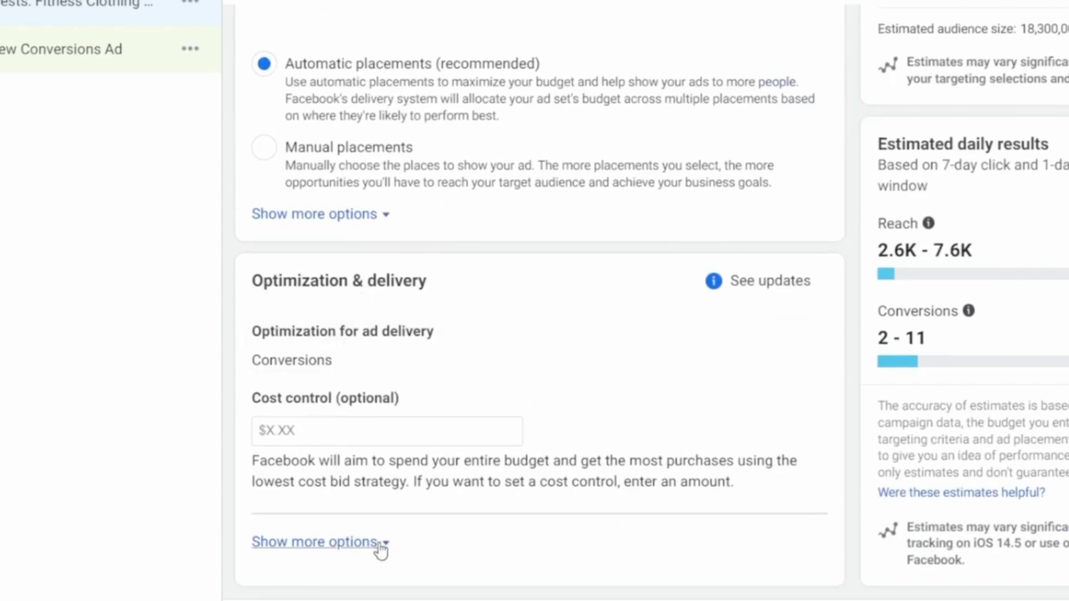
pyautogui.click(379, 549)
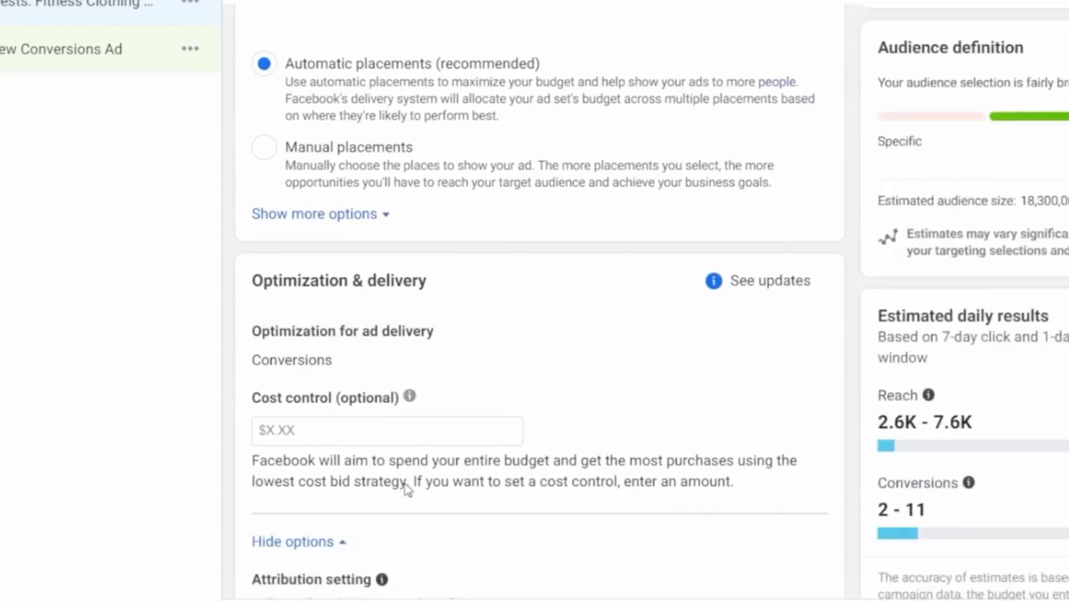
pyautogui.scroll(-3, 473, 511)
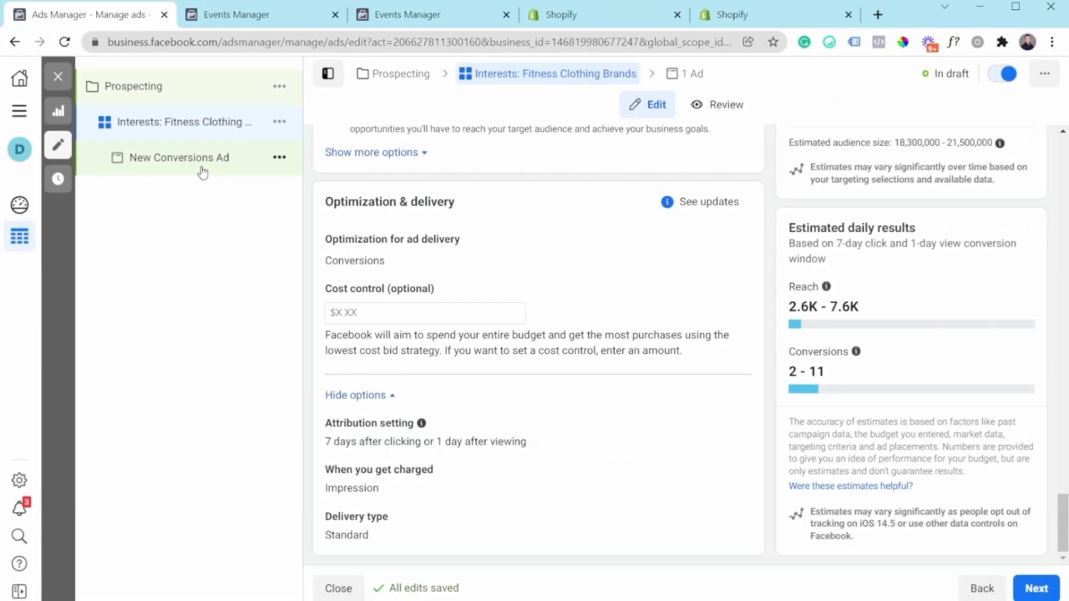
# Open the New Conversions Ad for editing and turn on its ad preview
pyautogui.click(128, 106)
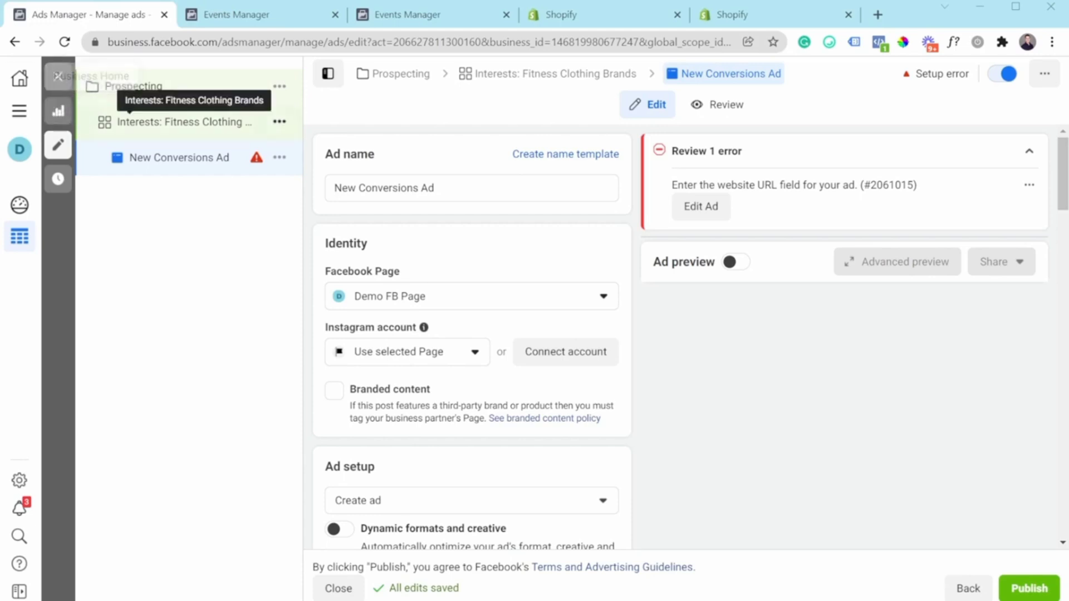
pyautogui.moveTo(407, 270)
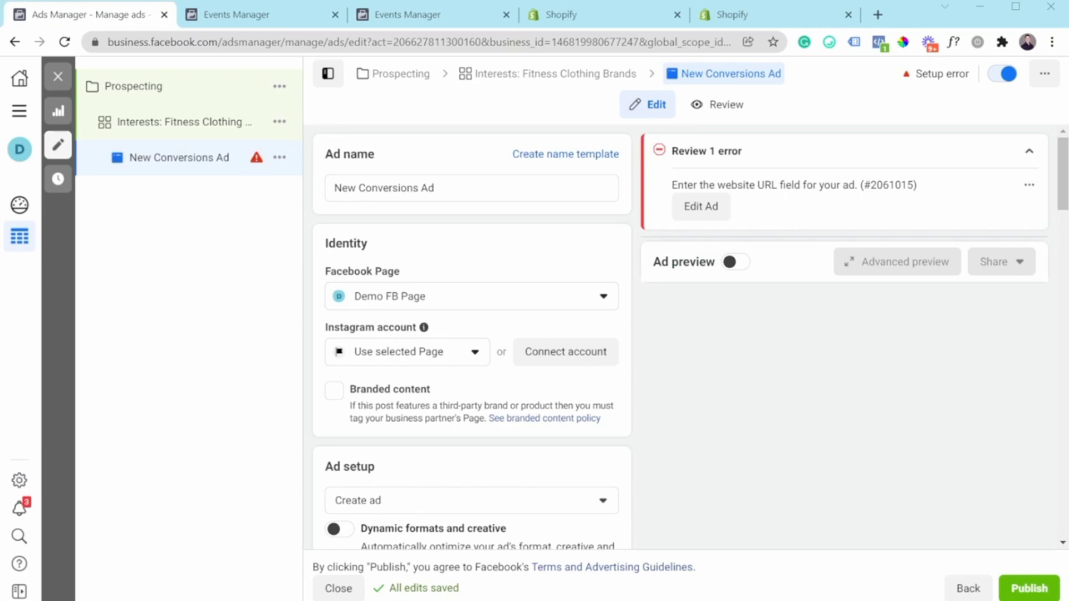
pyautogui.click(729, 263)
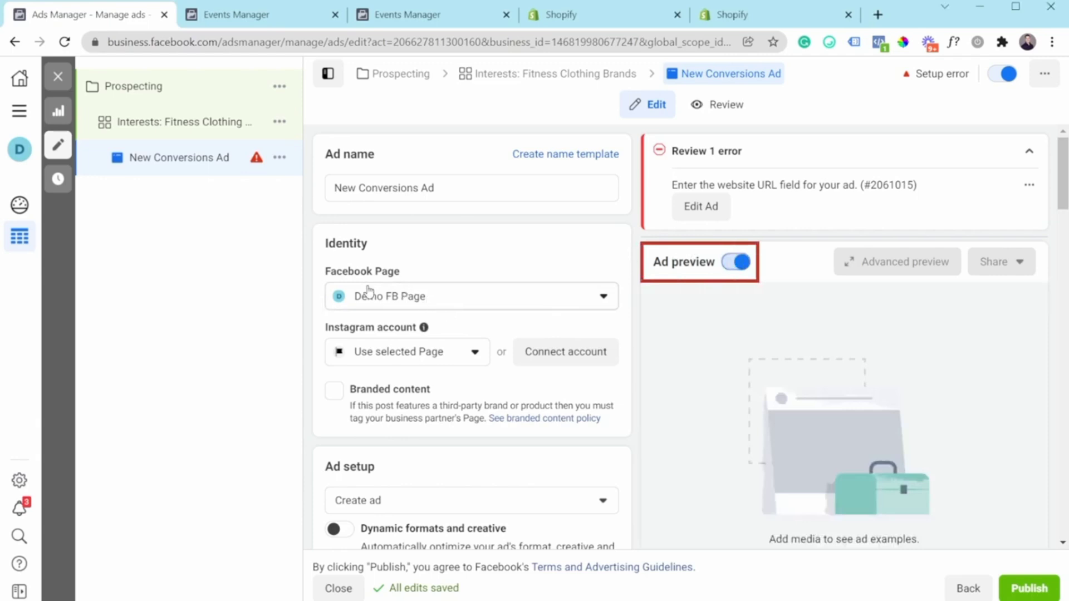
# Try the Use existing post option in the ad setup and switch back to Create ad
pyautogui.scroll(-1, 491, 278)
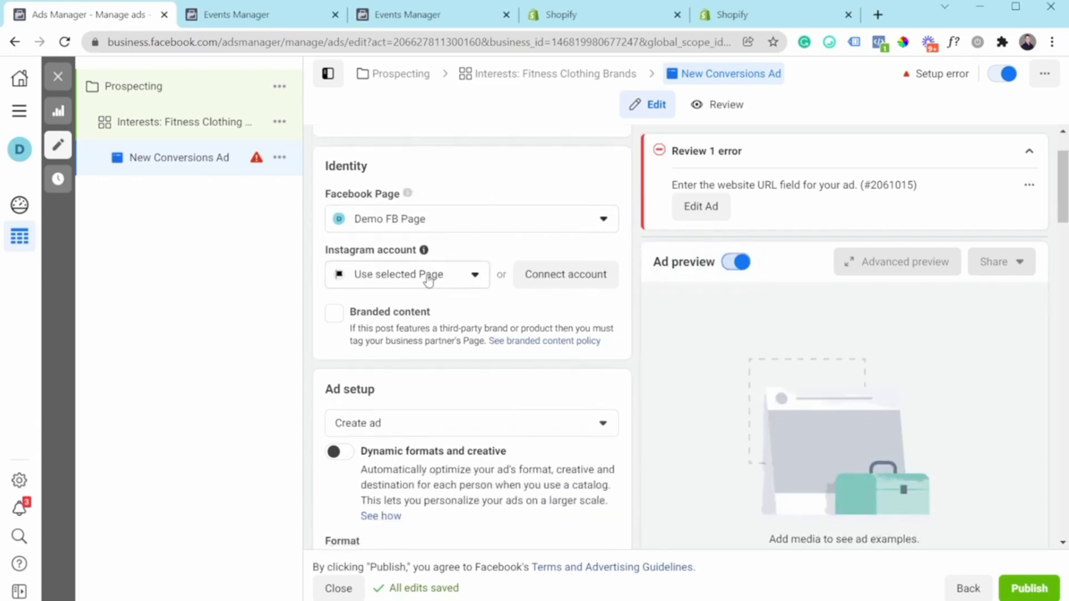
pyautogui.scroll(-1, 476, 284)
pyautogui.scroll(-3, 480, 296)
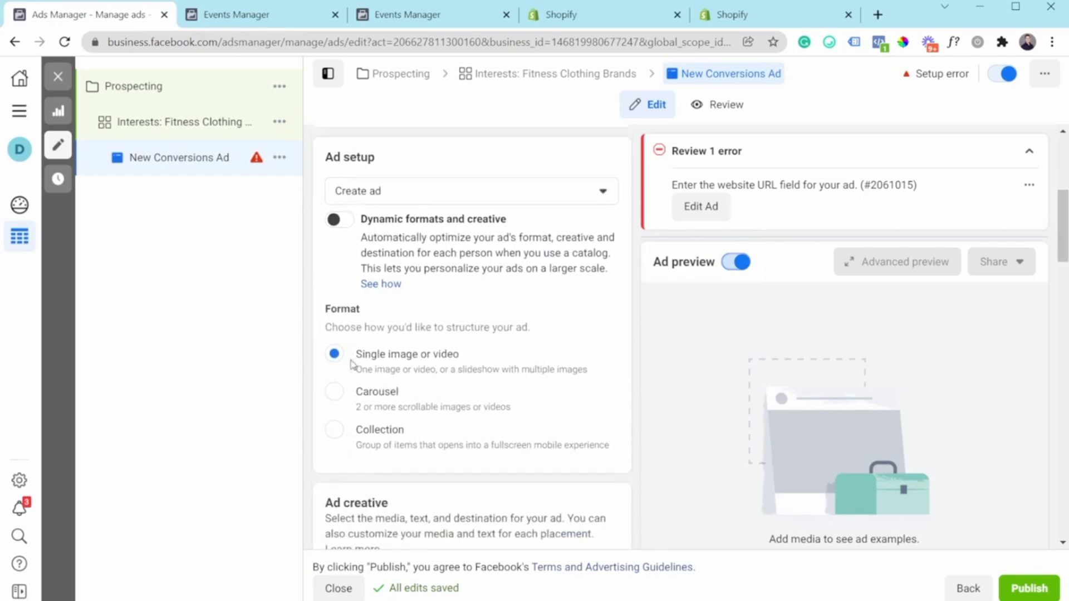
pyautogui.click(448, 192)
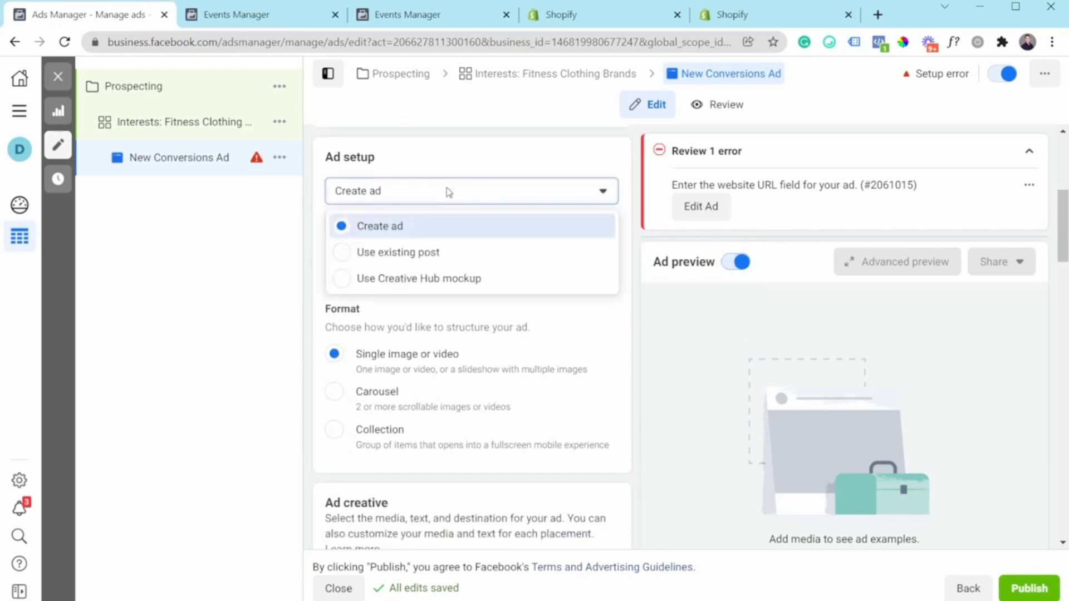
pyautogui.click(428, 259)
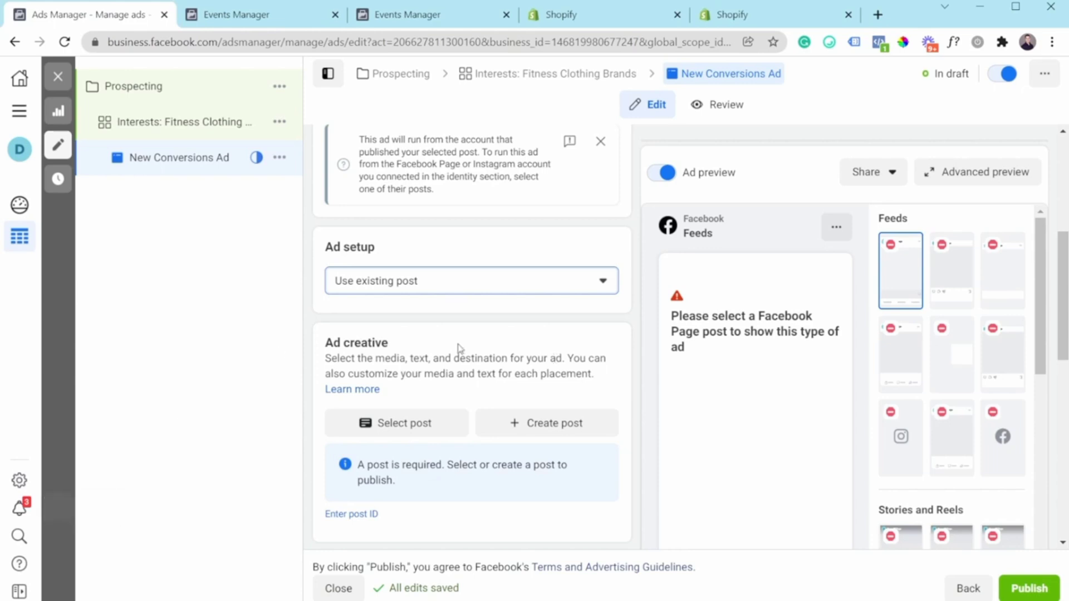
pyautogui.click(457, 283)
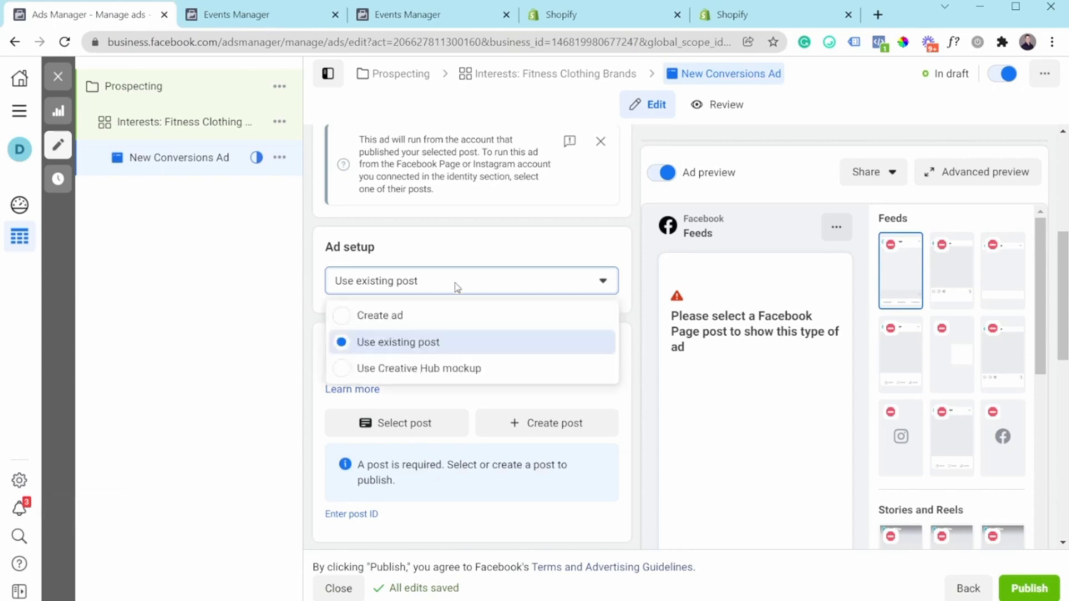
pyautogui.click(446, 319)
# Add a second primary text option to the ad creative, leaving its text empty
pyautogui.scroll(-5, 481, 350)
pyautogui.click(382, 384)
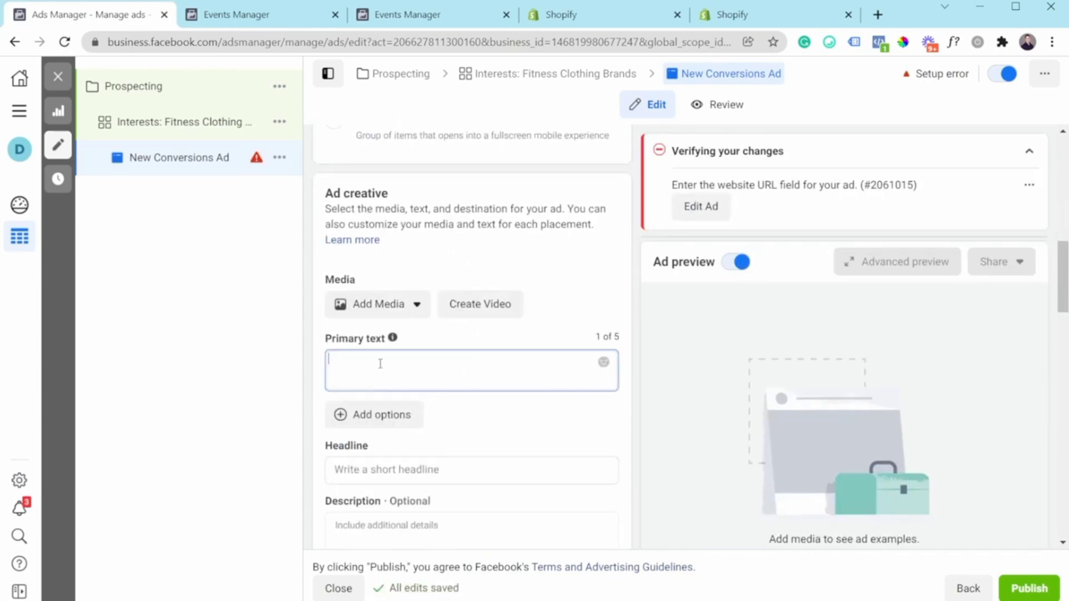
pyautogui.click(382, 414)
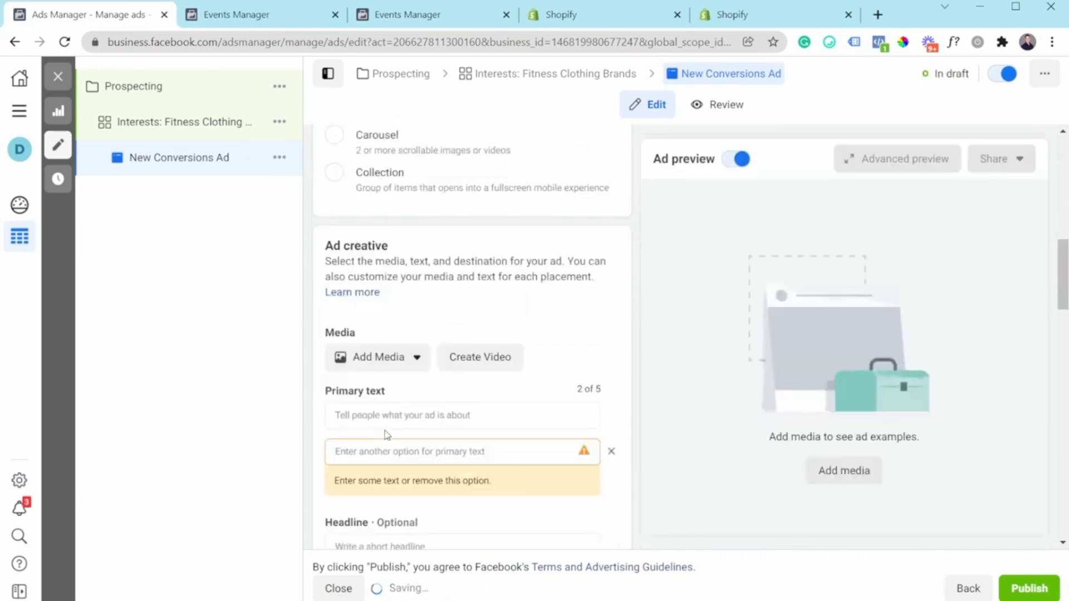
pyautogui.click(412, 454)
pyautogui.scroll(-2, 417, 434)
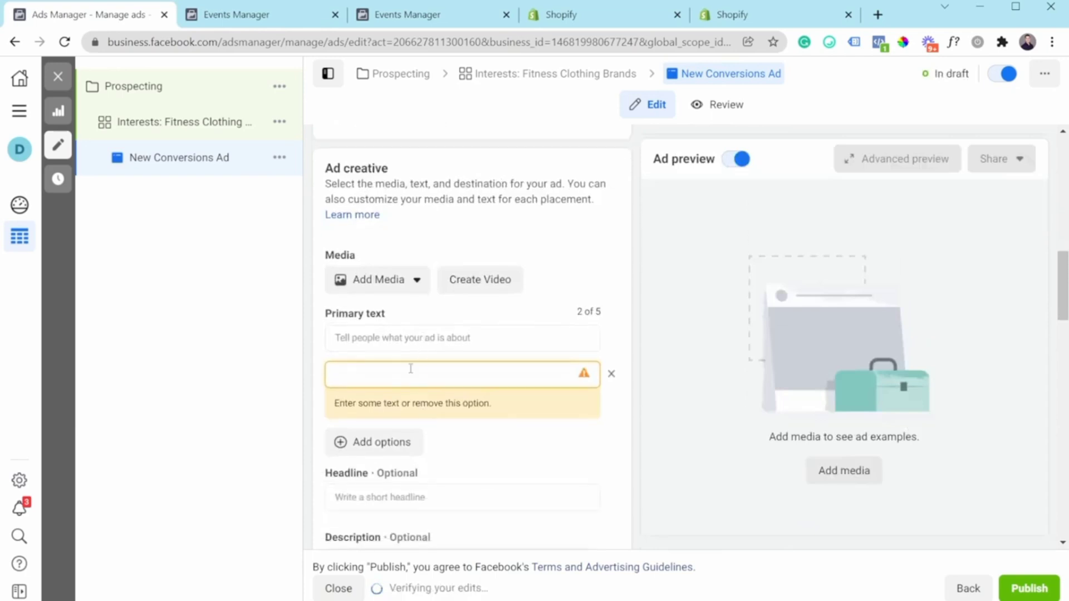
# Go through the optional headline and description fields and enable Optimize text per person for the ad
pyautogui.scroll(-4, 556, 442)
pyautogui.click(409, 342)
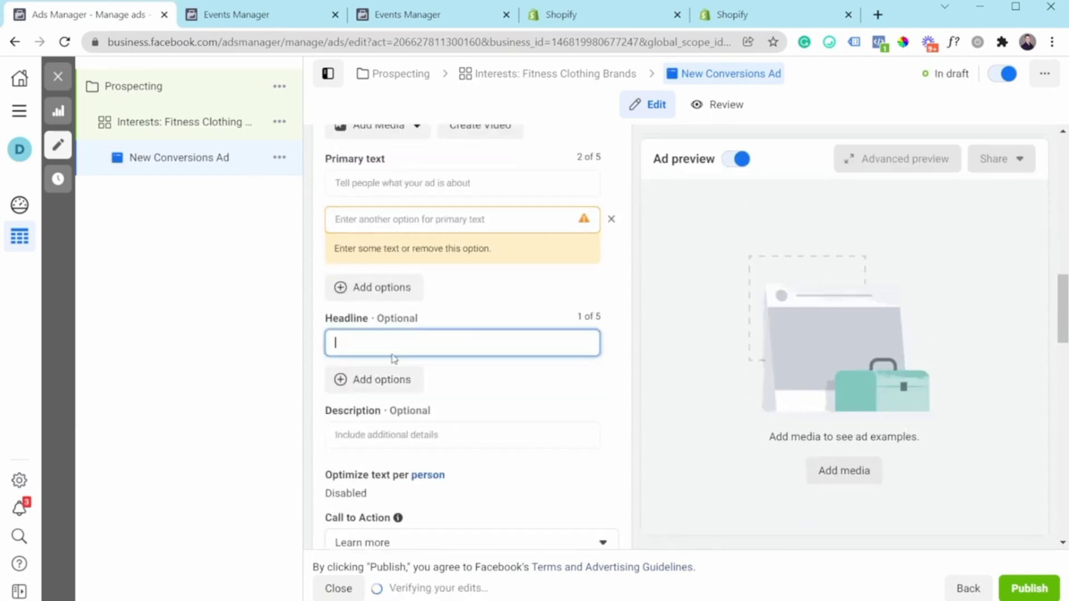
pyautogui.click(471, 382)
pyautogui.scroll(-2, 470, 382)
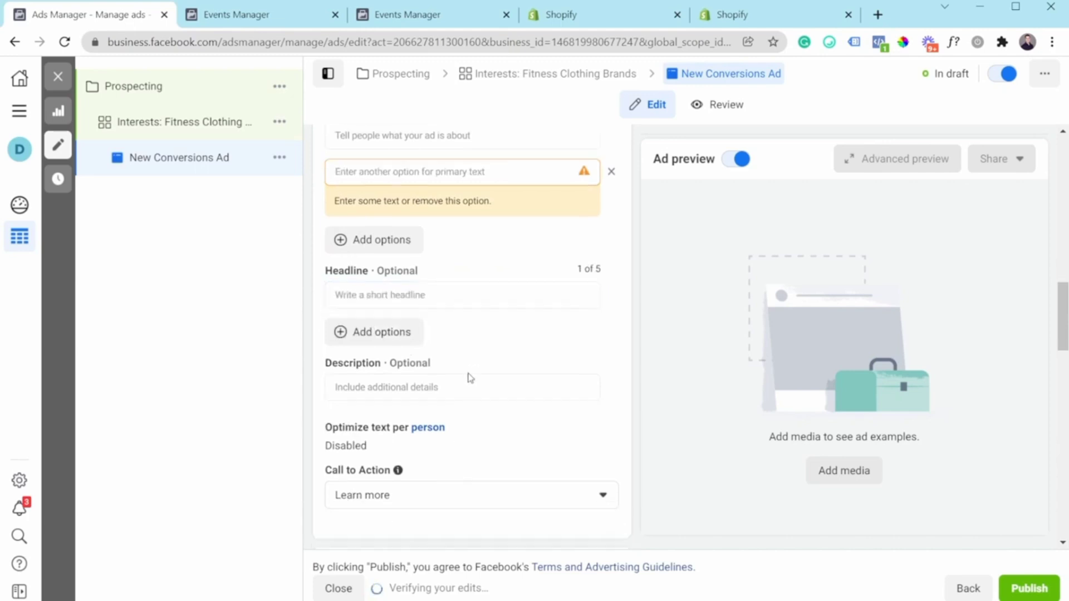
pyautogui.click(357, 363)
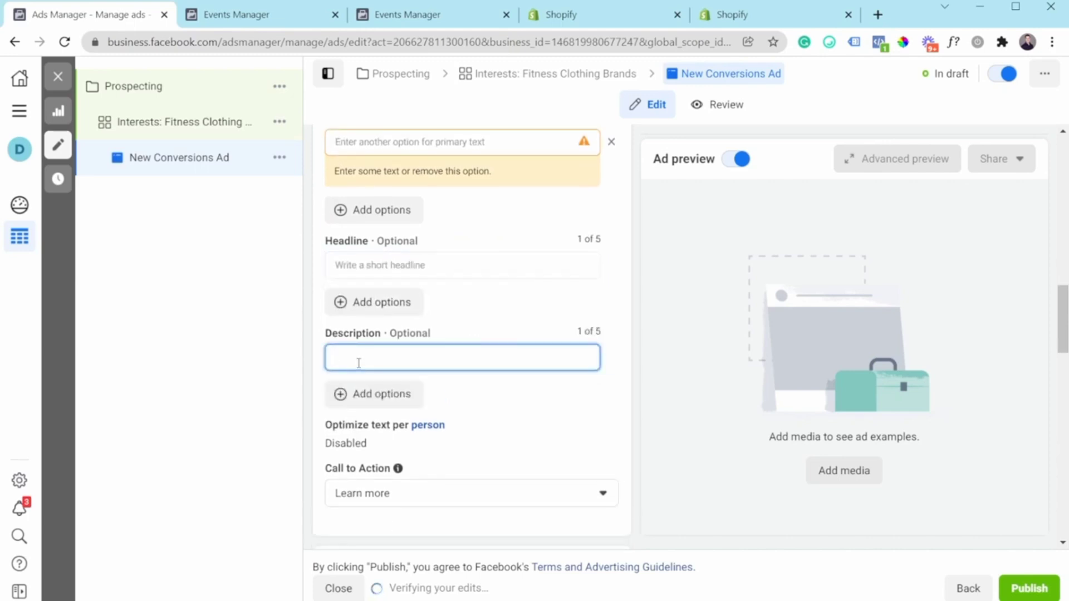
pyautogui.scroll(-2, 418, 440)
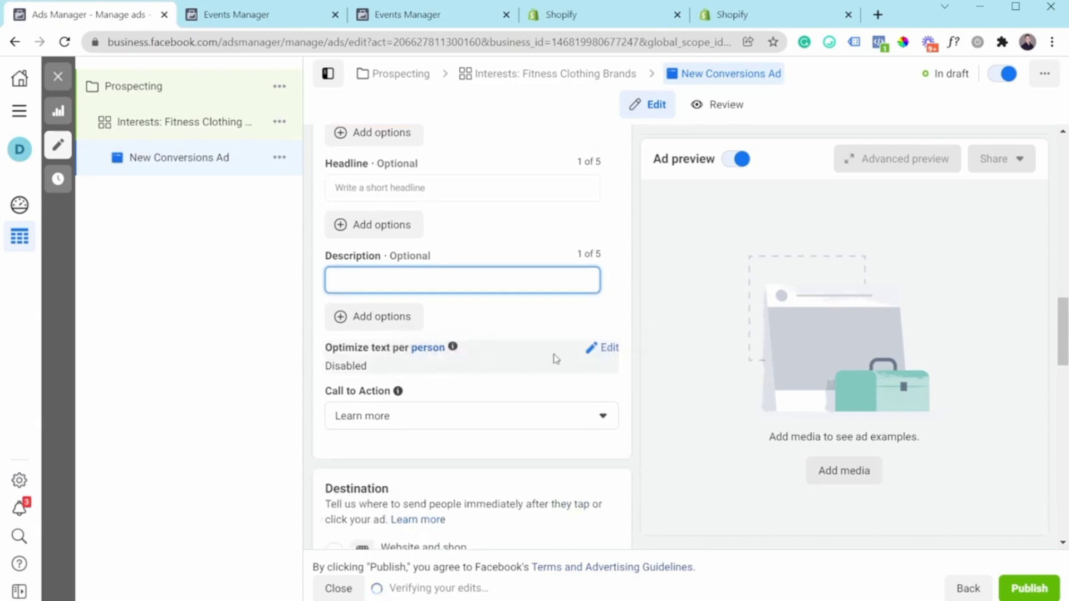
pyautogui.click(604, 348)
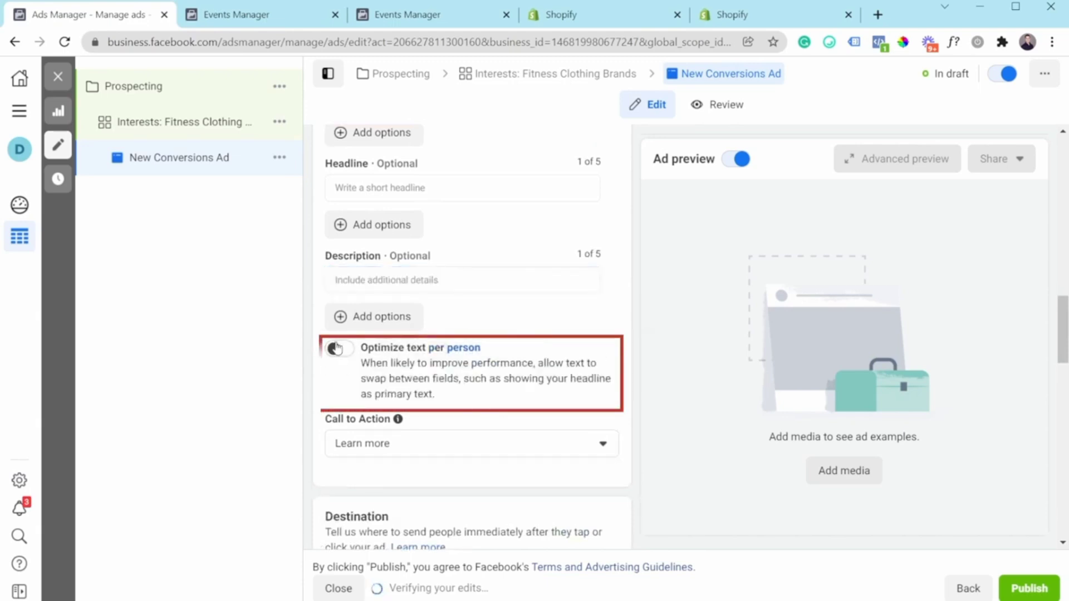
pyautogui.click(351, 354)
# Examine the available Call to Action choices for the ad while keeping Learn more
pyautogui.scroll(-4, 453, 393)
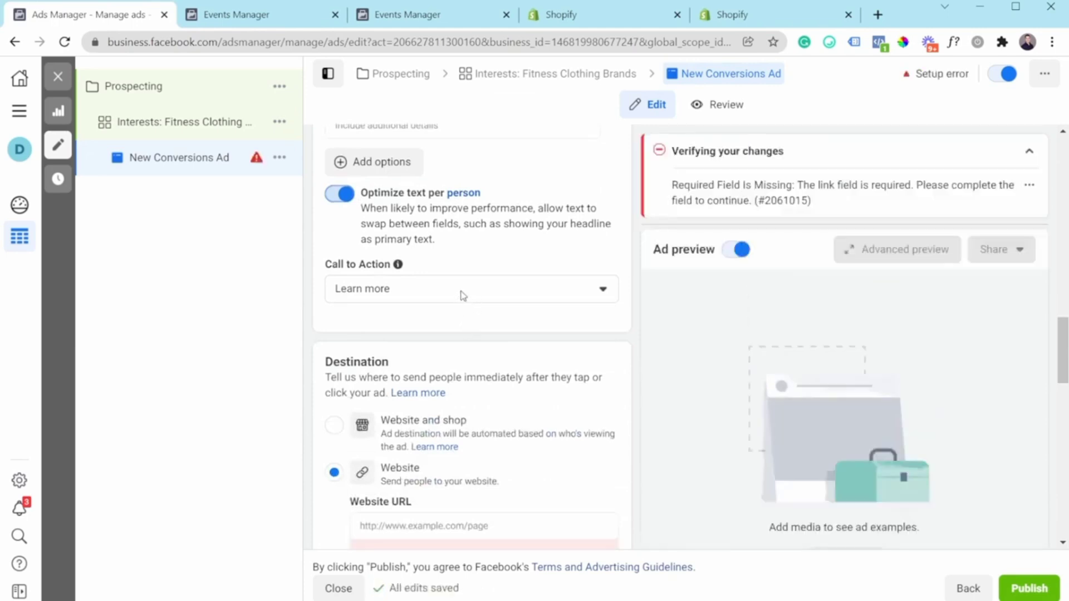
pyautogui.click(466, 296)
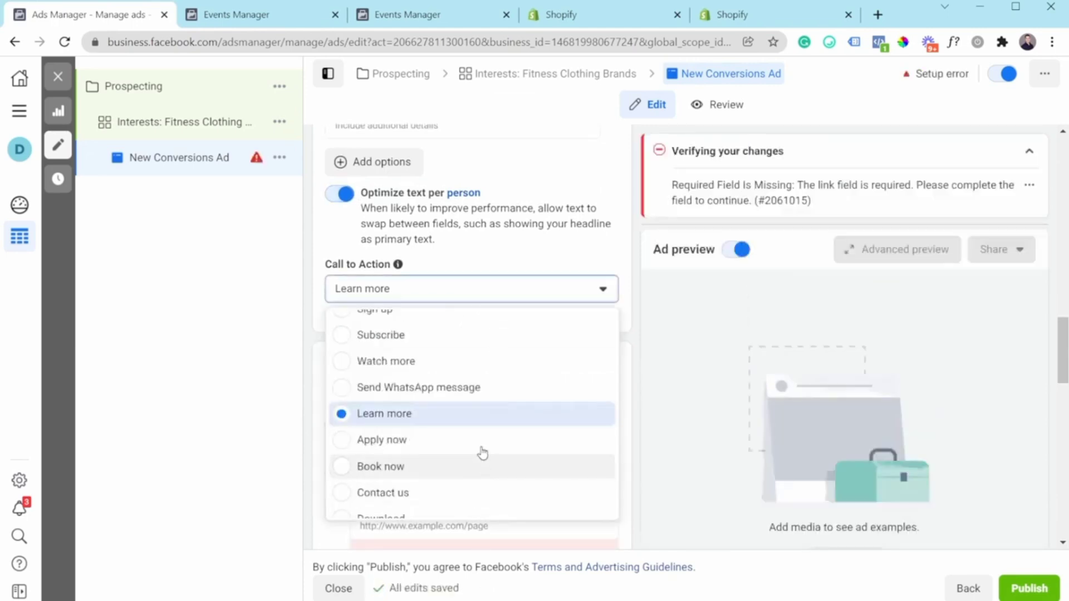
pyautogui.scroll(-1, 461, 444)
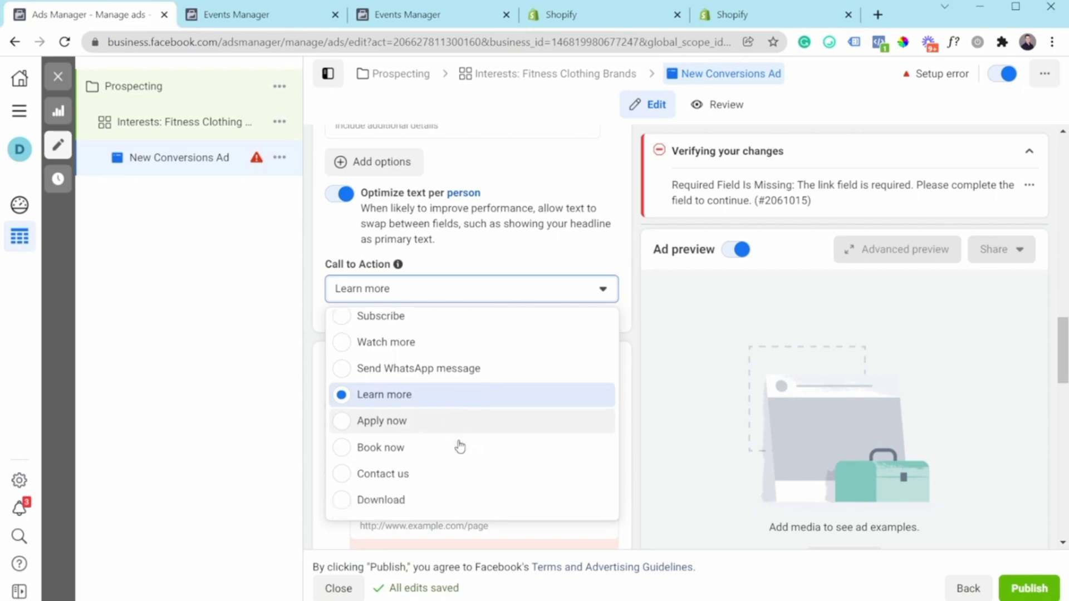
pyautogui.scroll(2, 454, 461)
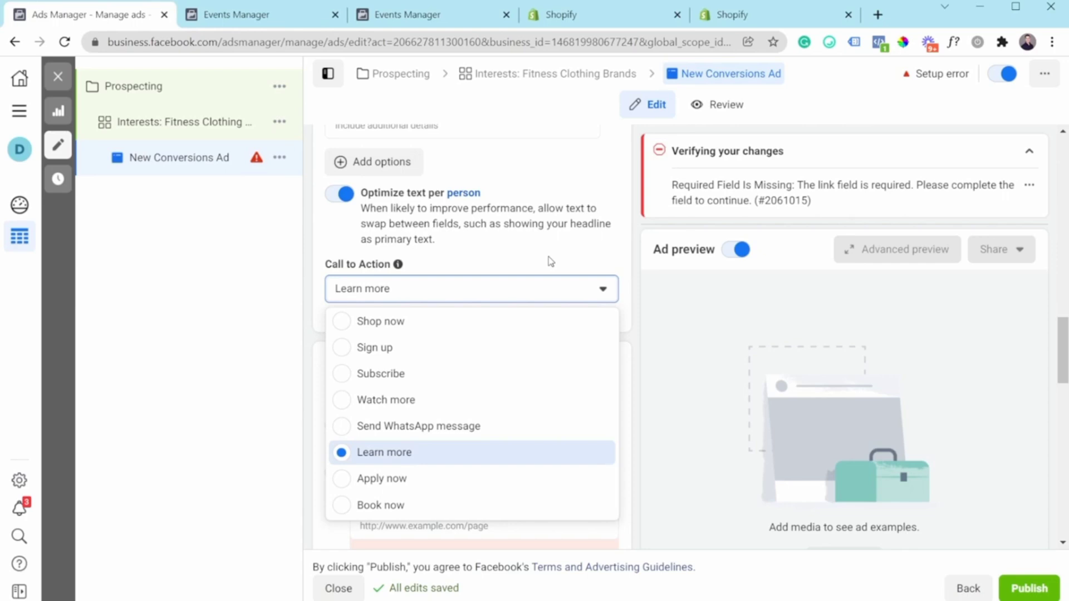
pyautogui.click(550, 261)
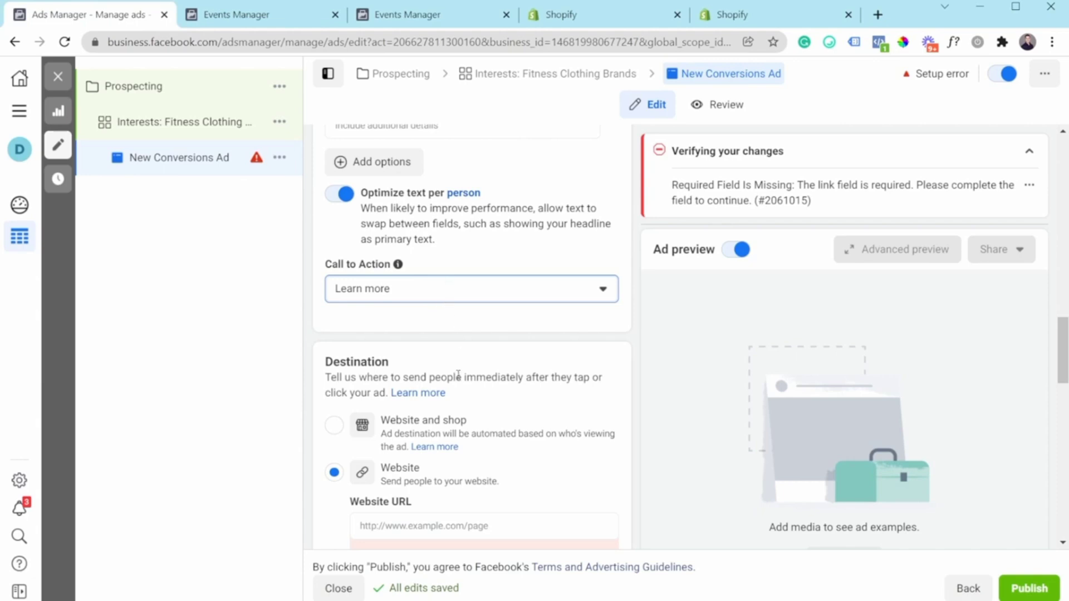
# Examine the ad's website URL destination field and its URL parameter builder without applying anything
pyautogui.scroll(-3, 458, 375)
pyautogui.click(426, 373)
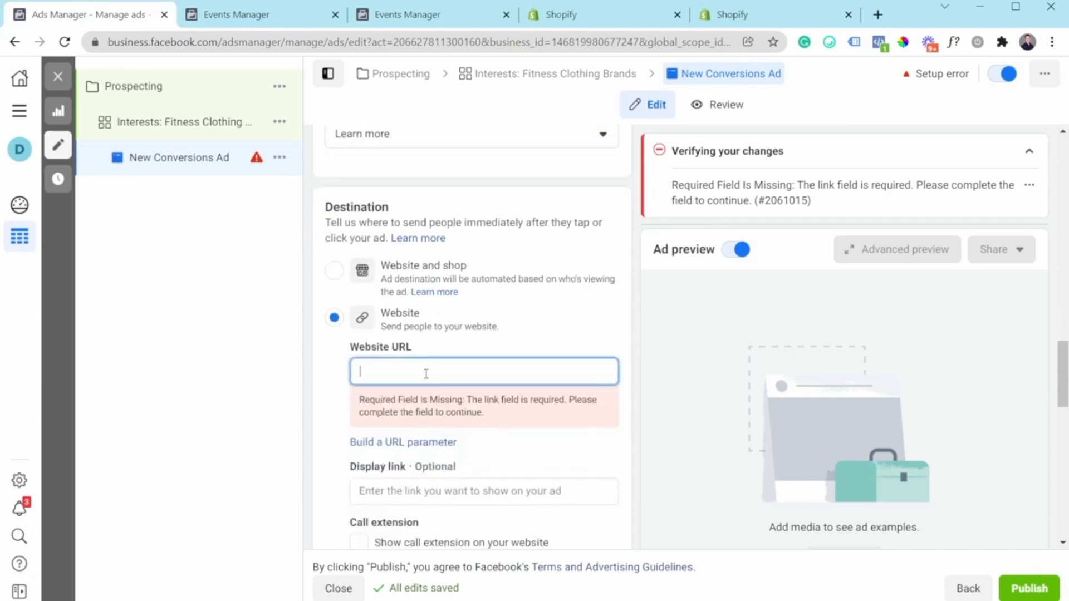
pyautogui.click(419, 443)
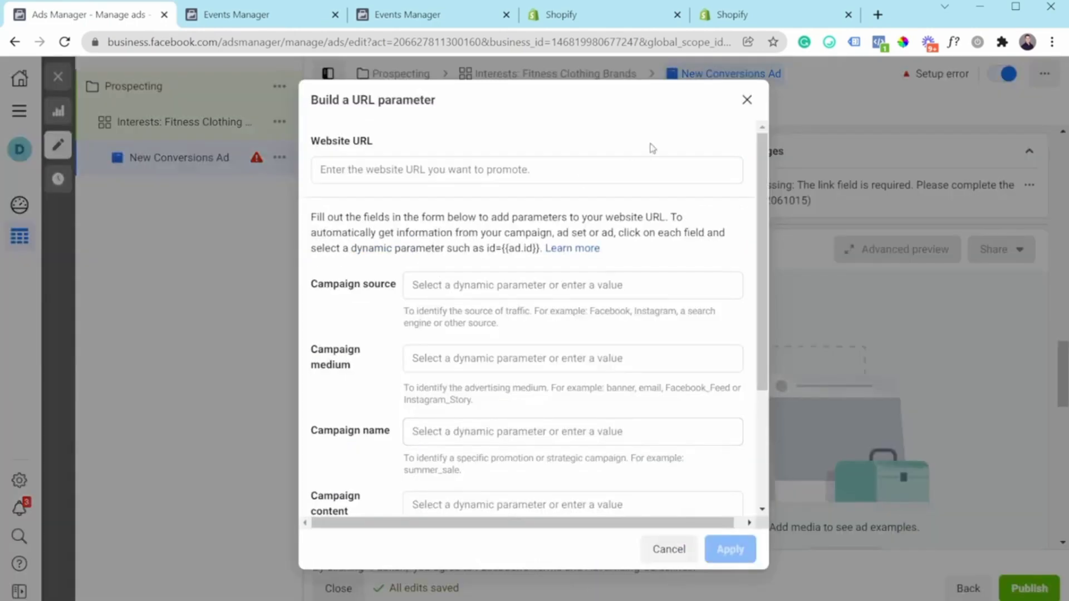
pyautogui.click(745, 101)
# Review the ad's remaining destination, language and tracking settings, and return to its identity and ad setup sections
pyautogui.scroll(-6, 549, 358)
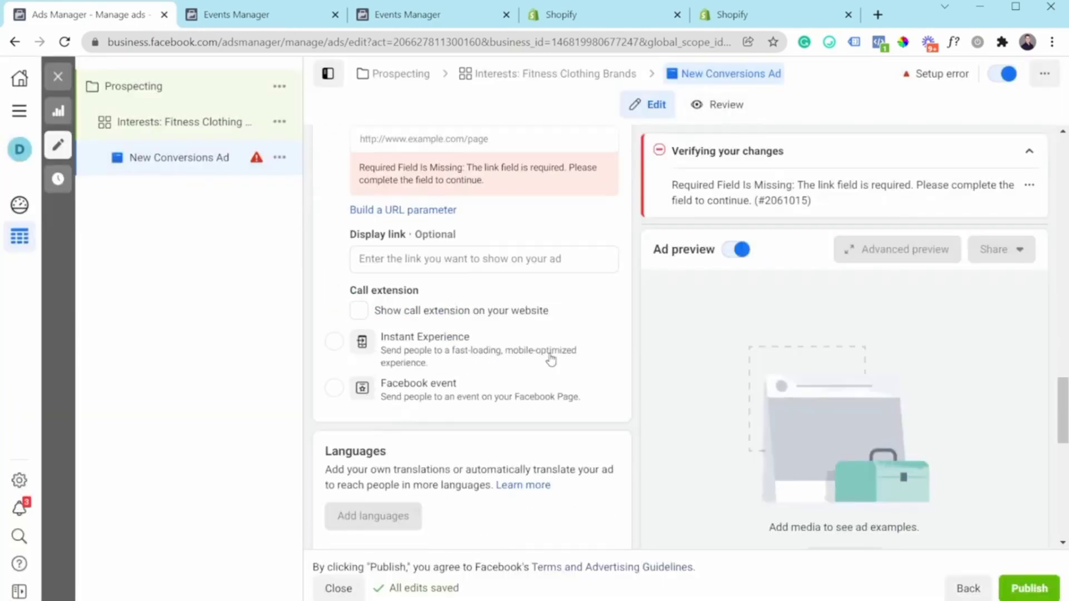
pyautogui.scroll(-5, 551, 359)
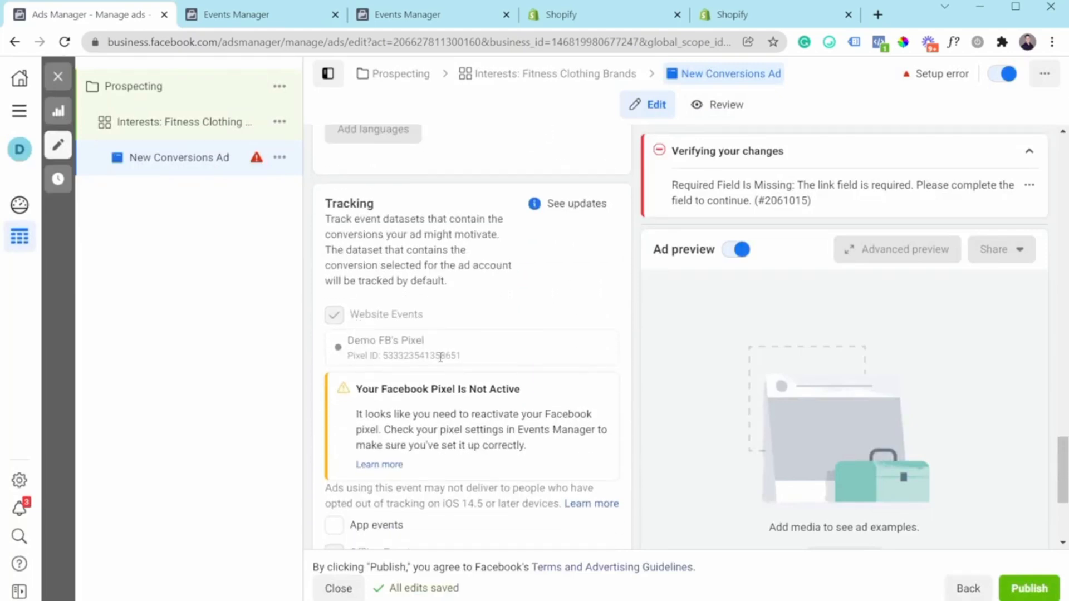
pyautogui.scroll(-2, 441, 360)
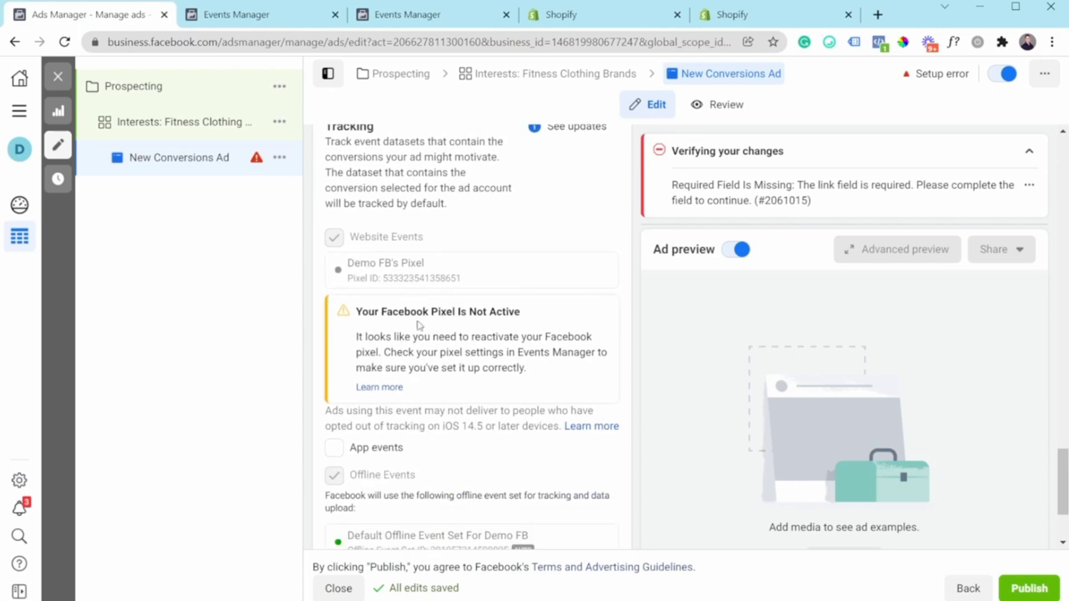
pyautogui.scroll(-3, 496, 343)
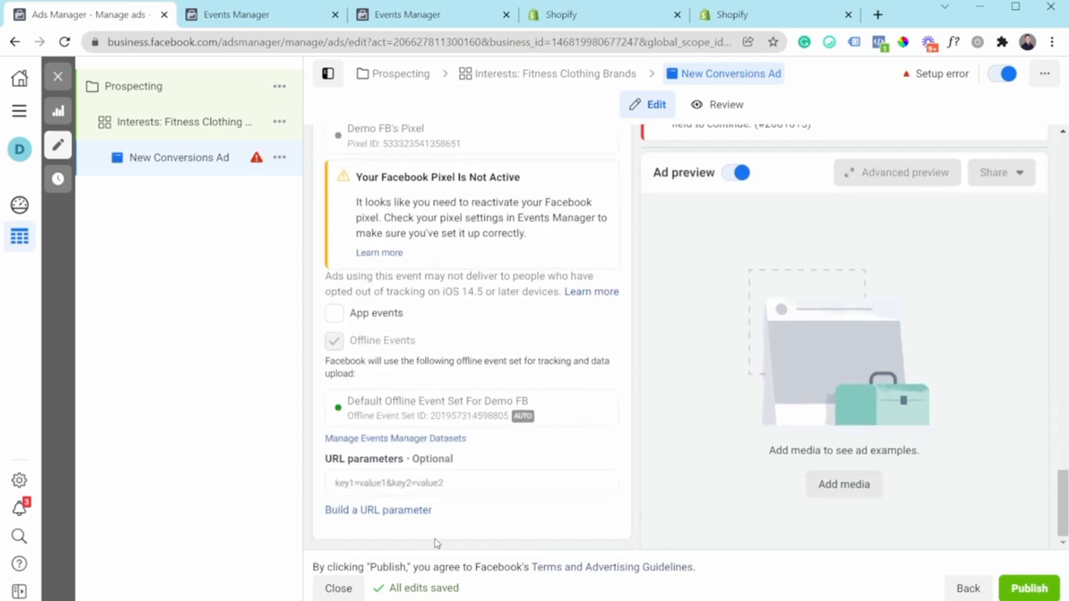
pyautogui.scroll(2, 549, 375)
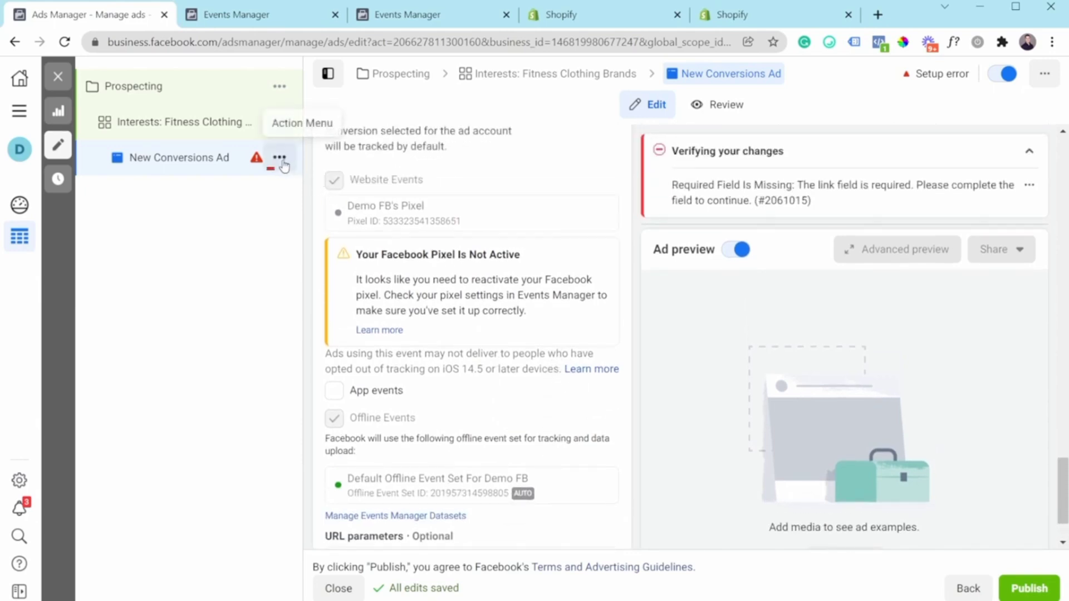
pyautogui.scroll(5, 485, 204)
pyautogui.scroll(10, 511, 274)
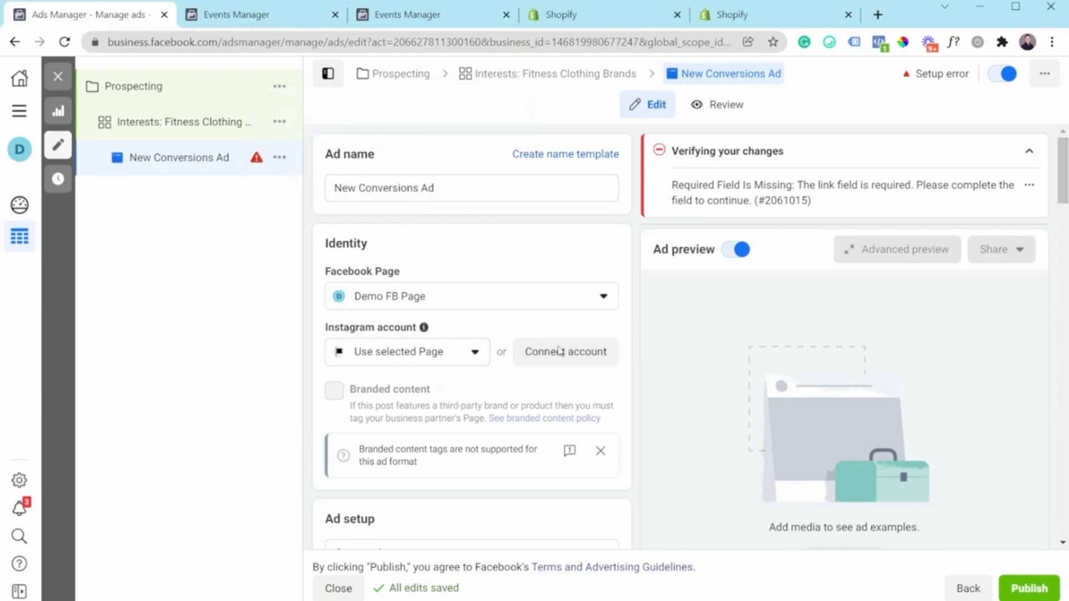
pyautogui.scroll(-4, 559, 351)
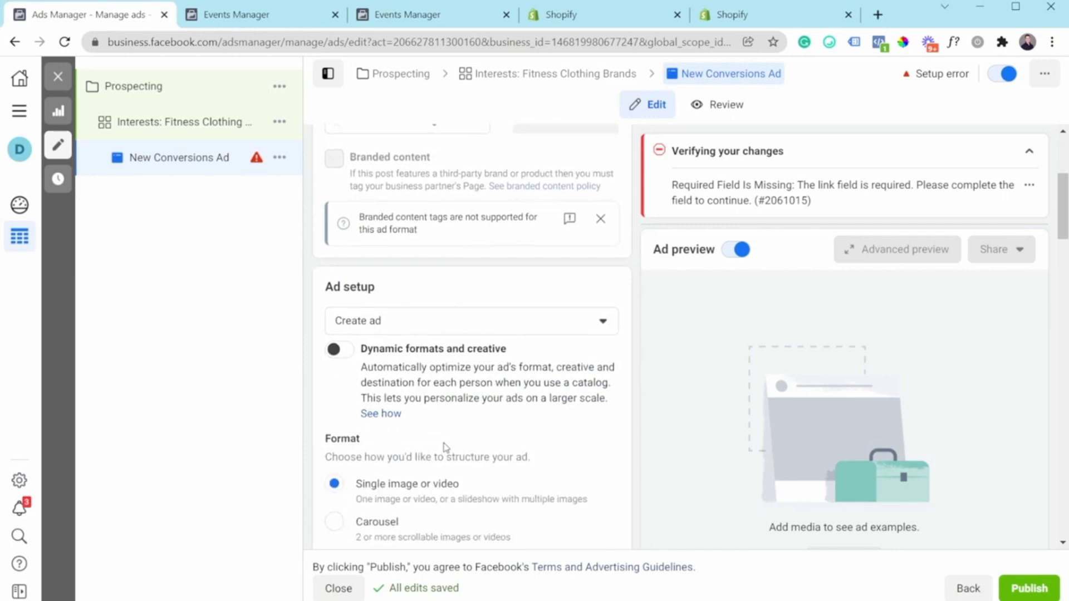
# View the duplication and other actions available for New Conversions Ad, and dismiss them without choosing one
pyautogui.click(280, 157)
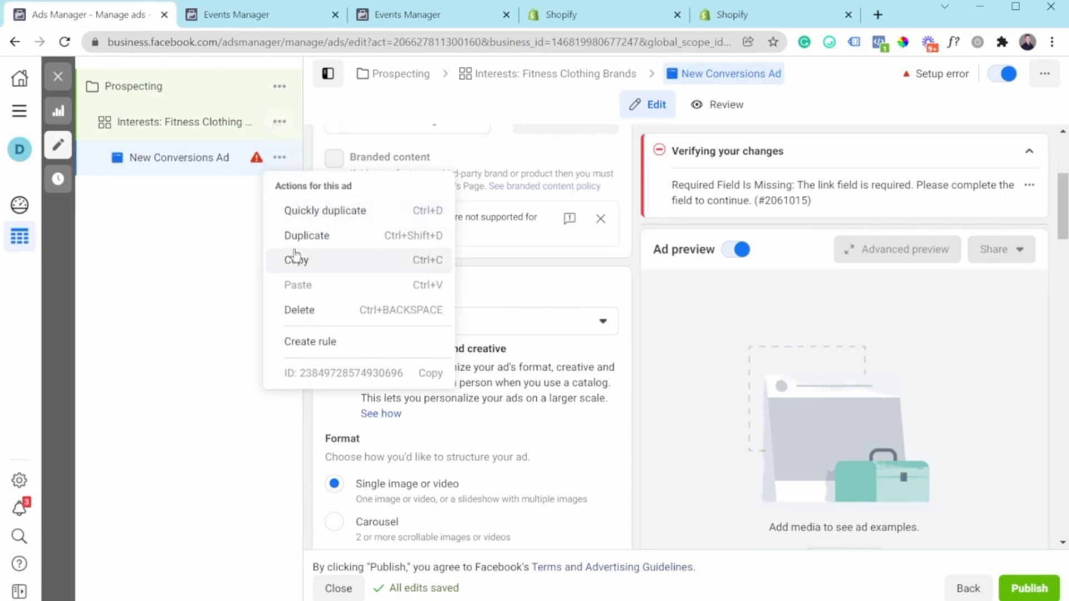
pyautogui.click(223, 246)
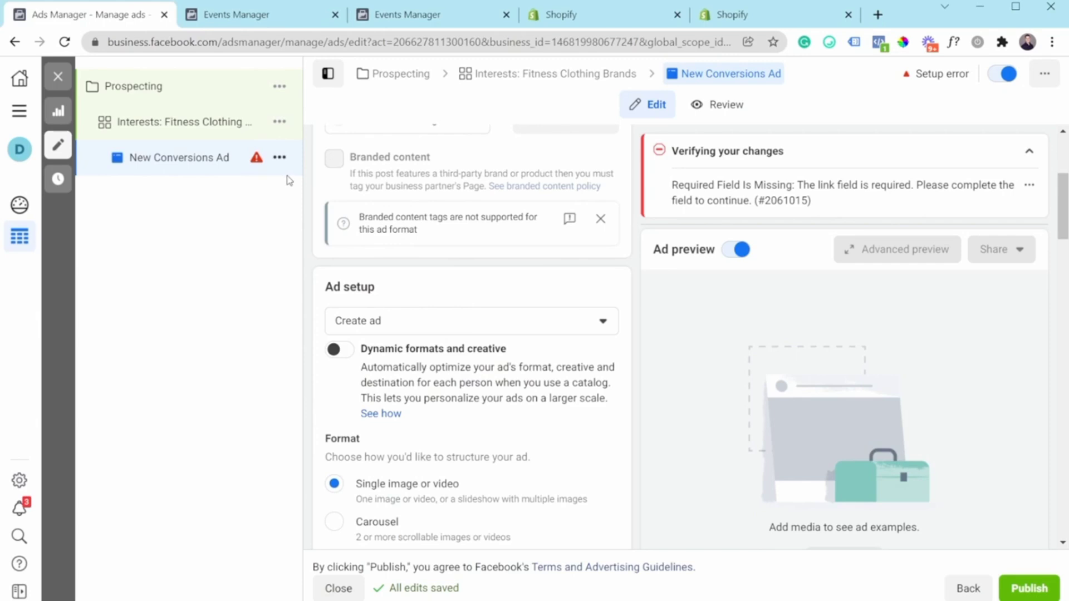
pyautogui.moveTo(256, 157)
# Duplicate the "Interests: Fitness Clothing Brands" ad set within the Prospecting campaign and name the copy "LAL 4%"
pyautogui.click(280, 122)
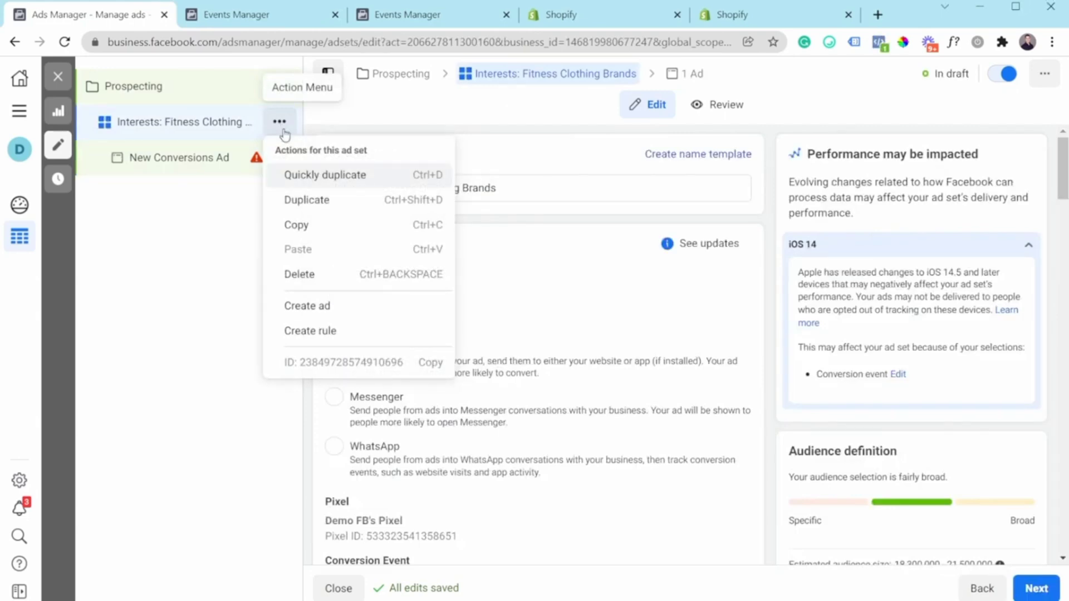
pyautogui.click(322, 210)
pyautogui.click(718, 470)
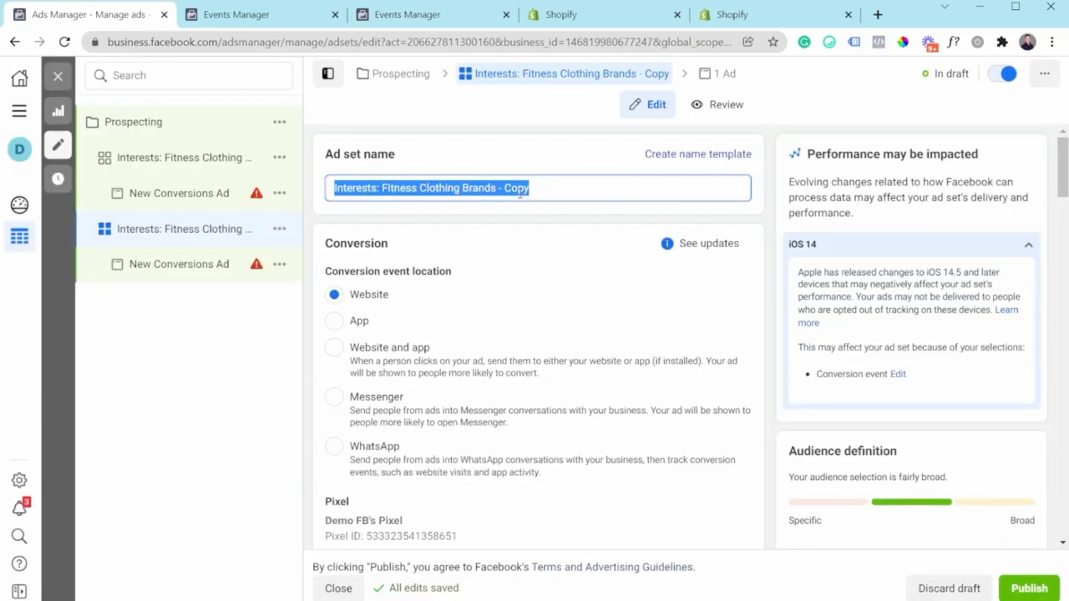
pyautogui.write('LAL 4%')
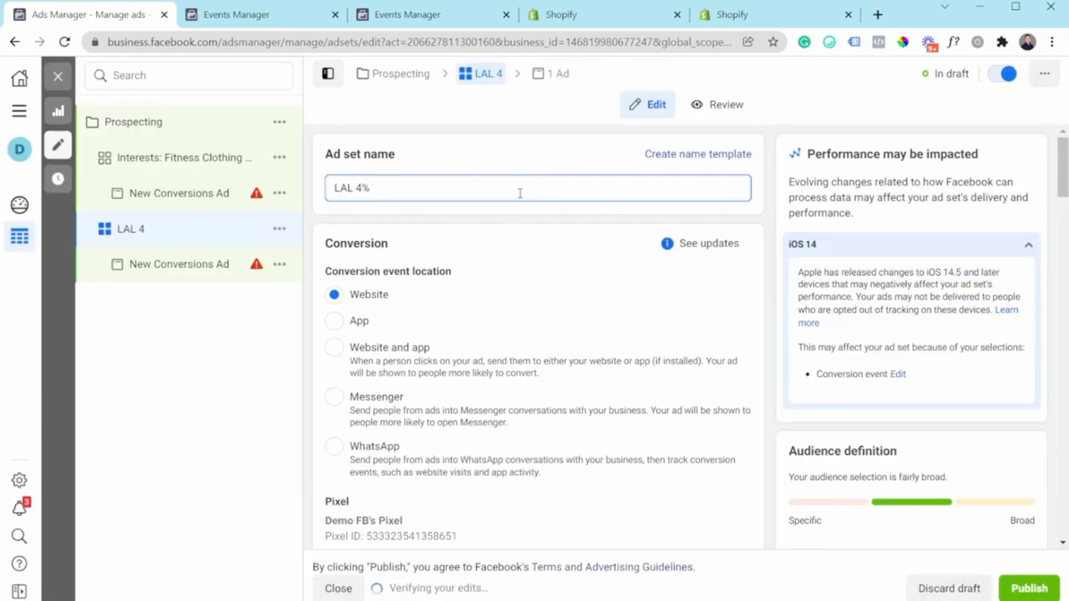
# Review the LAL 4% ad set's audience section and its options for creating custom or lookalike audiences, without choosing any
pyautogui.scroll(-4, 526, 245)
pyautogui.scroll(-2, 445, 334)
pyautogui.scroll(-10, 421, 356)
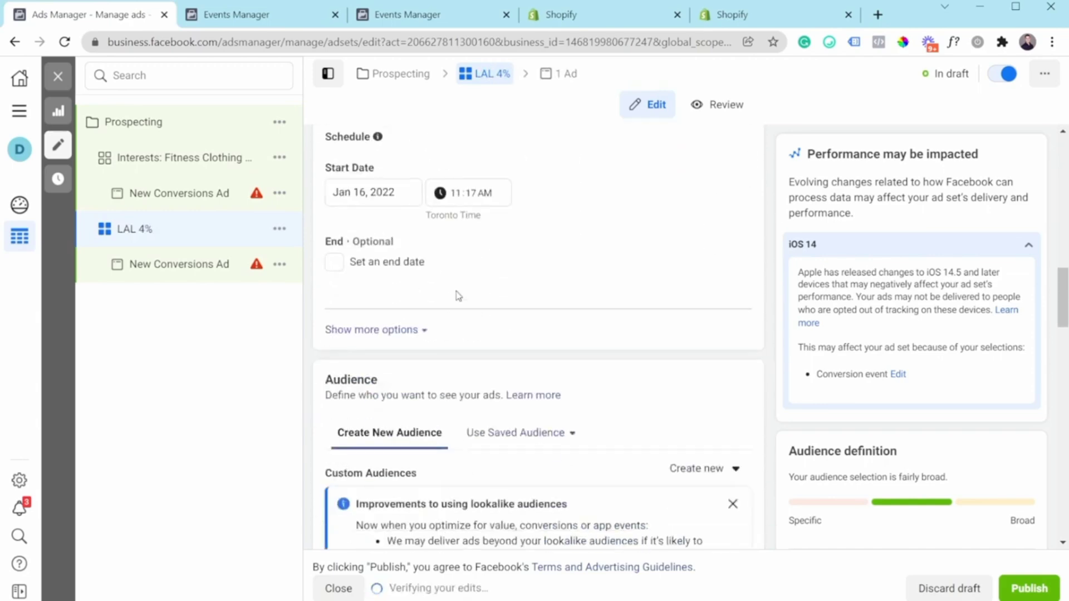
pyautogui.scroll(-5, 458, 296)
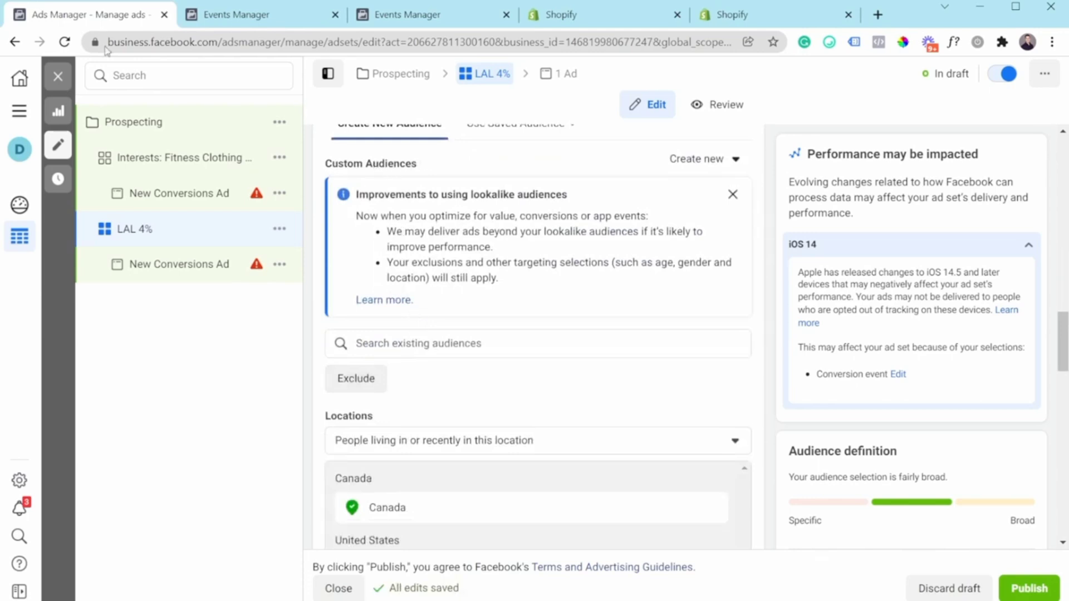
pyautogui.click(19, 110)
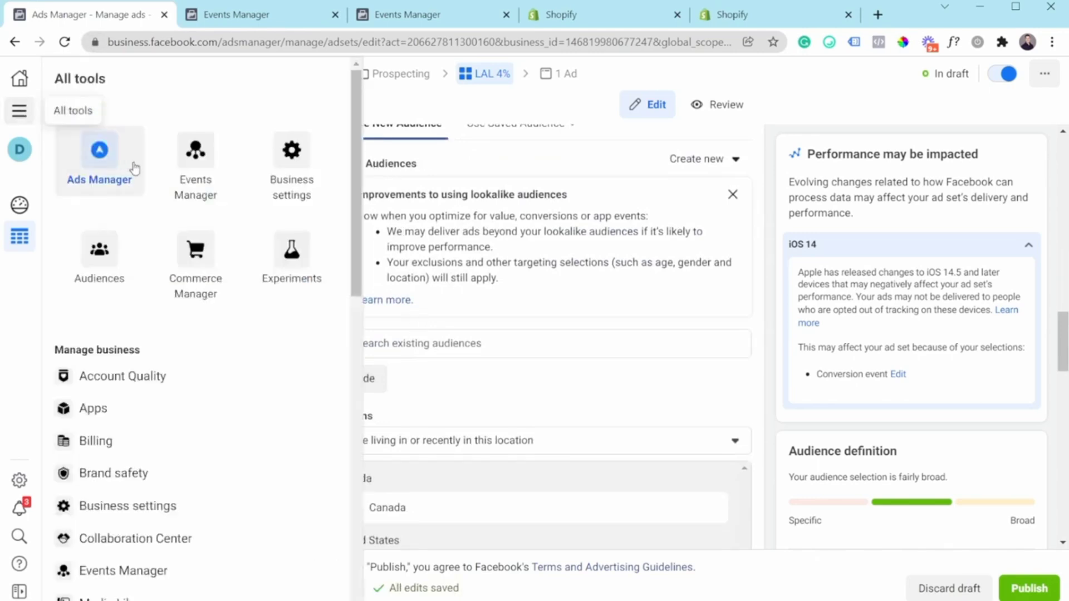
pyautogui.click(549, 266)
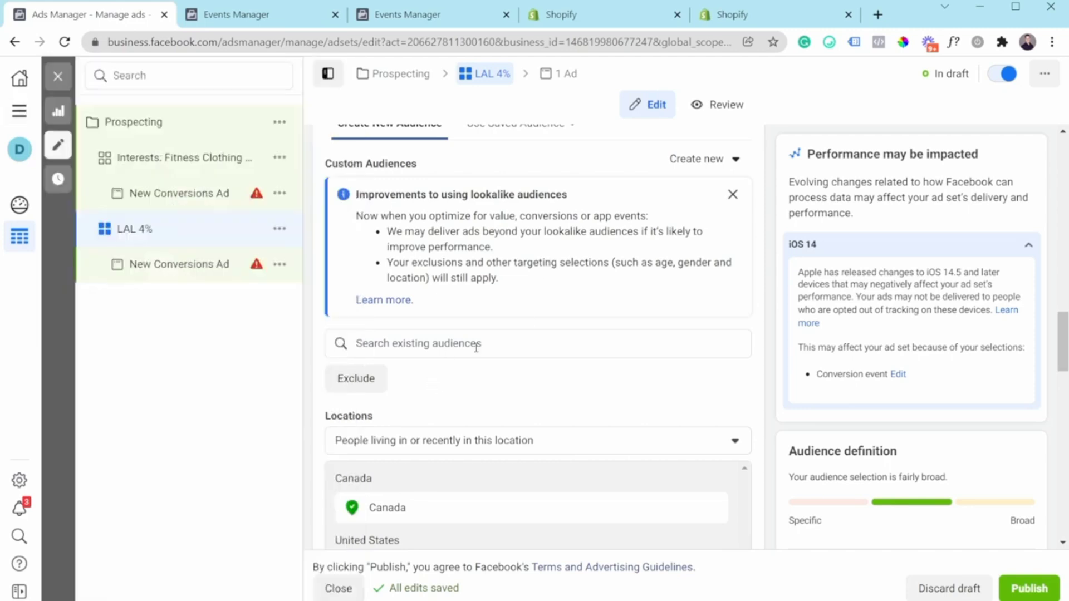
pyautogui.scroll(3, 471, 244)
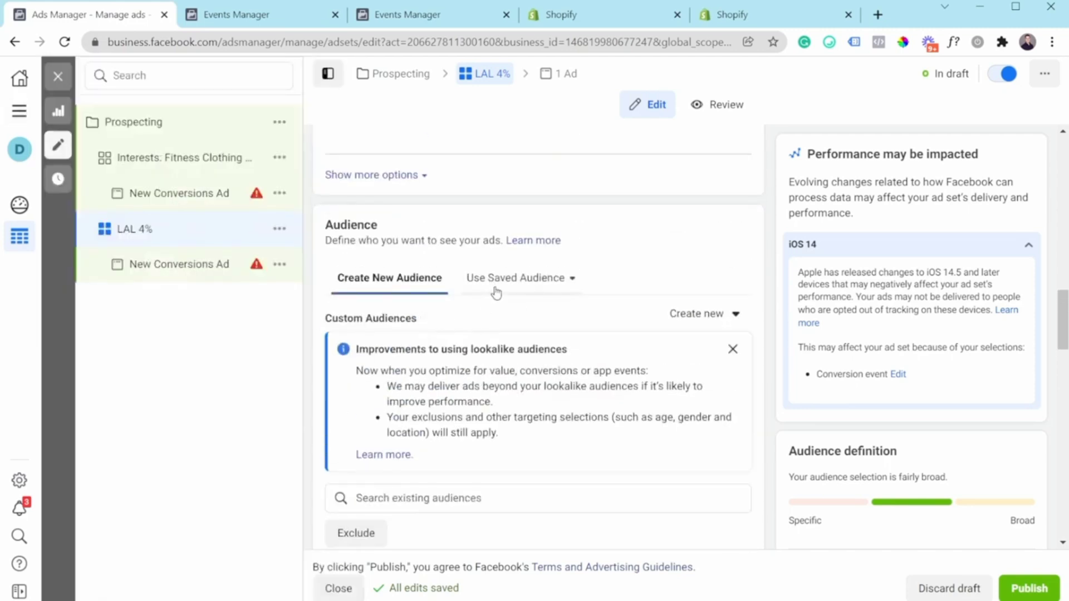
pyautogui.click(713, 315)
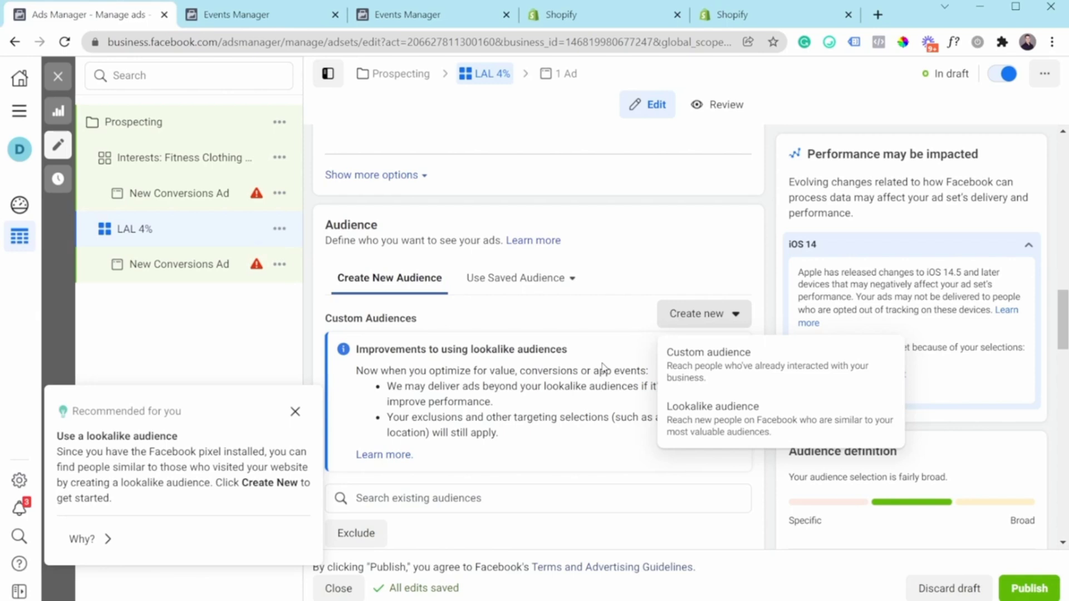
pyautogui.click(632, 247)
# Remove the Gymshark interest from the LAL 4% ad set's detailed targeting
pyautogui.scroll(-4, 585, 335)
pyautogui.scroll(-1, 583, 329)
pyautogui.scroll(-3, 537, 371)
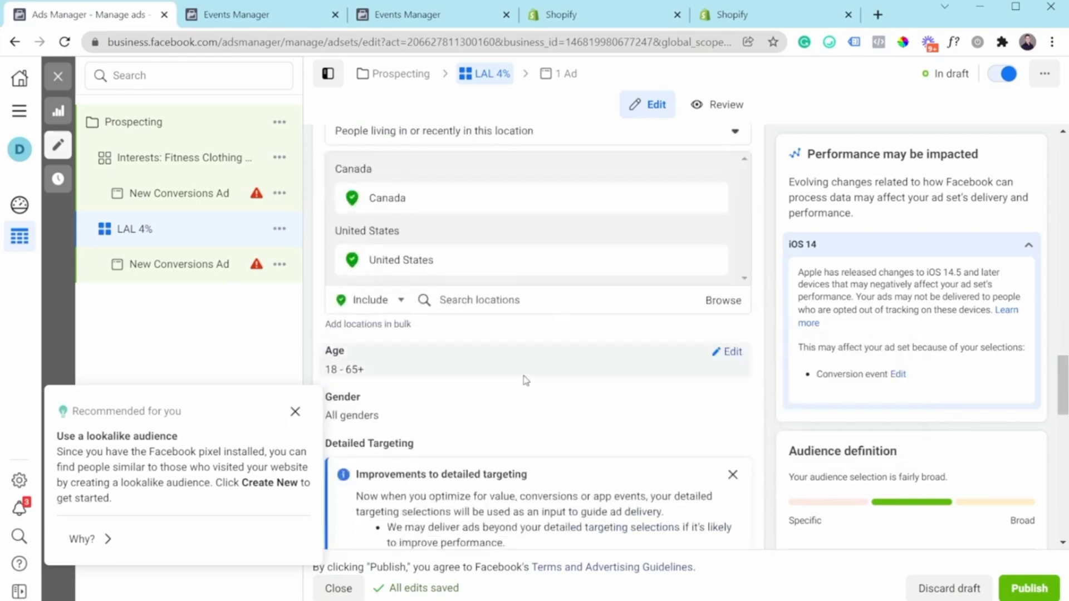
pyautogui.scroll(-8, 528, 376)
pyautogui.moveTo(440, 389)
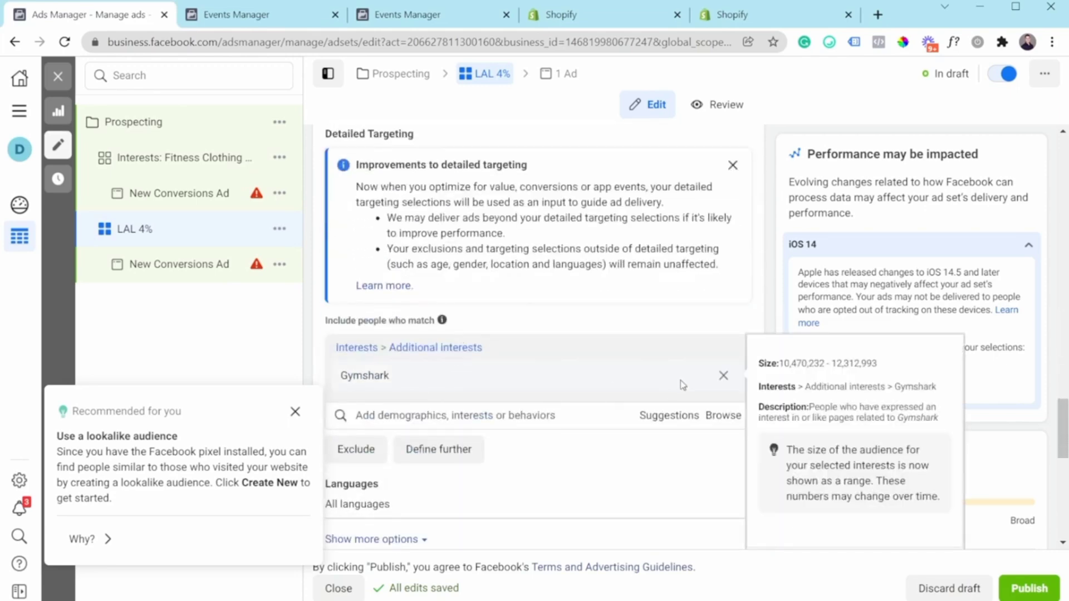
pyautogui.click(723, 376)
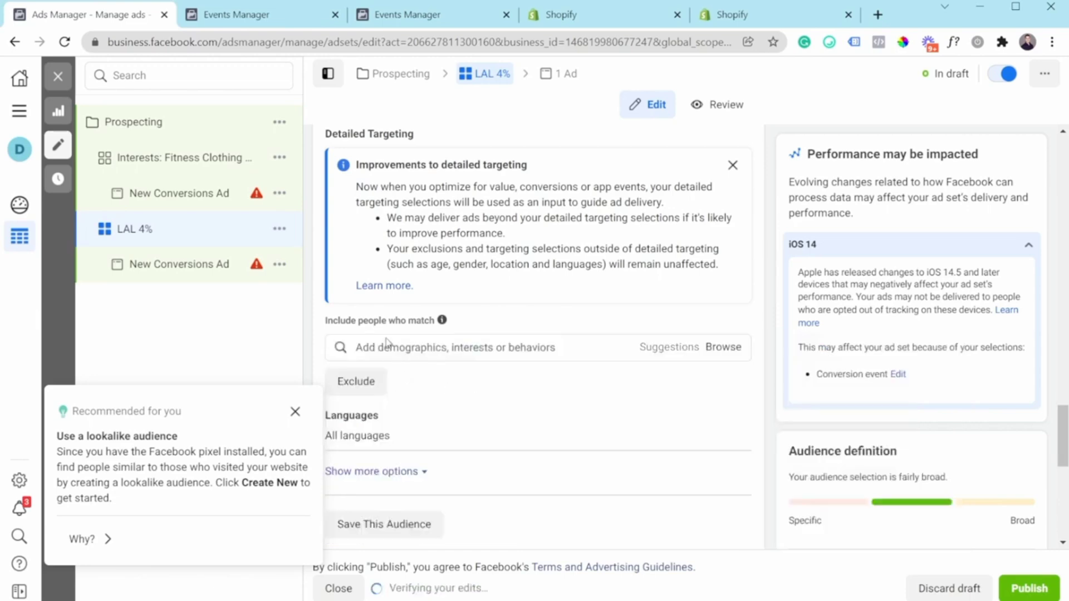
pyautogui.scroll(-6, 460, 406)
# Set the LAL 4% ad set's daily budget to $55.00
pyautogui.click(179, 285)
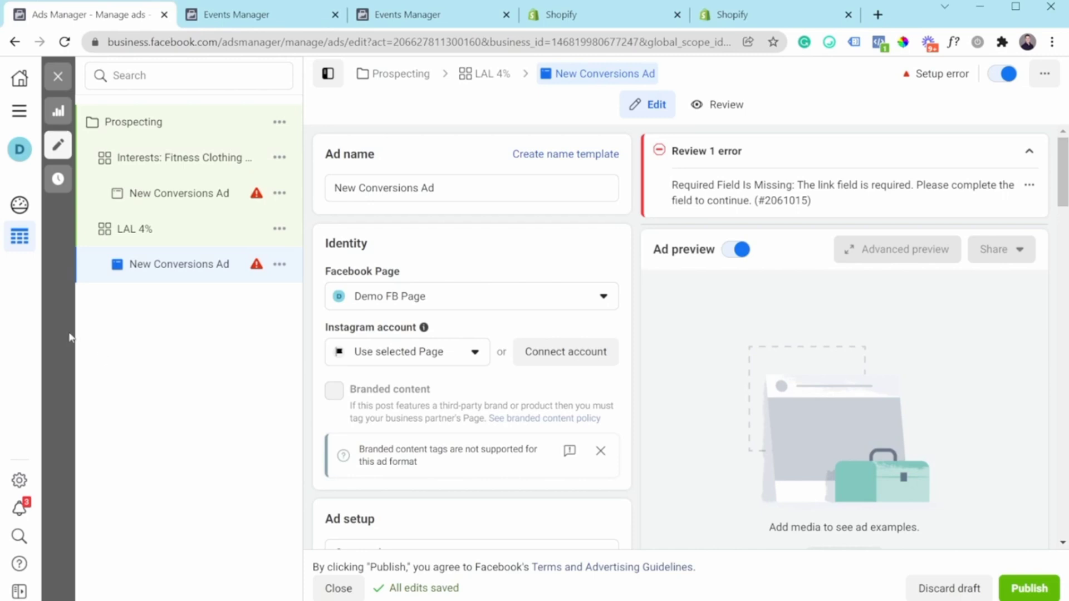
pyautogui.click(217, 237)
pyautogui.scroll(-5, 599, 323)
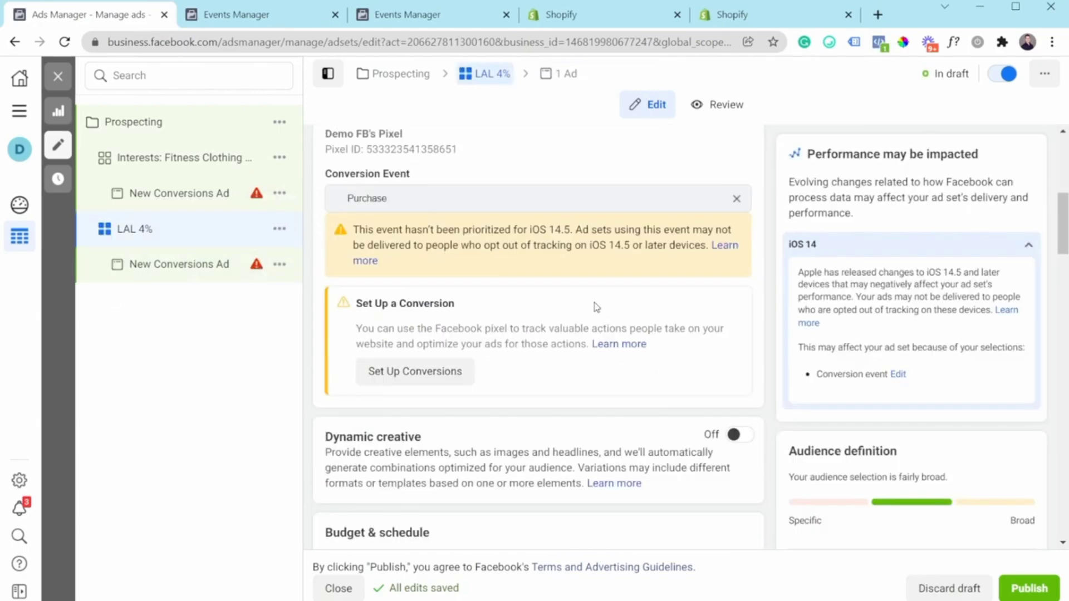
pyautogui.scroll(-7, 597, 308)
pyautogui.scroll(3, 556, 312)
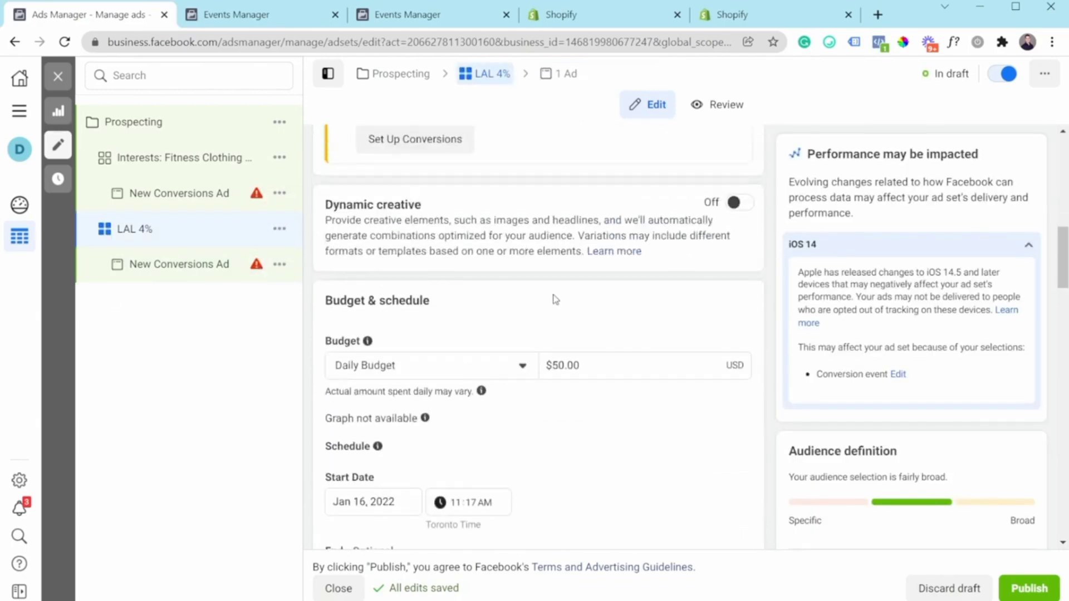
pyautogui.click(566, 363)
pyautogui.press('BackSpace')
pyautogui.write('5')
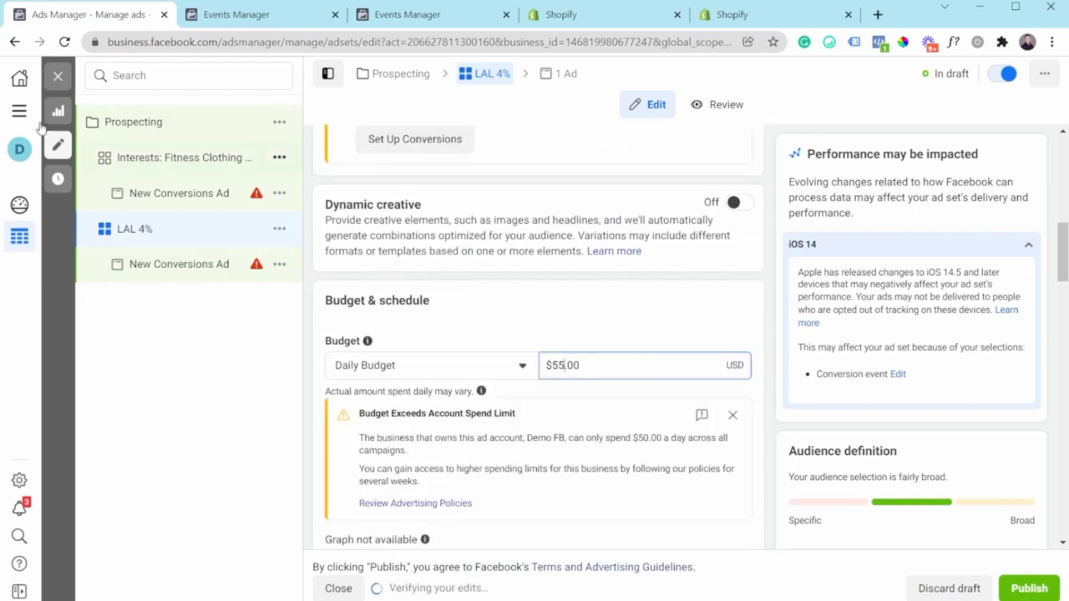
# Quick-duplicate the Prospecting campaign from the campaign list and rename the copy "Retargeting"
pyautogui.click(55, 78)
pyautogui.click(269, 149)
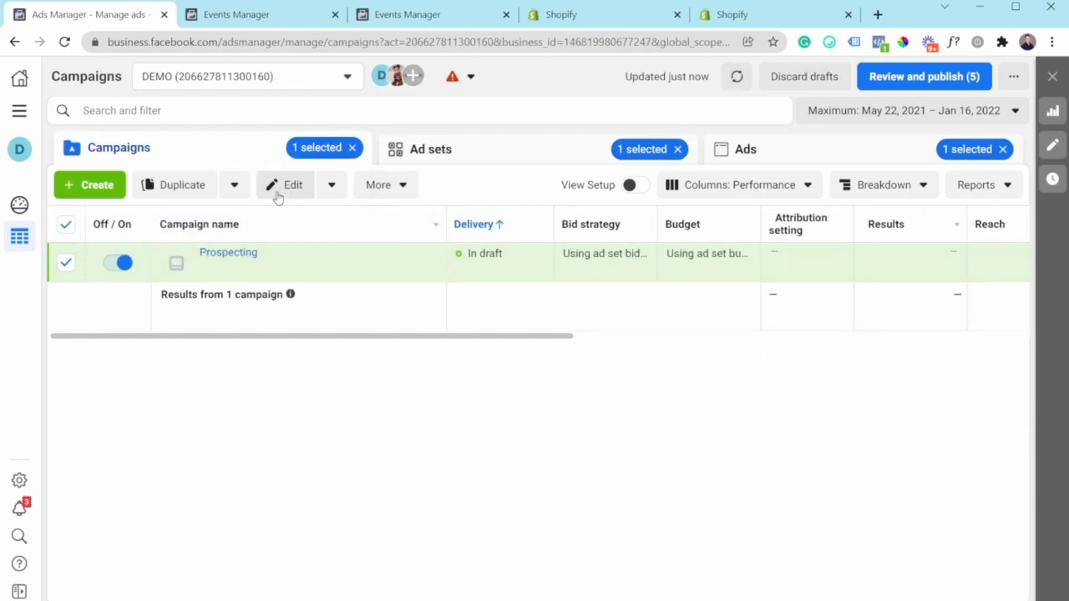
pyautogui.click(234, 185)
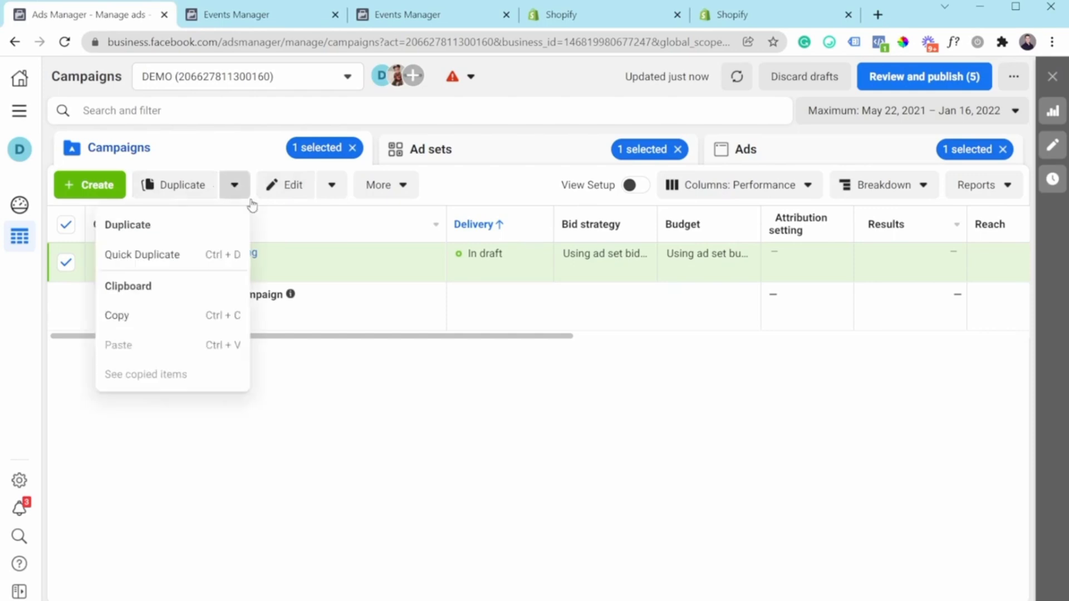
pyautogui.click(190, 254)
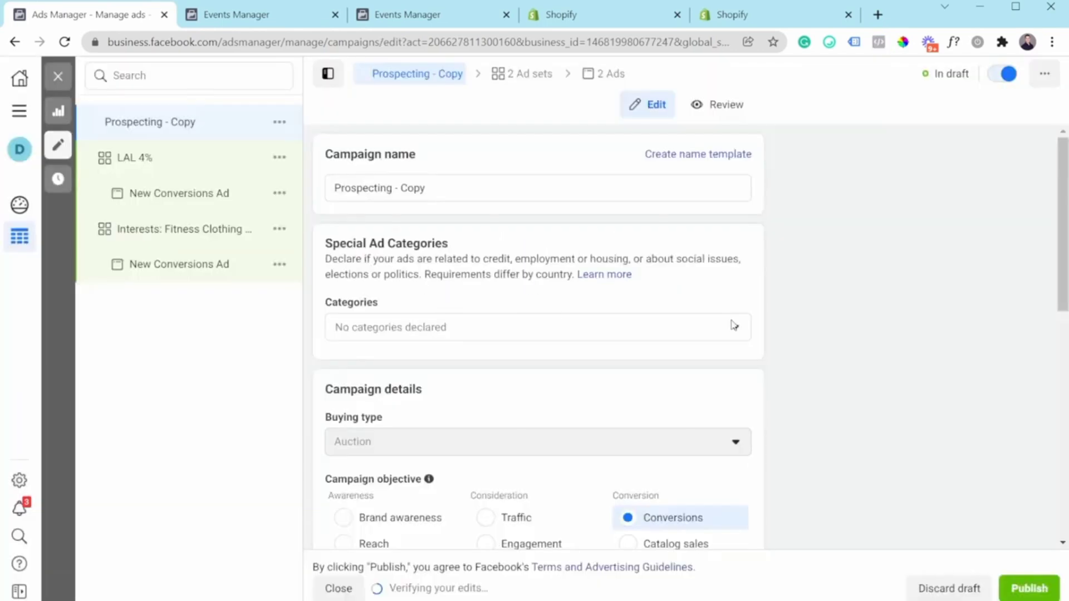
pyautogui.moveTo(514, 193); pyautogui.dragTo(337, 195)
pyautogui.write('Retargeting')
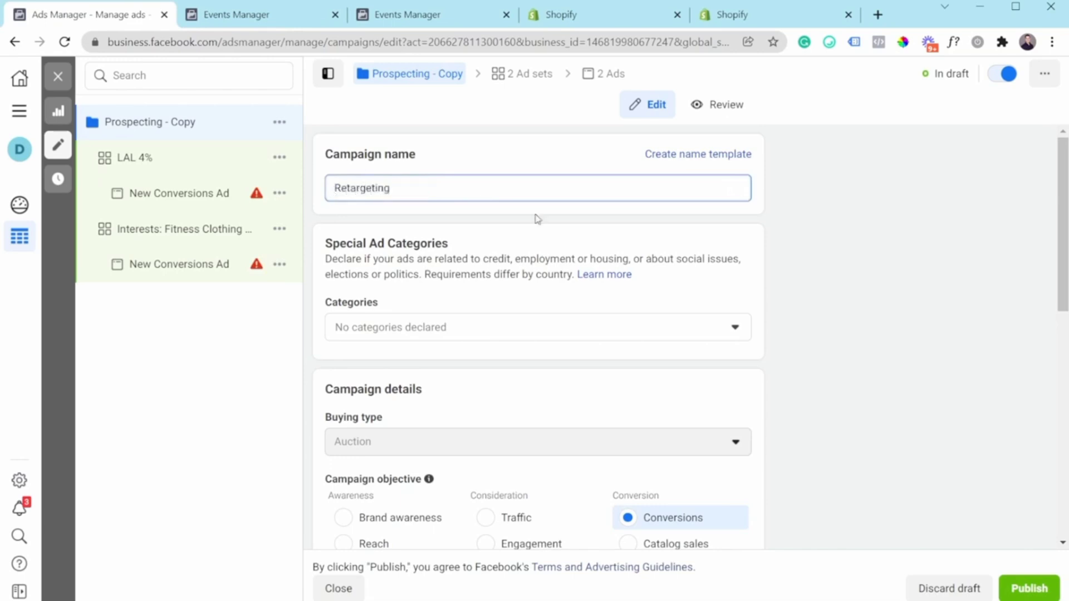
# Turn on Campaign Budget Optimization for the Retargeting campaign
pyautogui.scroll(-3, 649, 386)
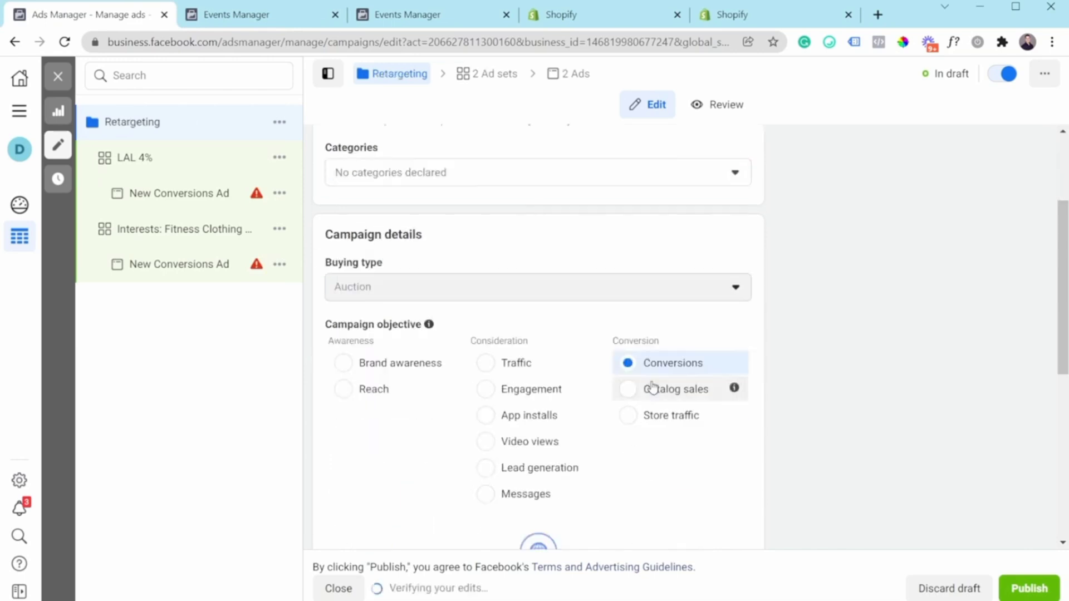
pyautogui.scroll(-3, 648, 384)
pyautogui.scroll(-4, 648, 384)
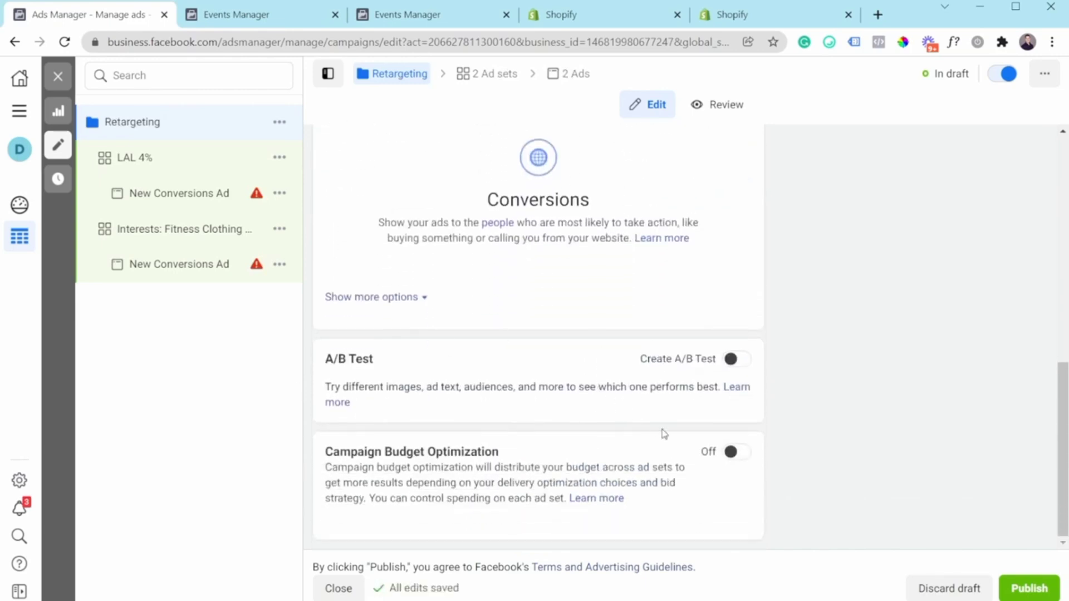
pyautogui.click(740, 454)
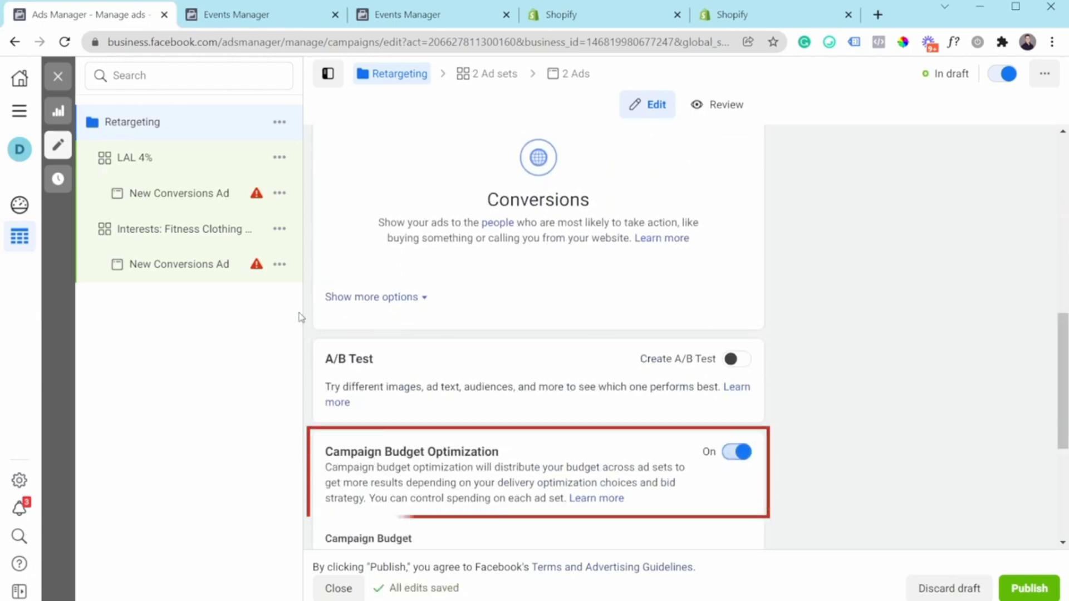
# Delete the "Interests: Fitness Clothing Brands" ad set from the Retargeting campaign
pyautogui.click(279, 230)
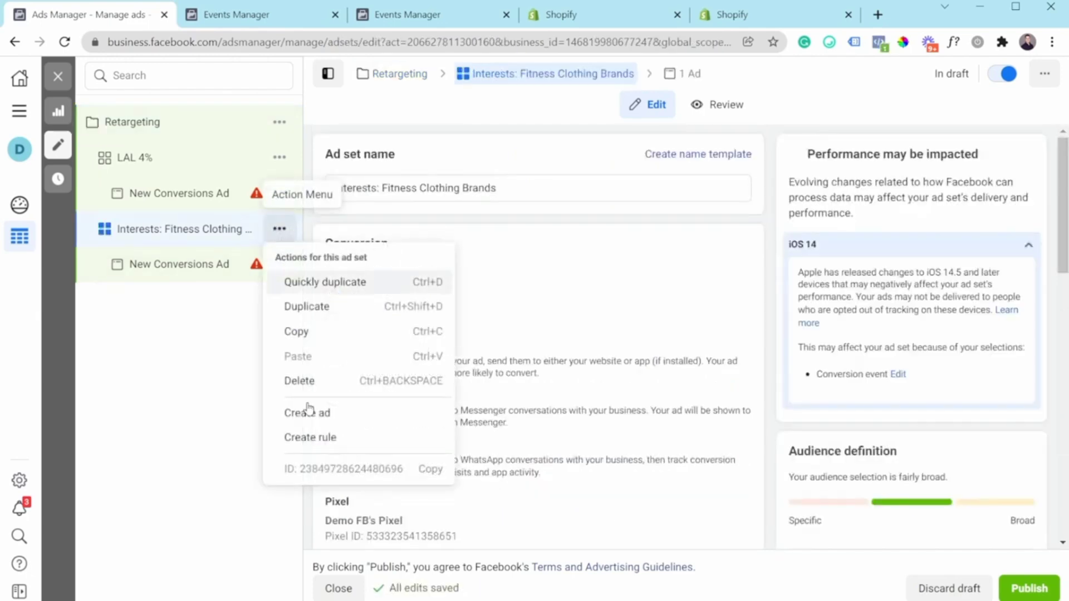
pyautogui.click(326, 388)
pyautogui.press('Return')
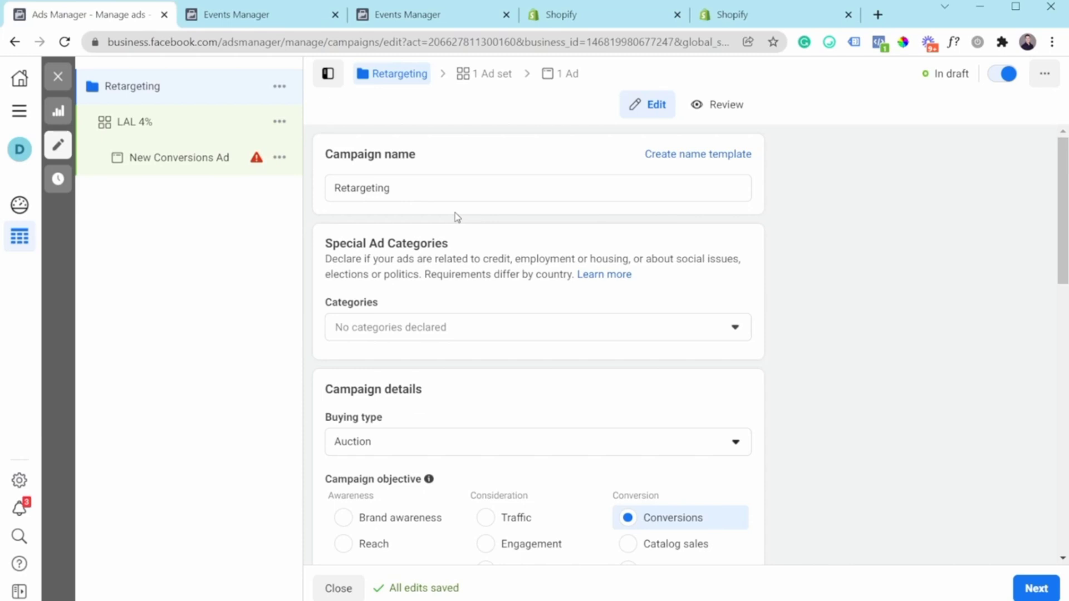
# Rename the Retargeting campaign's LAL 4% ad set as "Warm Audience"
pyautogui.click(192, 111)
pyautogui.moveTo(396, 187); pyautogui.dragTo(334, 183)
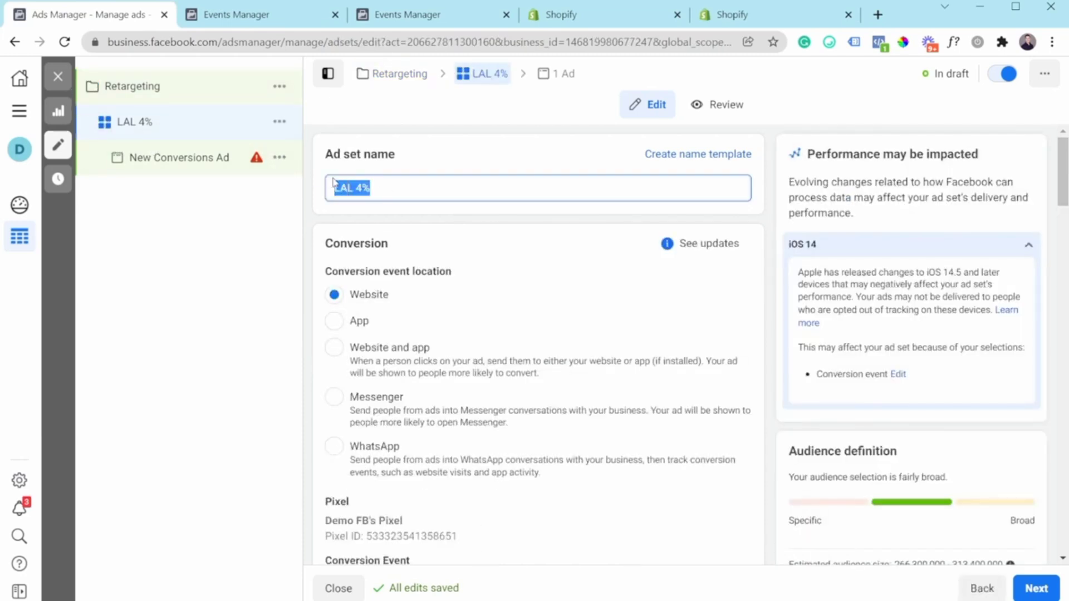
pyautogui.write('Warm Audience')
# Examine the Warm Audience ad set's schedule, custom audience, location and detailed targeting settings
pyautogui.scroll(-4, 563, 284)
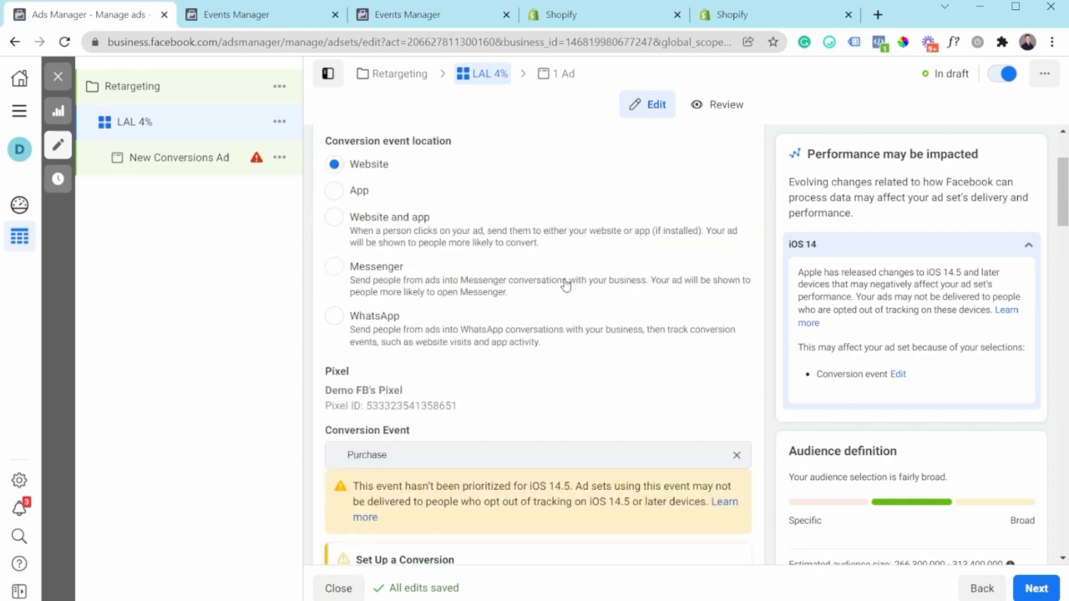
pyautogui.scroll(-7, 549, 312)
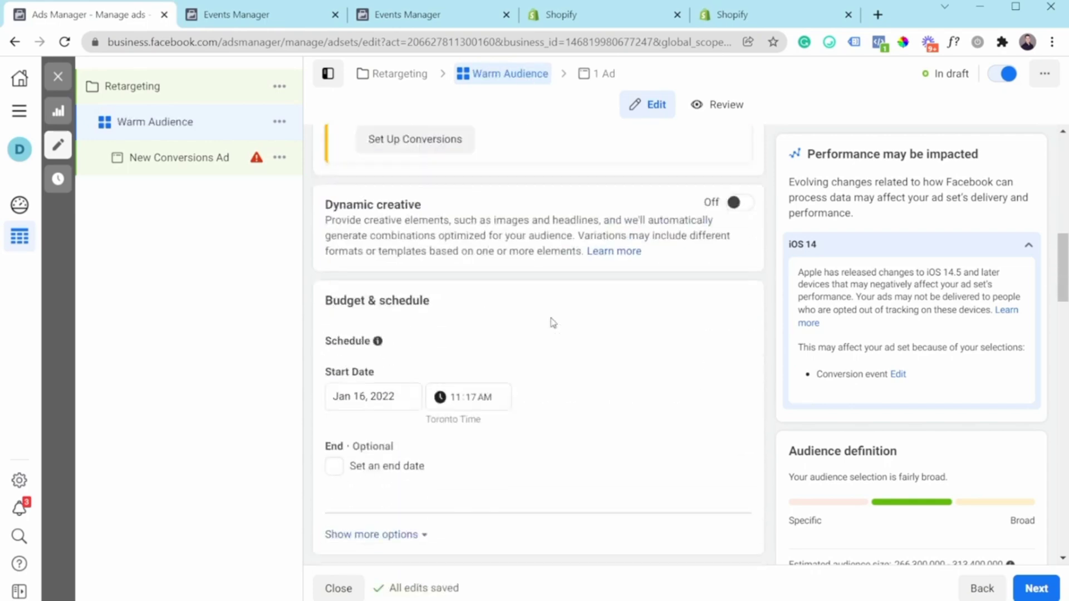
pyautogui.scroll(-10, 551, 320)
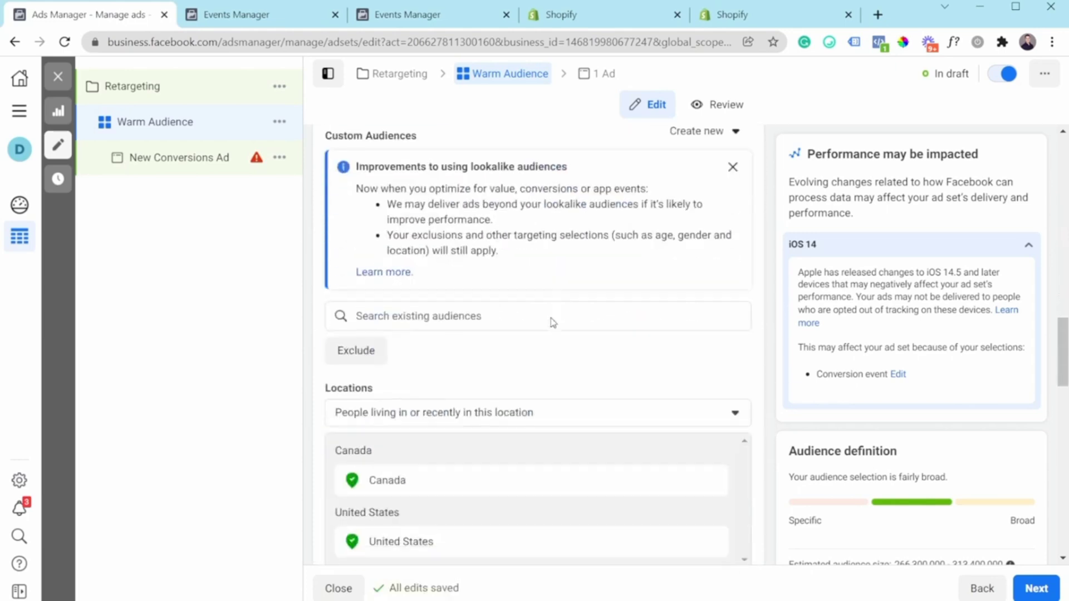
pyautogui.scroll(-3, 466, 429)
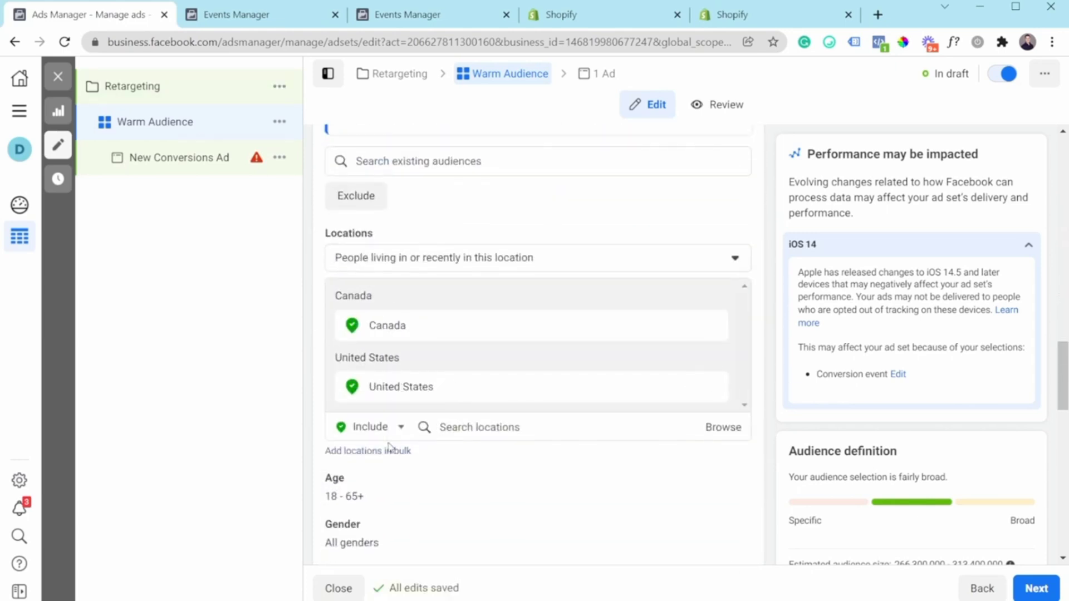
pyautogui.scroll(-4, 440, 533)
pyautogui.scroll(-3, 440, 534)
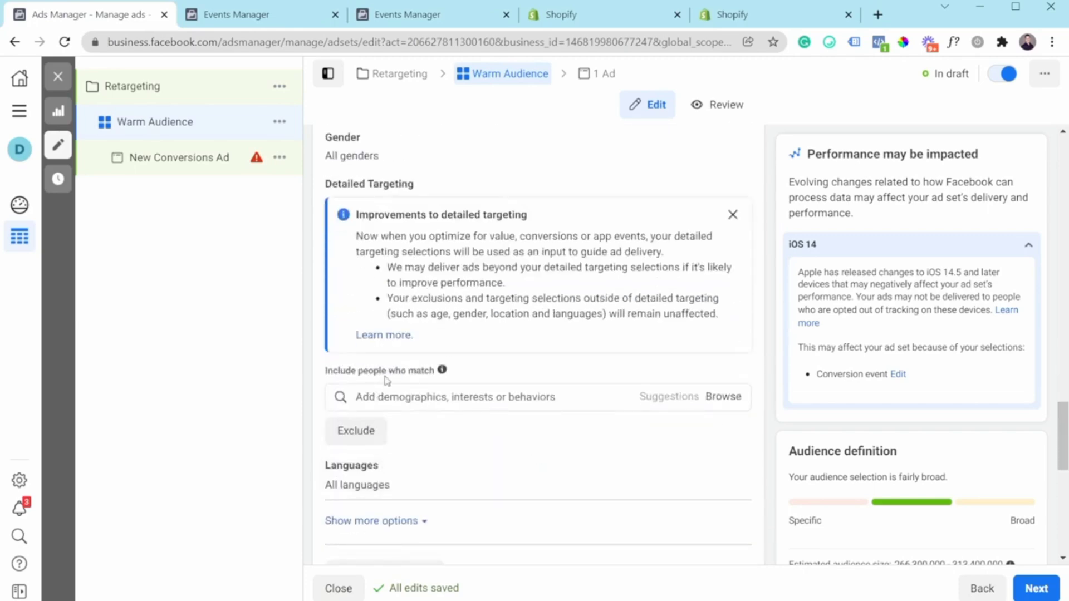
pyautogui.scroll(10, 537, 411)
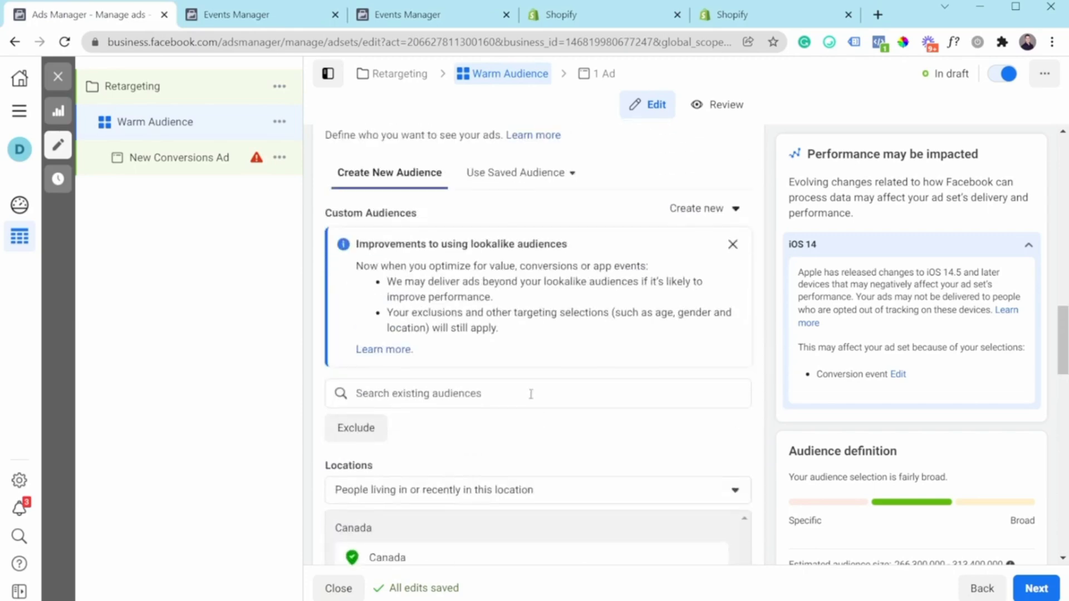
pyautogui.scroll(-2, 448, 400)
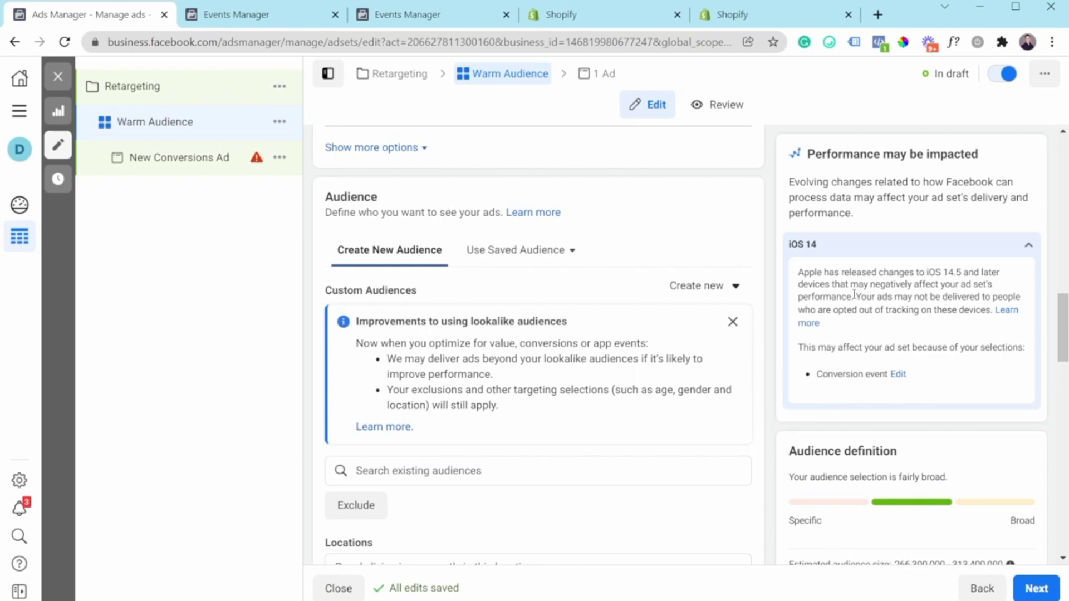
# Review the format, media, primary text and headline fields of the ad in the Warm Audience ad set
pyautogui.click(156, 162)
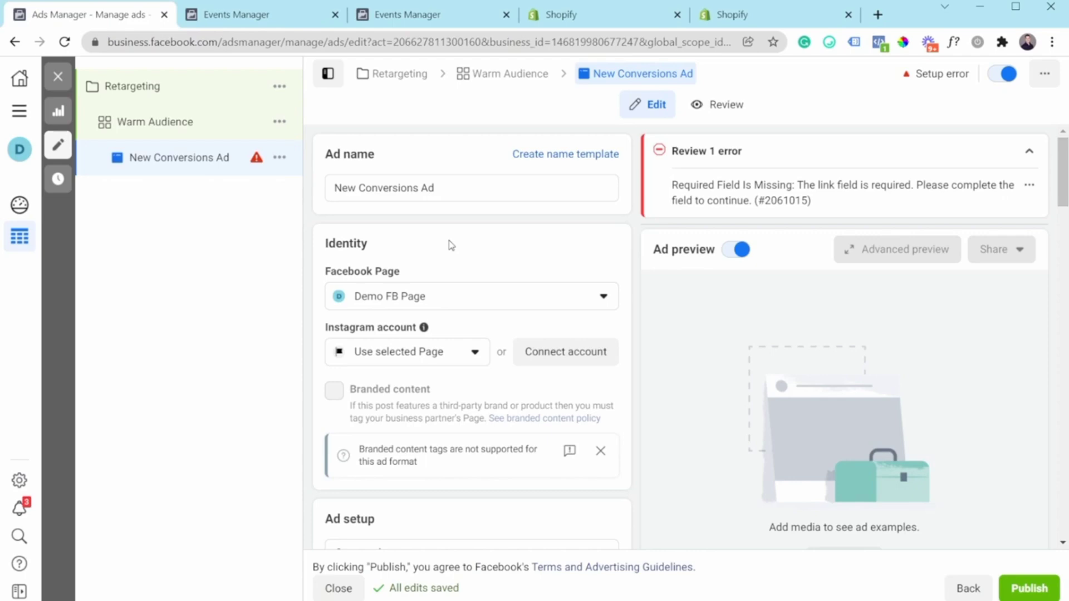
pyautogui.scroll(-6, 453, 405)
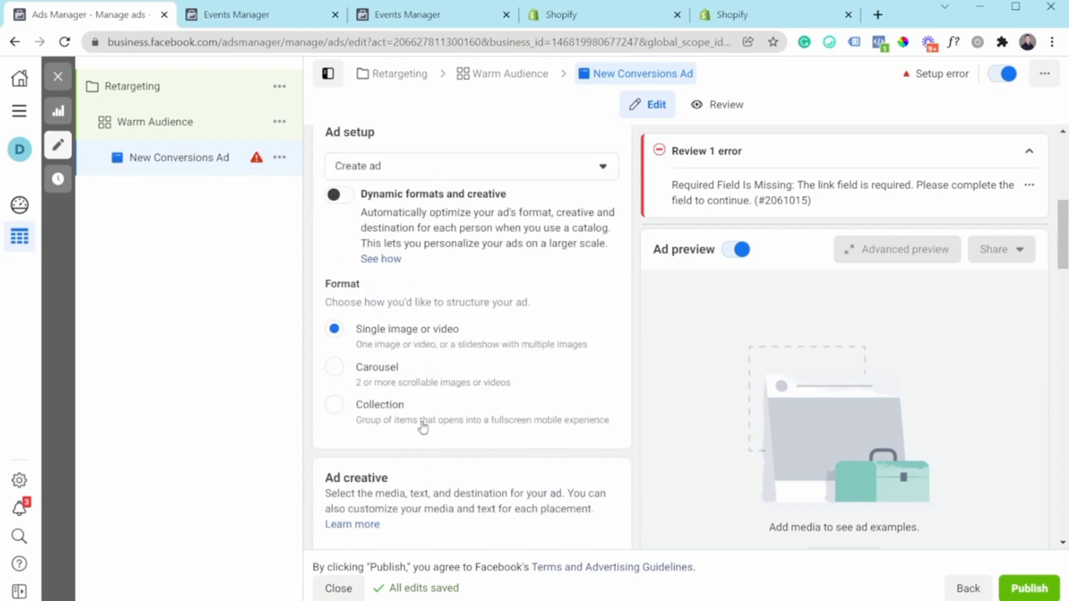
pyautogui.scroll(-3, 456, 434)
pyautogui.scroll(-3, 412, 490)
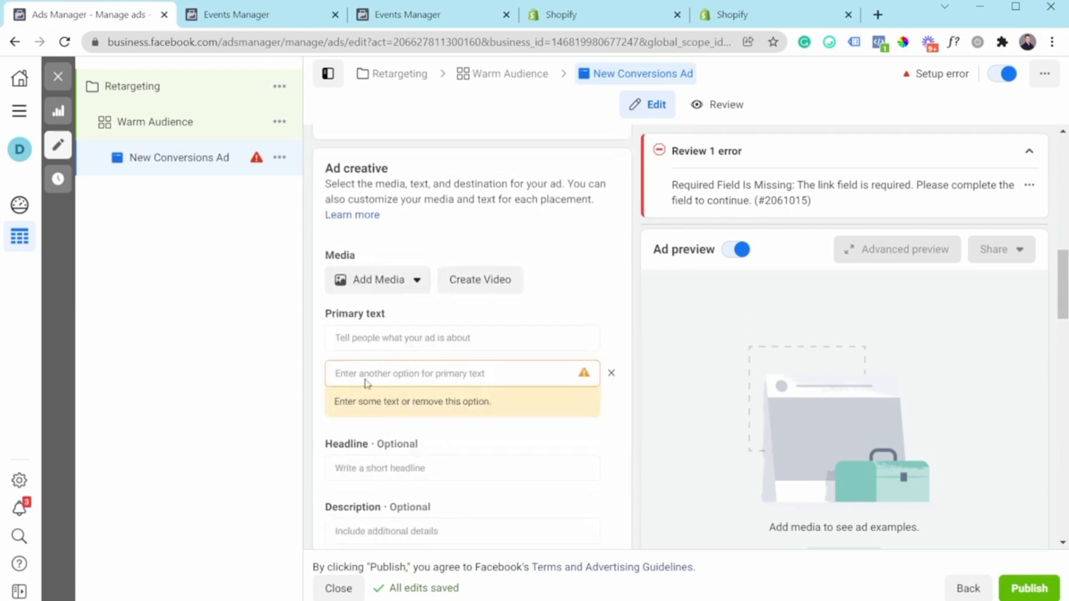
pyautogui.click(369, 338)
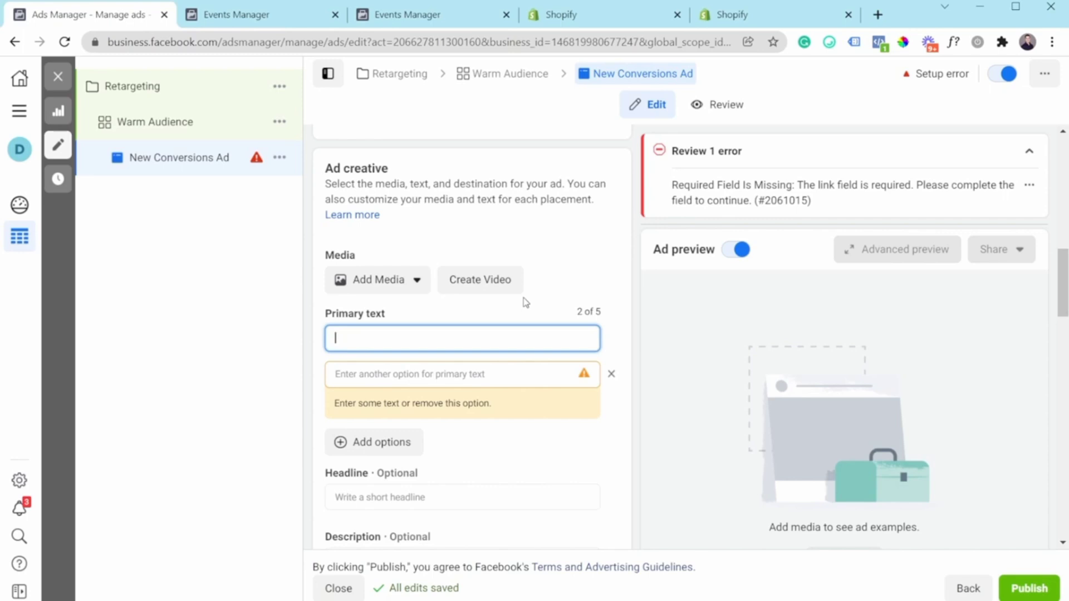
pyautogui.moveTo(363, 257)
pyautogui.scroll(-1, 454, 311)
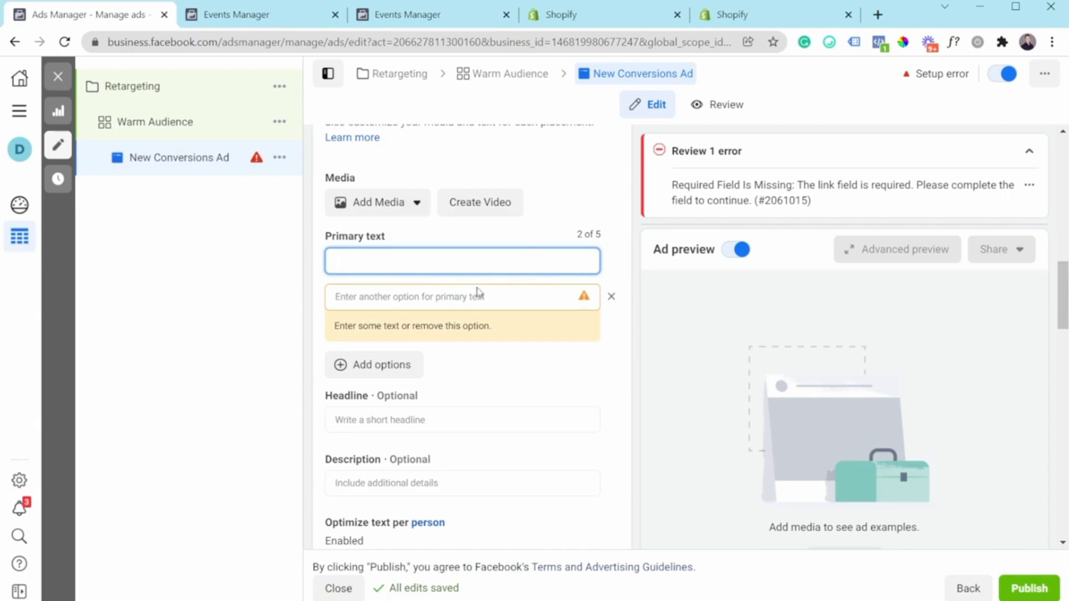
# Set the Retargeting campaign's daily budget to $45.00 and return to the campaign list
pyautogui.click(181, 99)
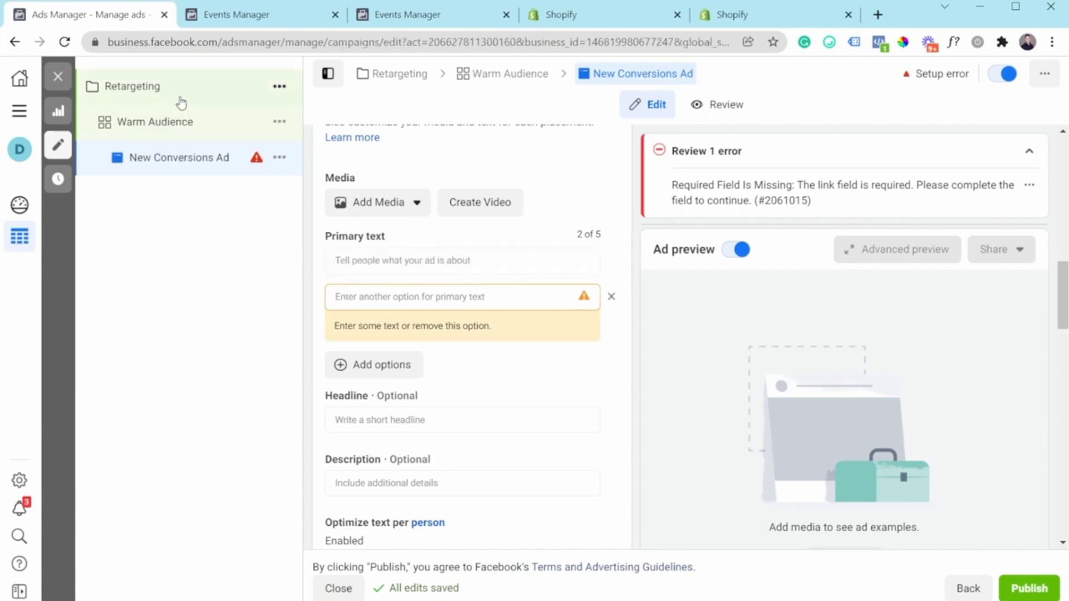
pyautogui.scroll(-14, 504, 328)
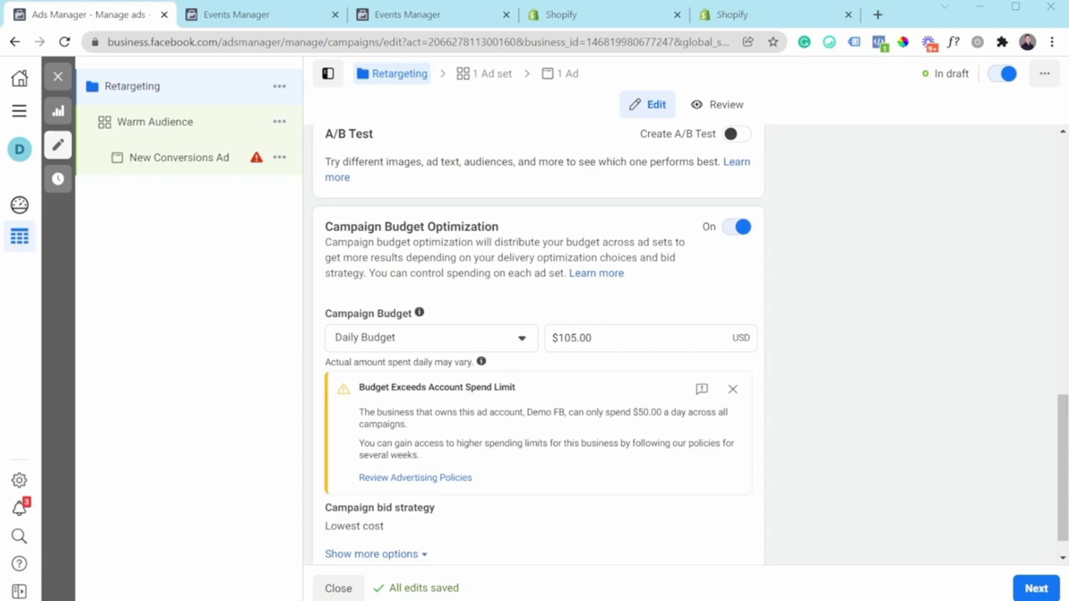
pyautogui.click(594, 338)
pyautogui.hotkey('ctrl', 'a')
pyautogui.write('45')
pyautogui.click(835, 293)
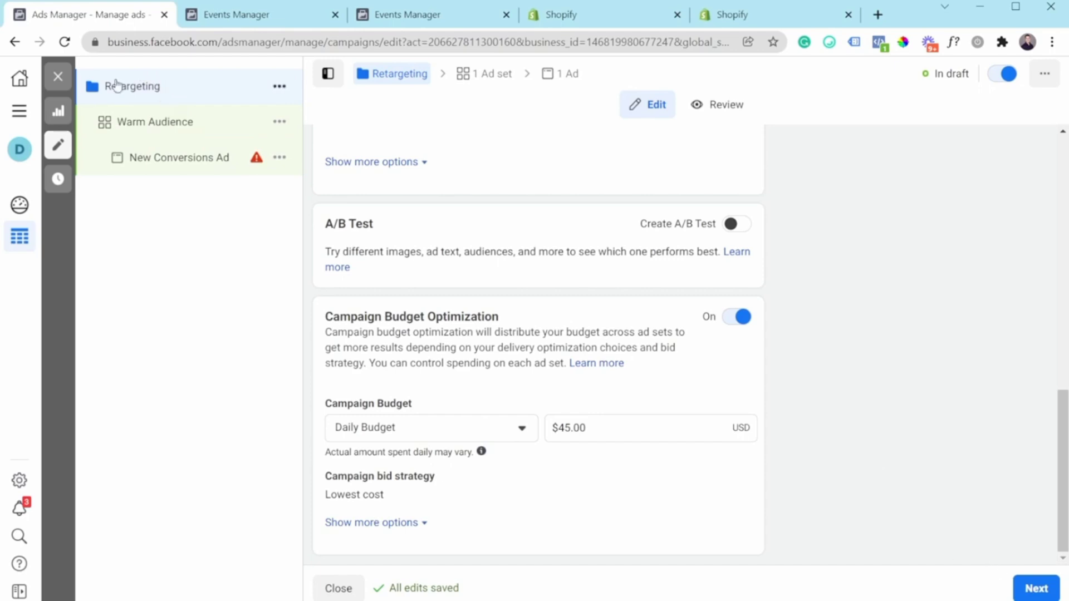
pyautogui.click(67, 84)
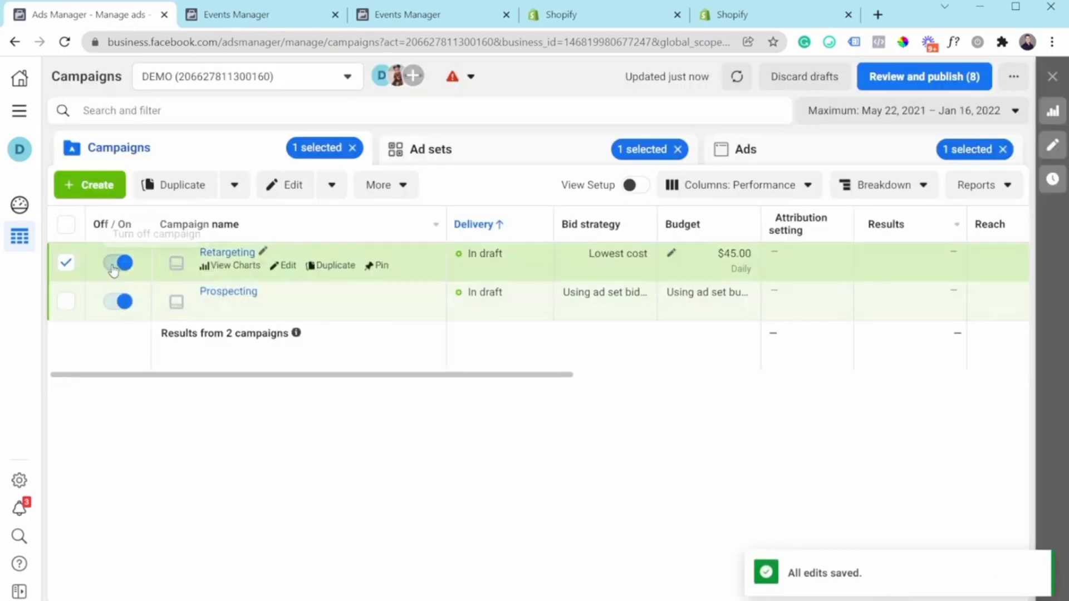